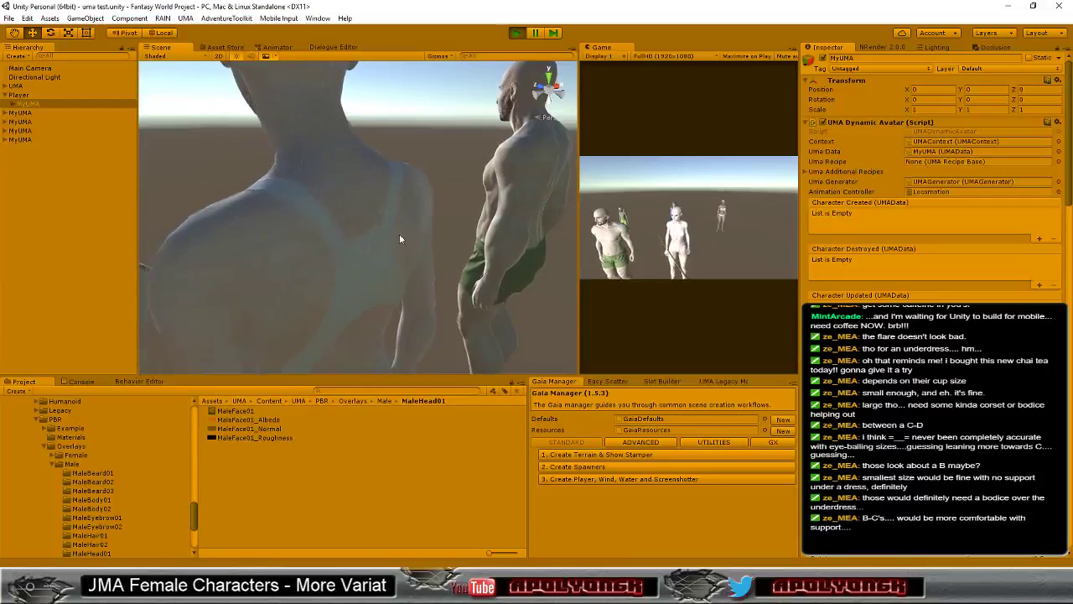
- Swing the Scene view toward the characters and exit Play mode in Unity
mouse_move(342, 324)
alt+mouse_down()
mouse_move(684, 233)
mouse_move(561, 273)
mouse_move(288, 293)
mouse_move(586, 273)
mouse_move(737, 249)
alt+mouse_up()
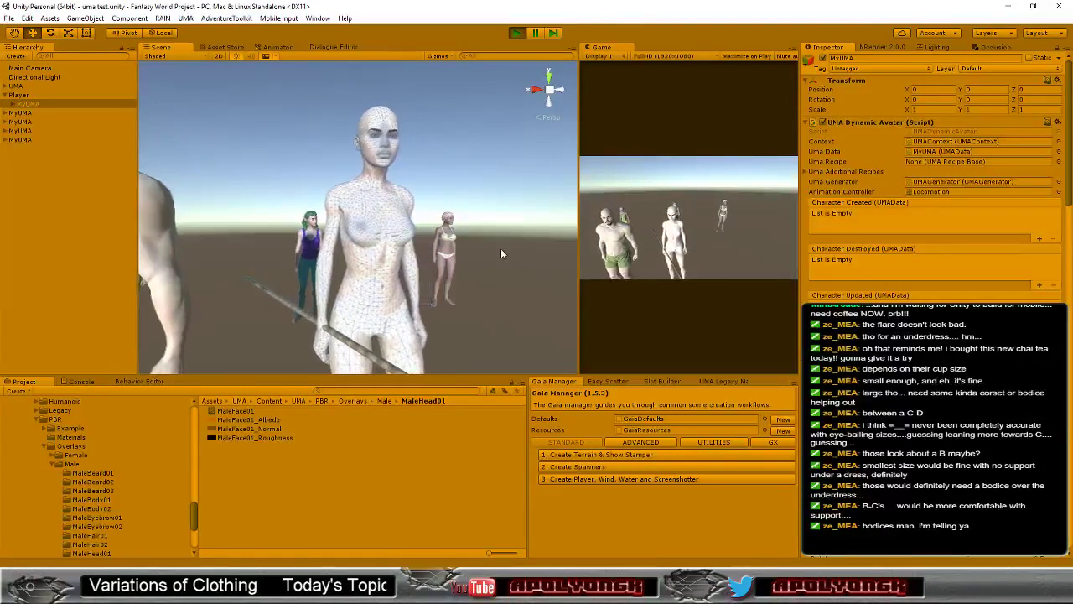
click(518, 32)
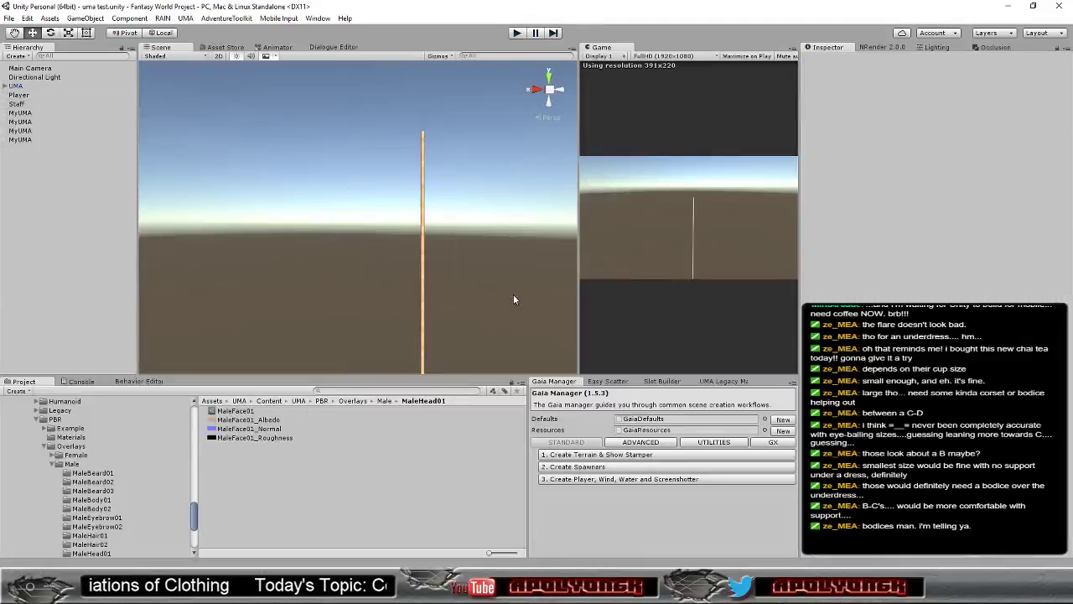
- Switch to Blender and orbit around the long undergarment dress mesh
key(alt+Tab)
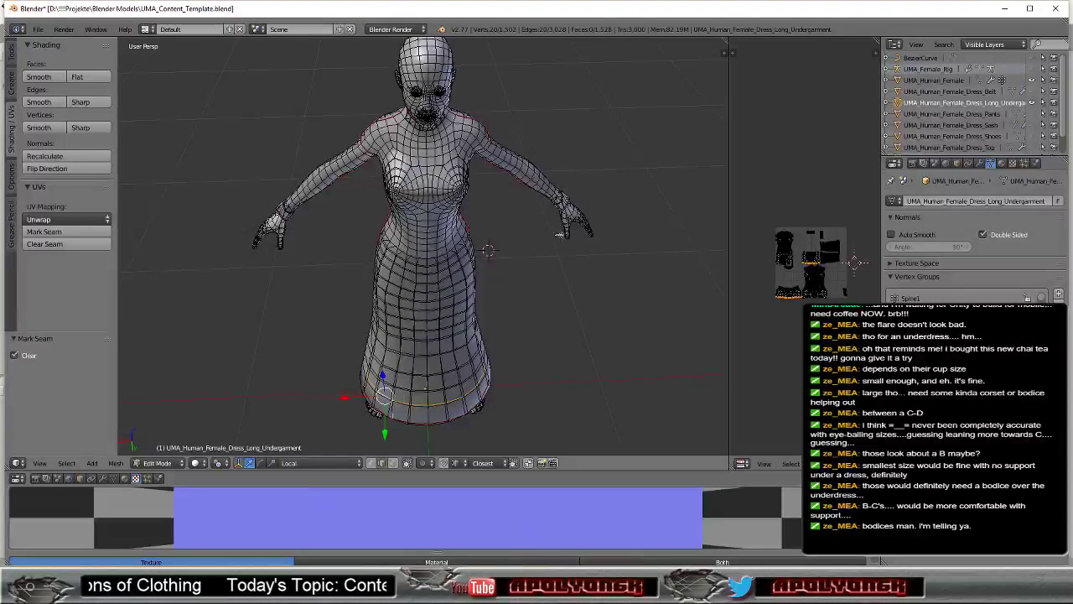
scroll(539, 221, up, 3)
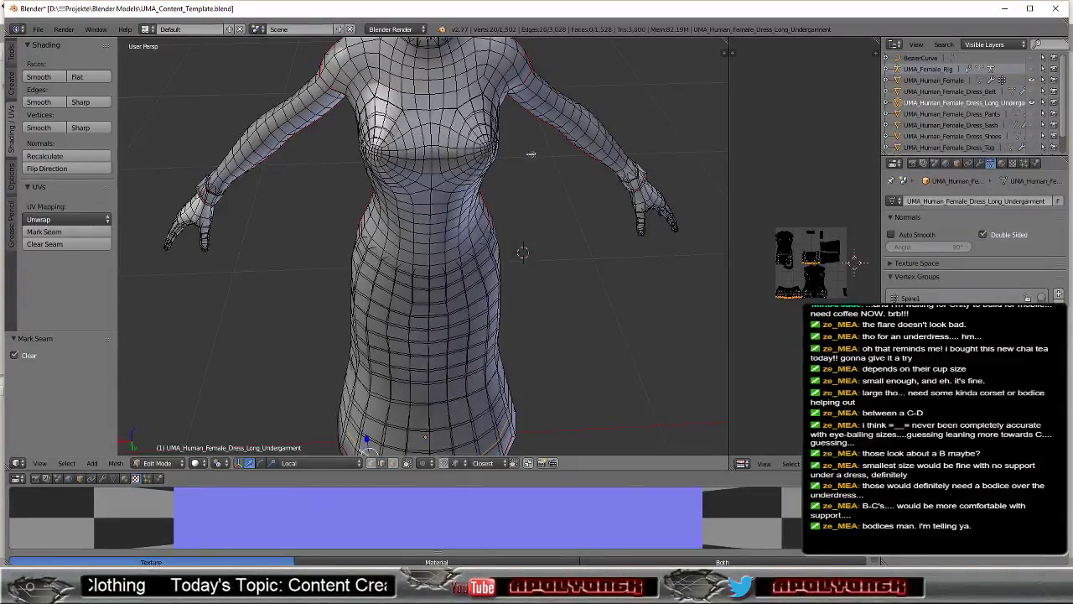
mouse_move(541, 181)
middle_down()
mouse_move(618, 152)
mouse_move(454, 177)
mouse_move(501, 161)
middle_up()
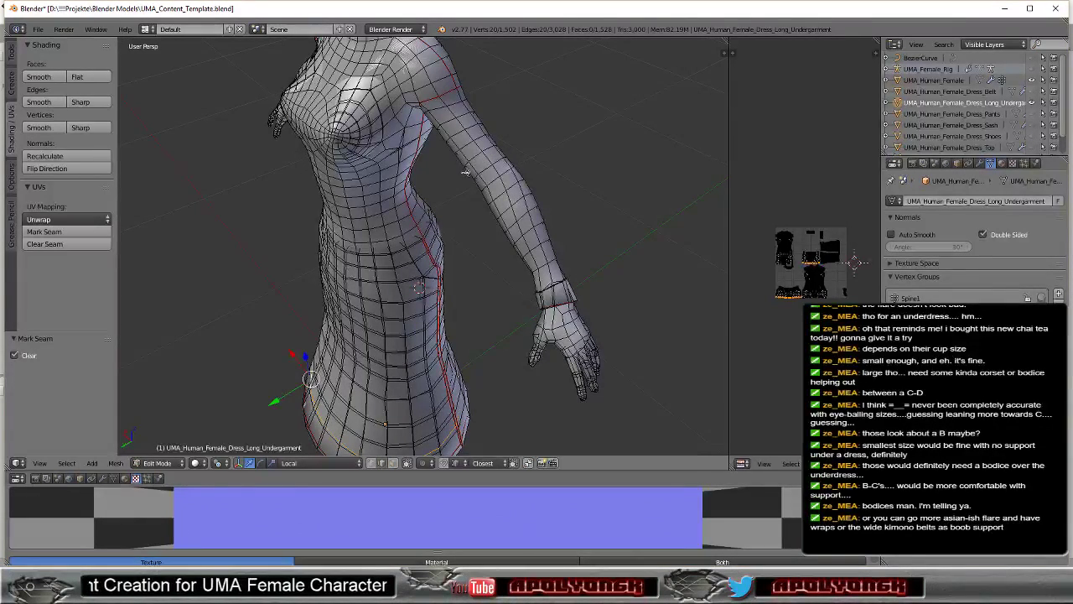
mouse_move(465, 172)
middle_down()
mouse_move(613, 102)
mouse_move(627, 149)
mouse_move(517, 148)
mouse_move(541, 292)
mouse_move(432, 327)
mouse_move(386, 320)
mouse_move(453, 323)
mouse_move(406, 327)
middle_up()
scroll(548, 144, up, 3)
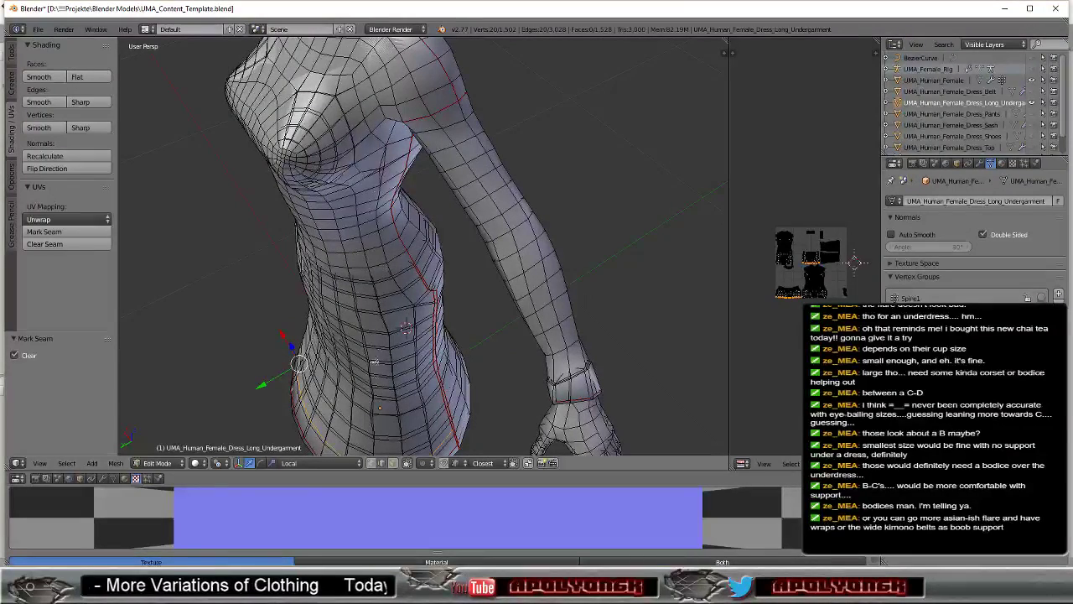
- Switch to face select mode and frame the whole dress from the front
click(393, 463)
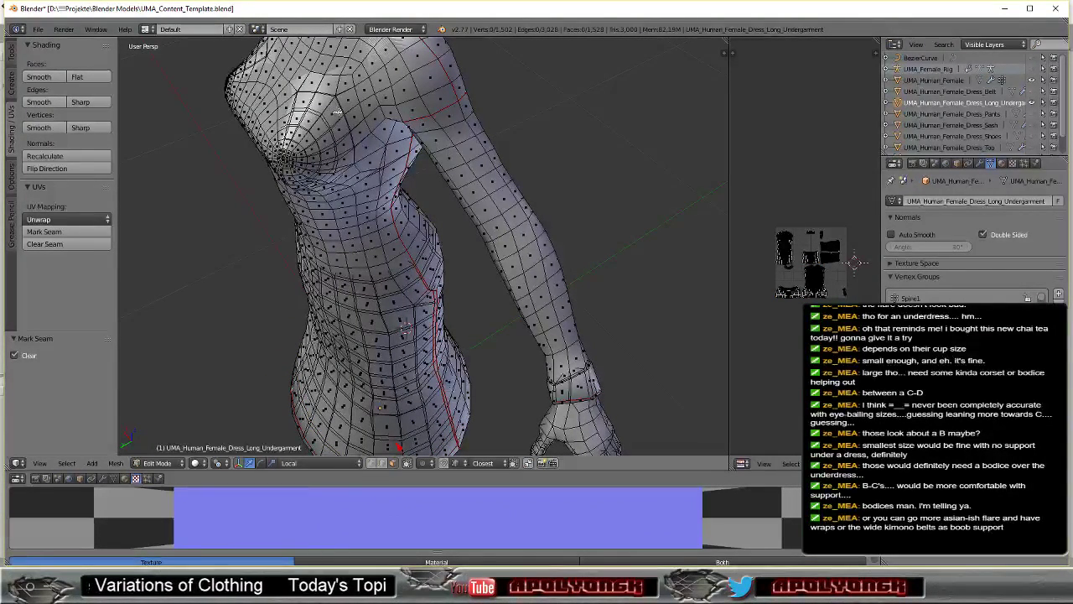
scroll(337, 111, up, 2)
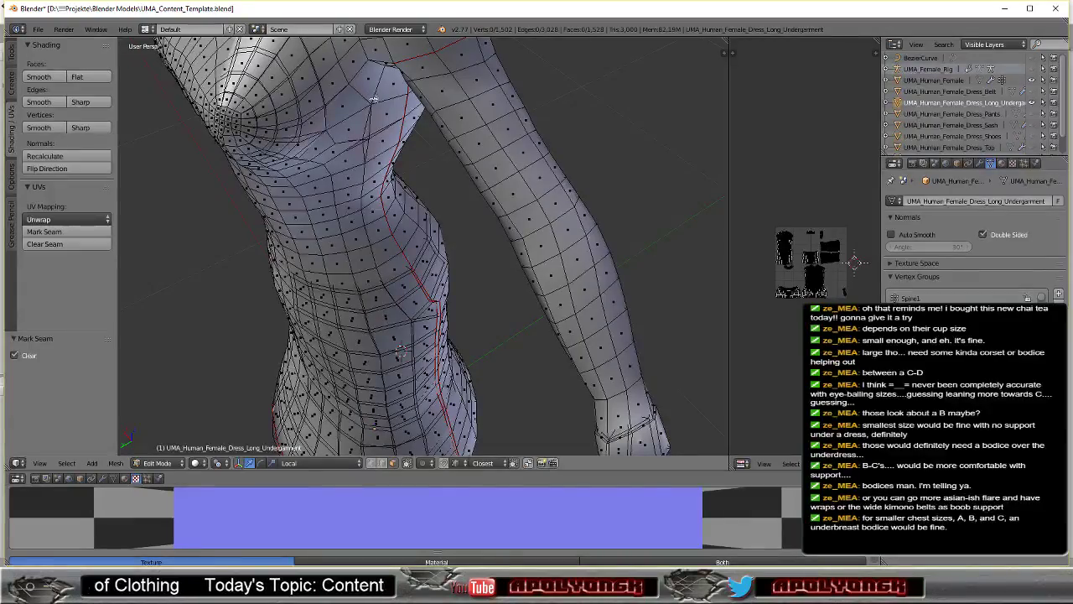
scroll(374, 99, down, 2)
mouse_move(375, 99)
middle_down()
mouse_move(392, 64)
mouse_move(433, 66)
middle_up()
scroll(392, 64, down, 3)
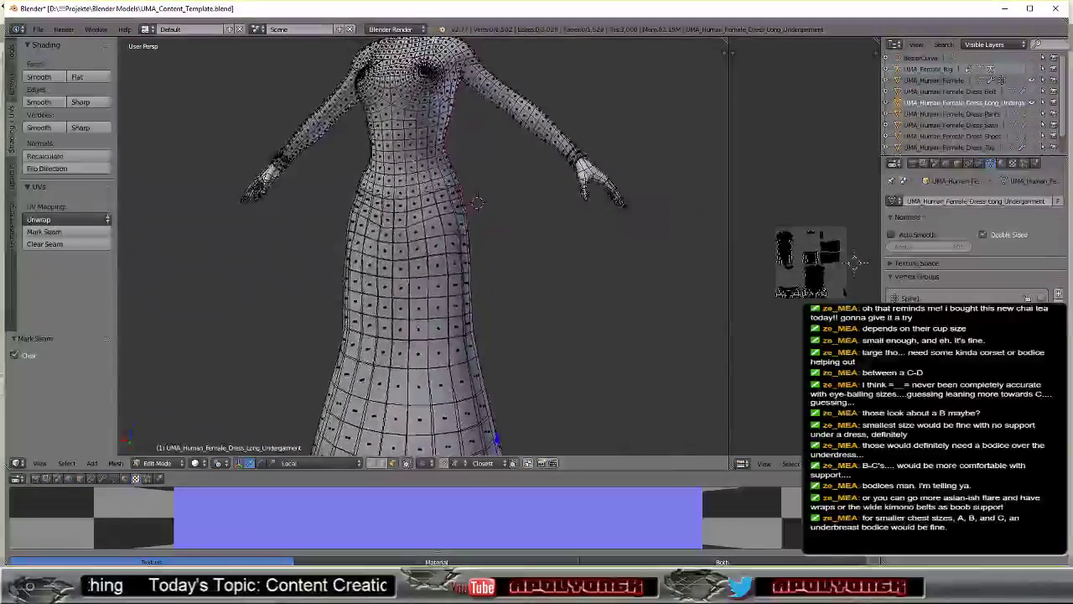
scroll(432, 66, up, 2)
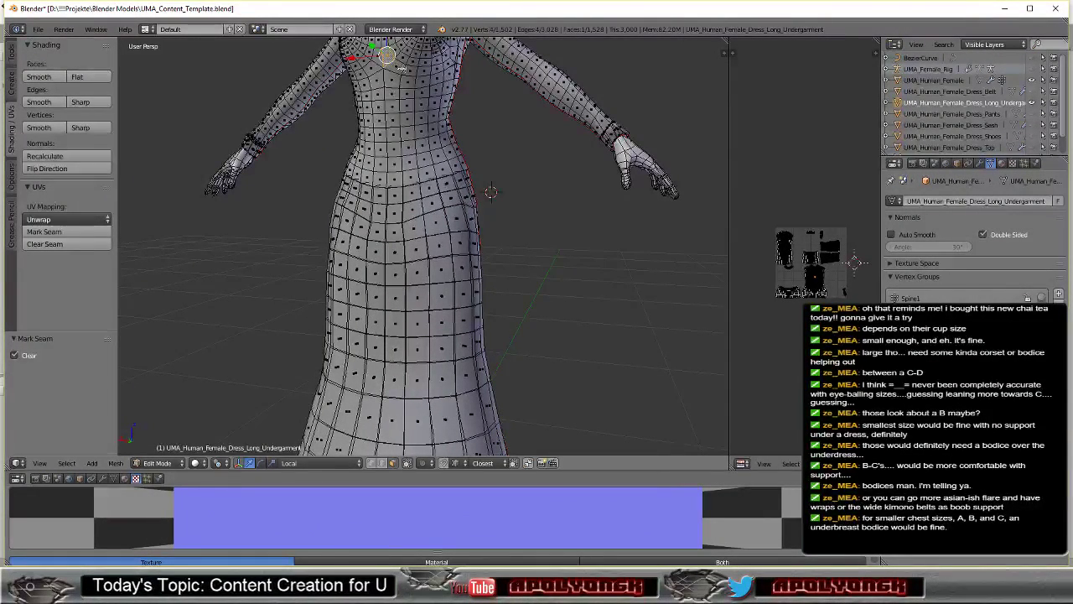
- Select faces along the neckline, extending rightward across the chest
shift+right_click(402, 70)
shift+right_click(415, 69)
shift+right_click(428, 71)
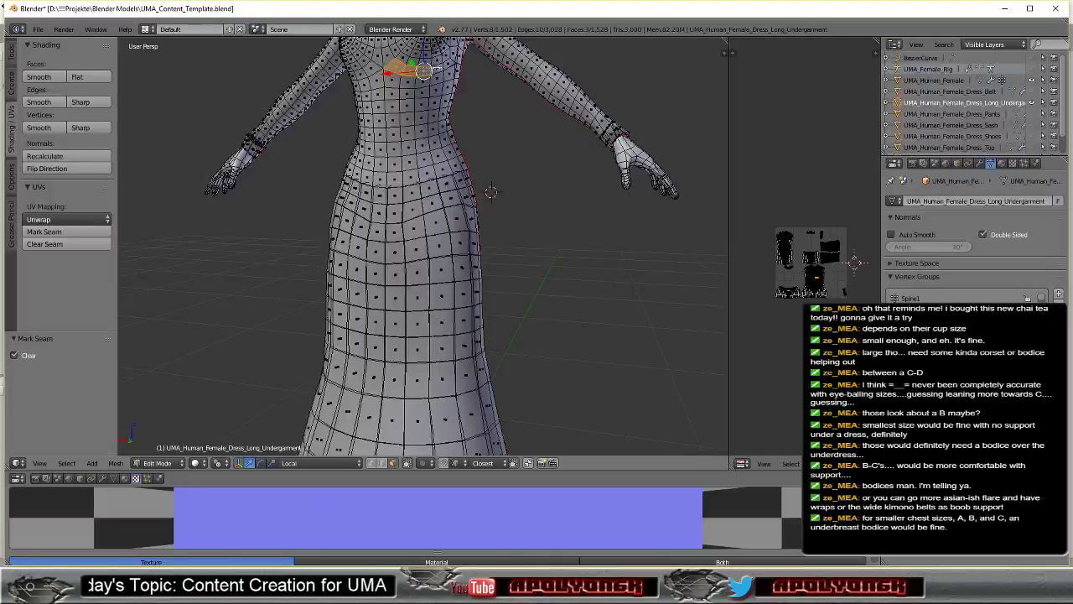
shift+right_click(441, 65)
shift+right_click(455, 59)
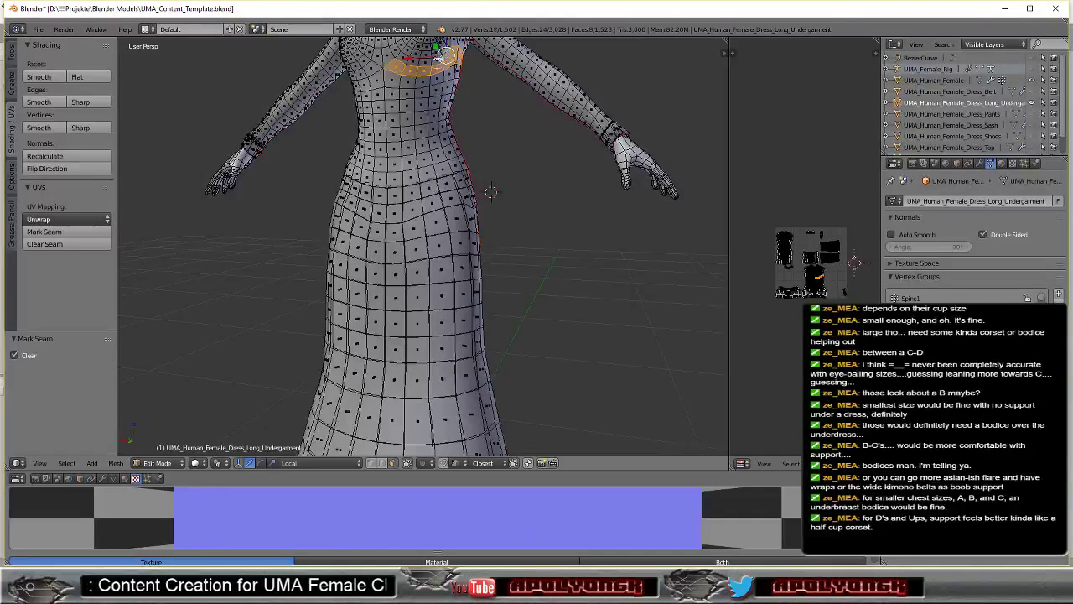
shift+right_click(449, 49)
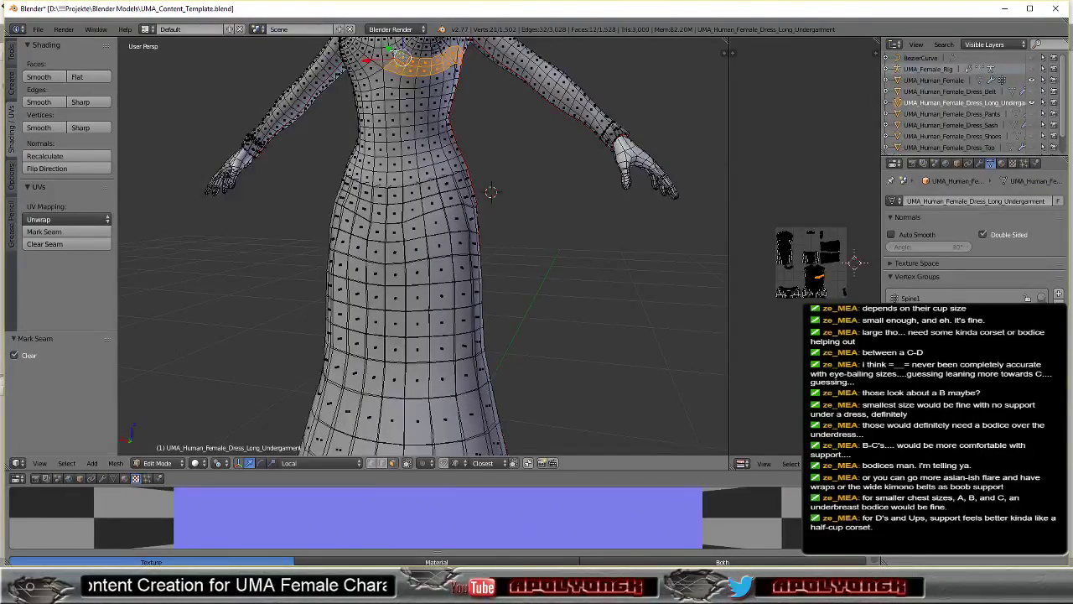
- Add two more faces to the chest band and orbit to a frontal chest view
middle_drag(429, 50, 342, 75)
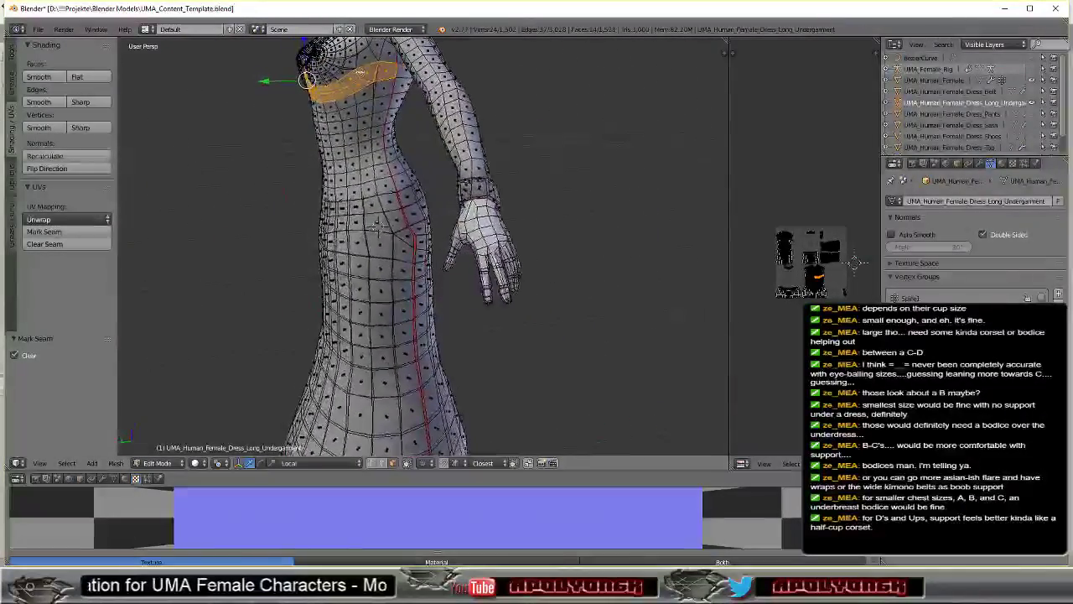
shift+right_click(327, 77)
shift+right_click(320, 82)
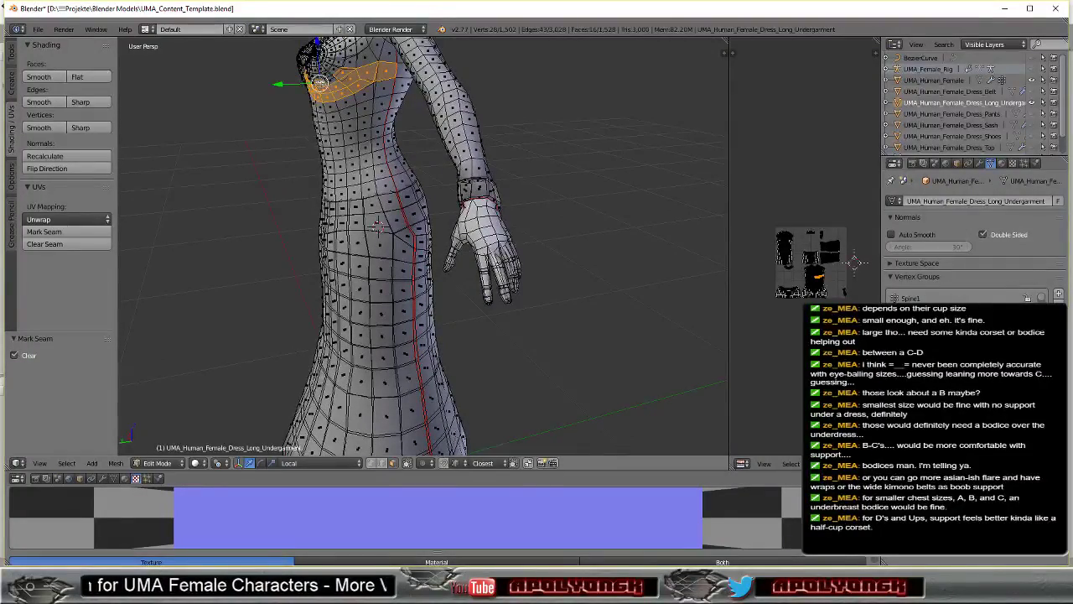
middle_drag(357, 85, 447, 77)
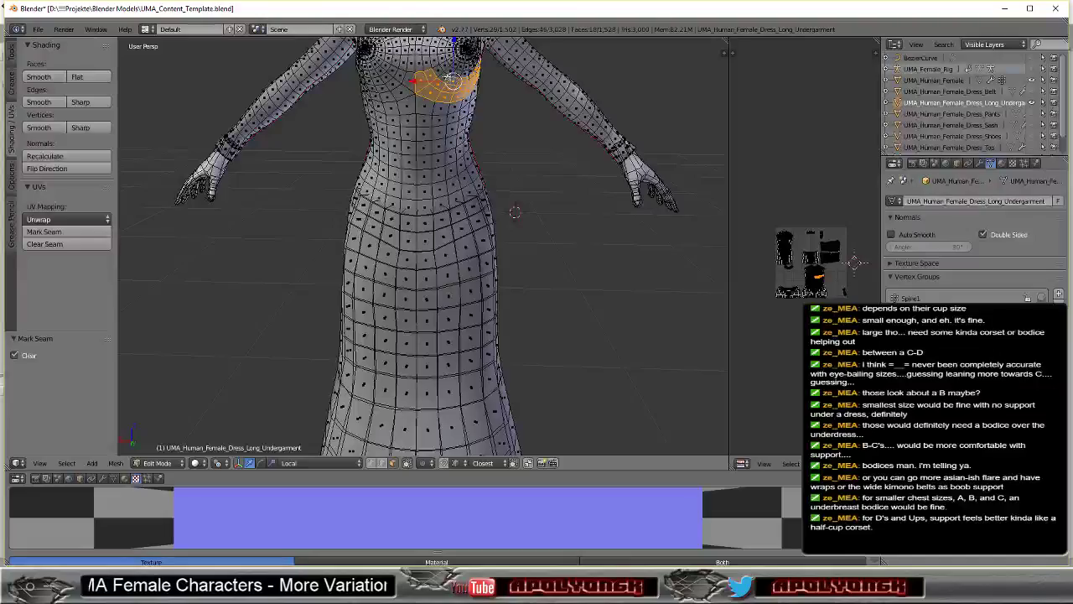
middle_drag(437, 71, 392, 115)
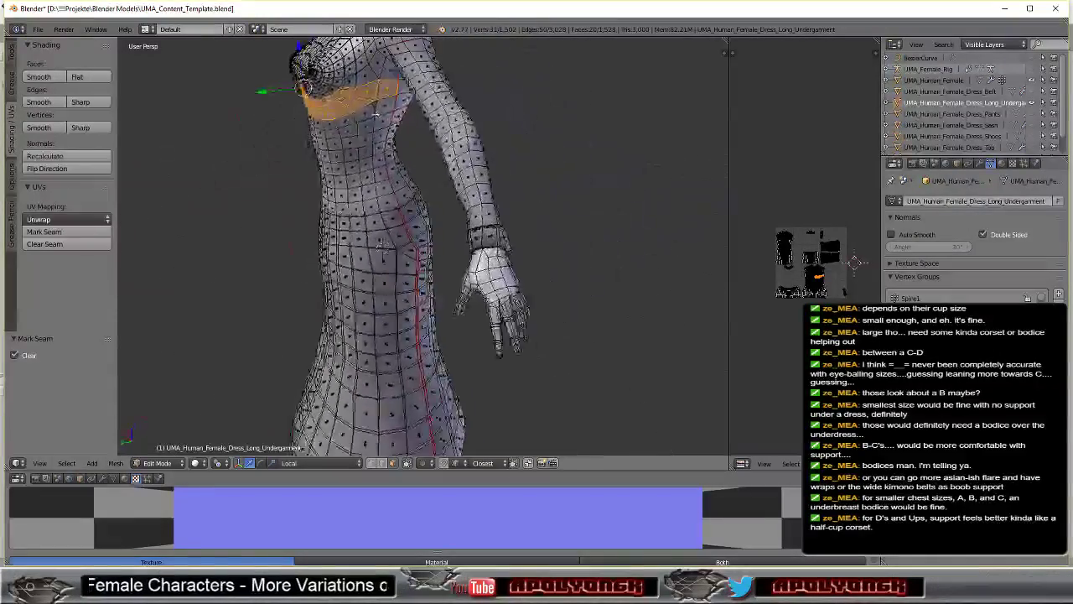
middle_drag(402, 256, 391, 254)
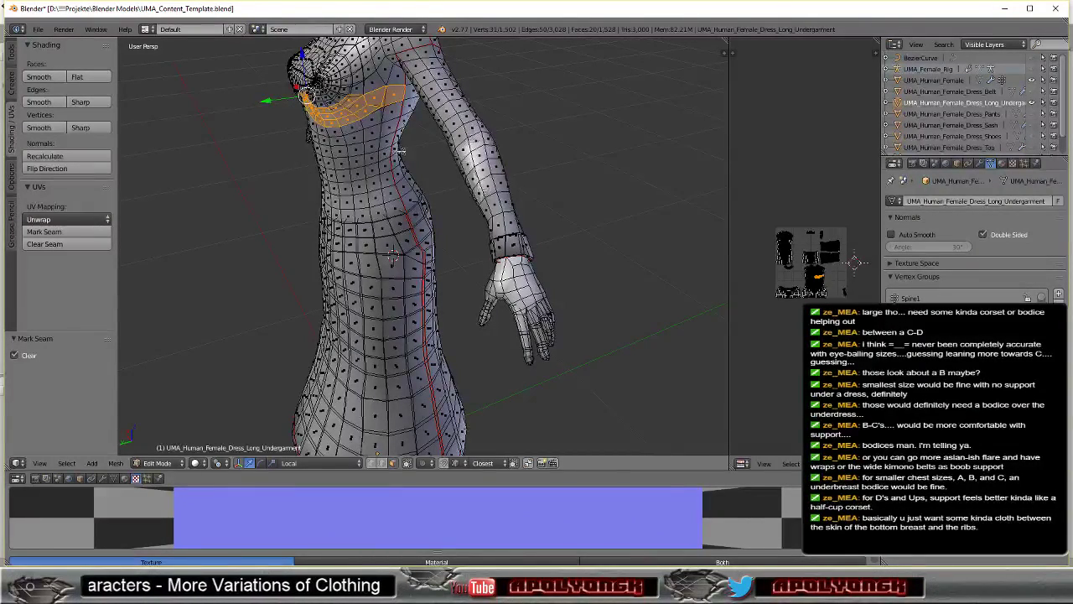
mouse_move(395, 150)
middle_down()
mouse_move(508, 105)
mouse_move(467, 295)
mouse_move(406, 289)
mouse_move(413, 303)
mouse_move(537, 156)
mouse_move(507, 284)
mouse_move(340, 134)
mouse_move(382, 102)
mouse_move(407, 141)
mouse_move(377, 140)
mouse_move(539, 277)
mouse_move(460, 306)
middle_up()
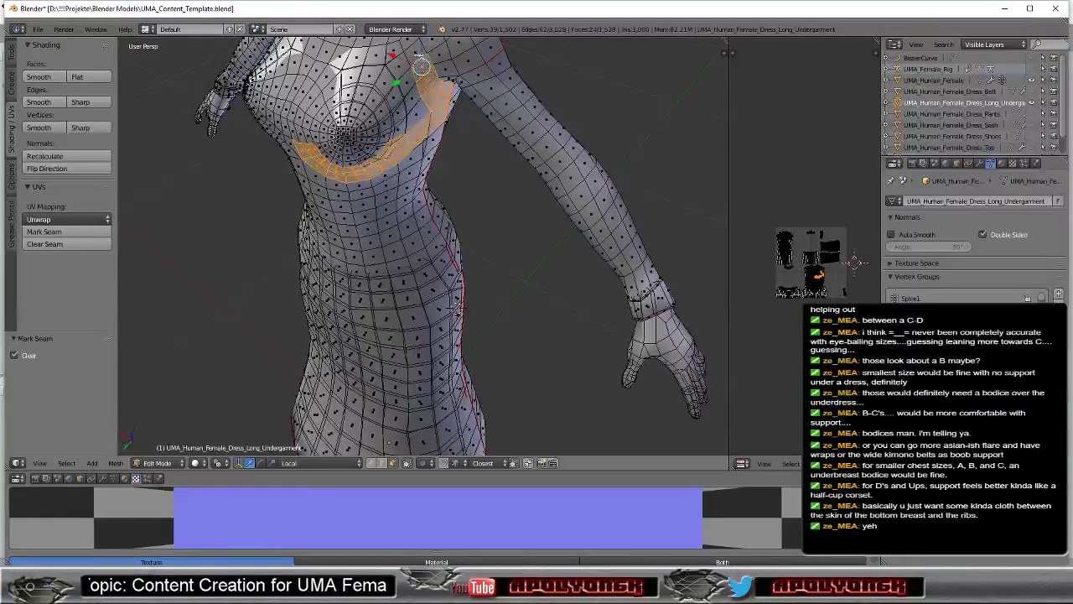
middle_drag(457, 306, 449, 294)
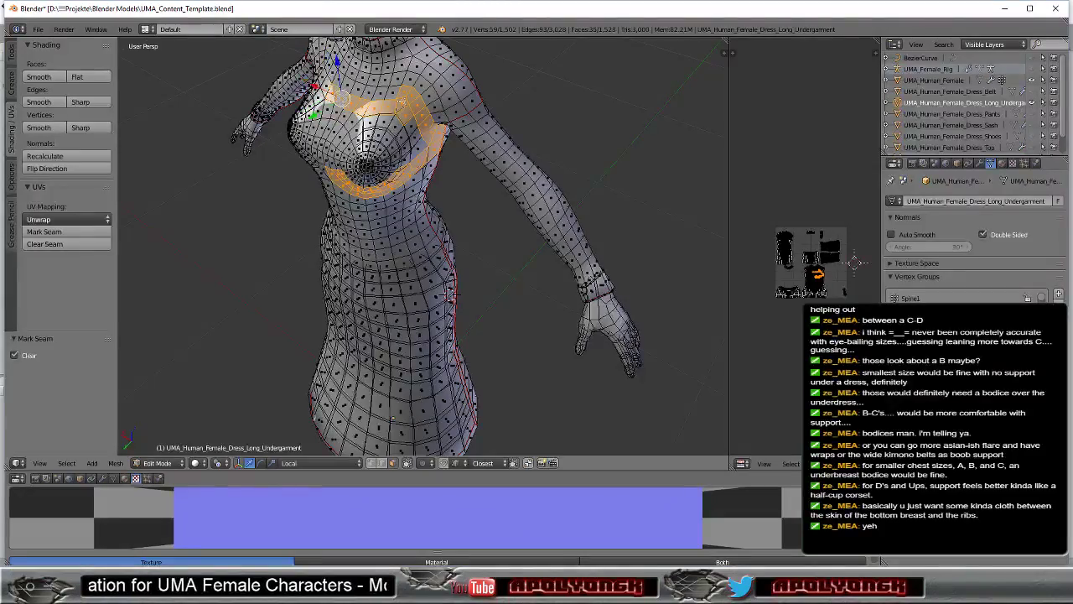
mouse_move(450, 294)
middle_down()
mouse_move(503, 272)
mouse_move(468, 310)
mouse_move(500, 287)
middle_up()
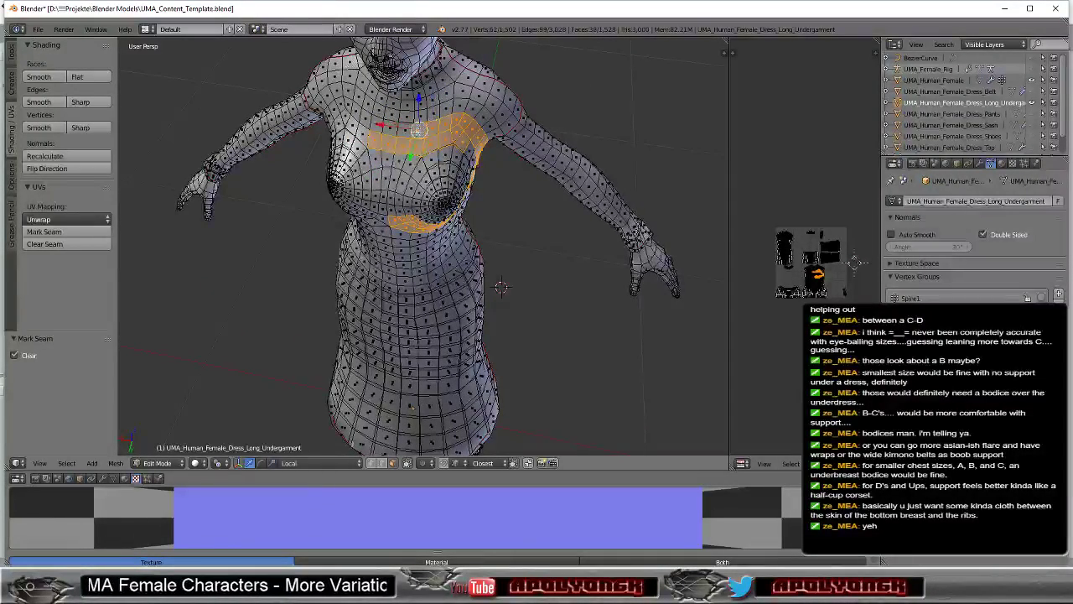
- Add a face at the band's left end and orbit around to check chest coverage
shift+right_click(374, 130)
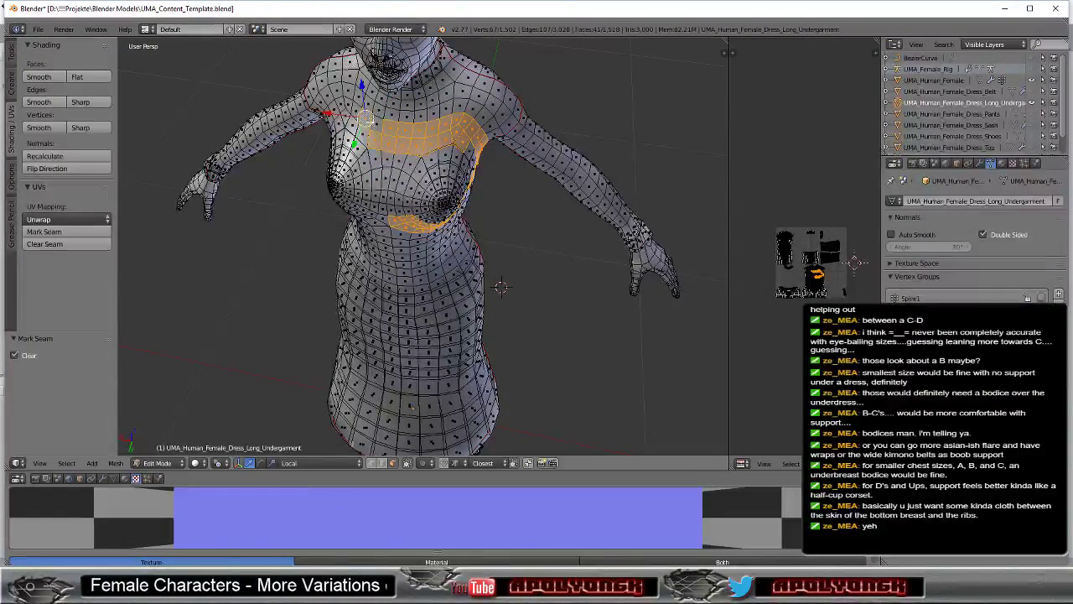
middle_drag(483, 95, 528, 61)
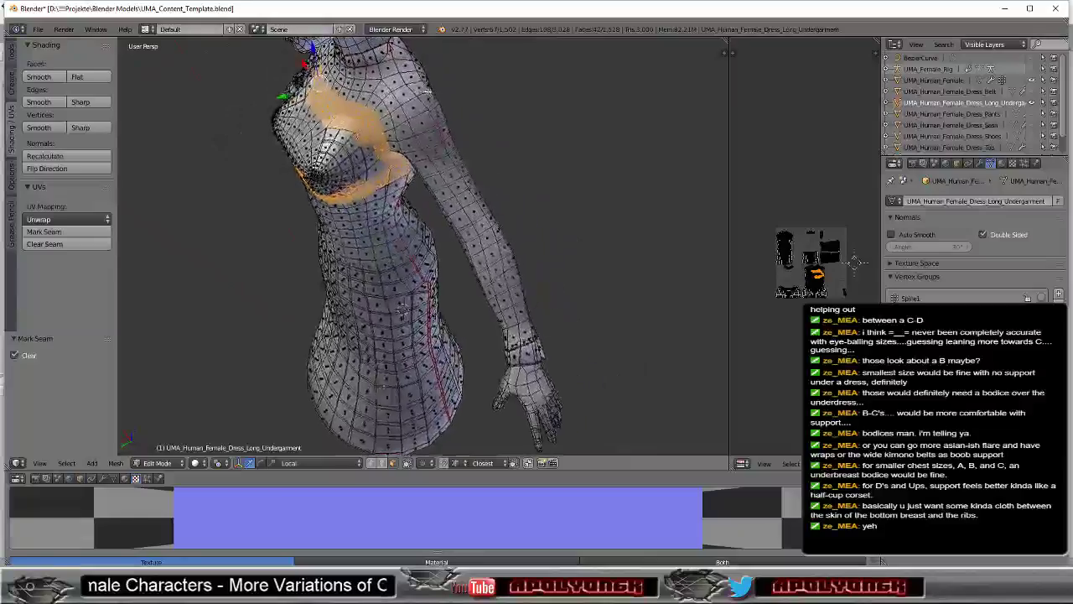
middle_drag(528, 221, 503, 277)
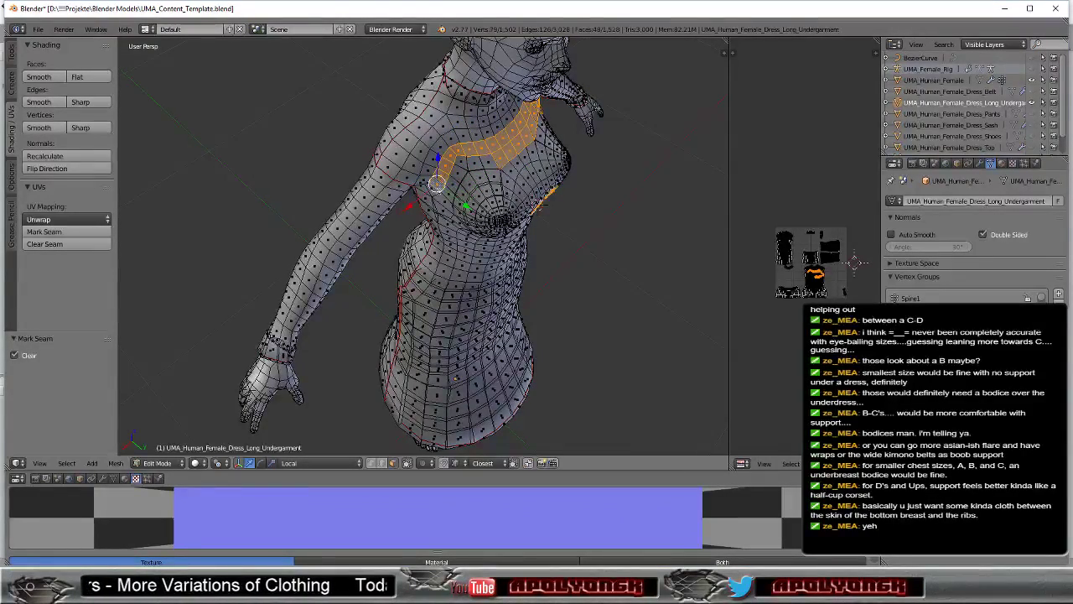
mouse_move(470, 174)
middle_down()
mouse_move(494, 250)
mouse_move(466, 235)
mouse_move(525, 150)
middle_up()
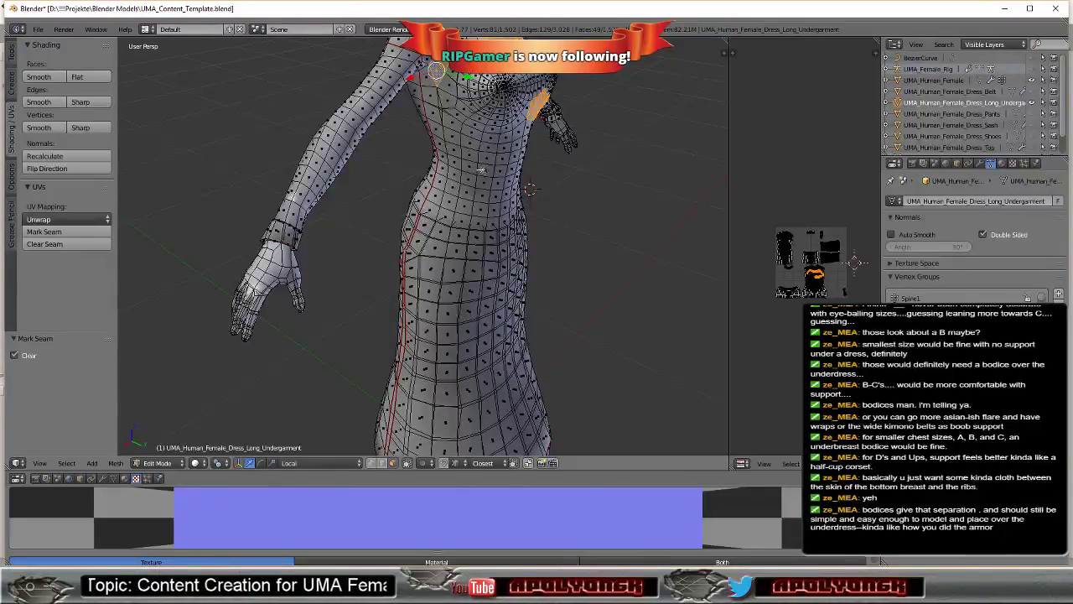
mouse_move(558, 152)
middle_down()
mouse_move(502, 448)
mouse_move(482, 137)
middle_up()
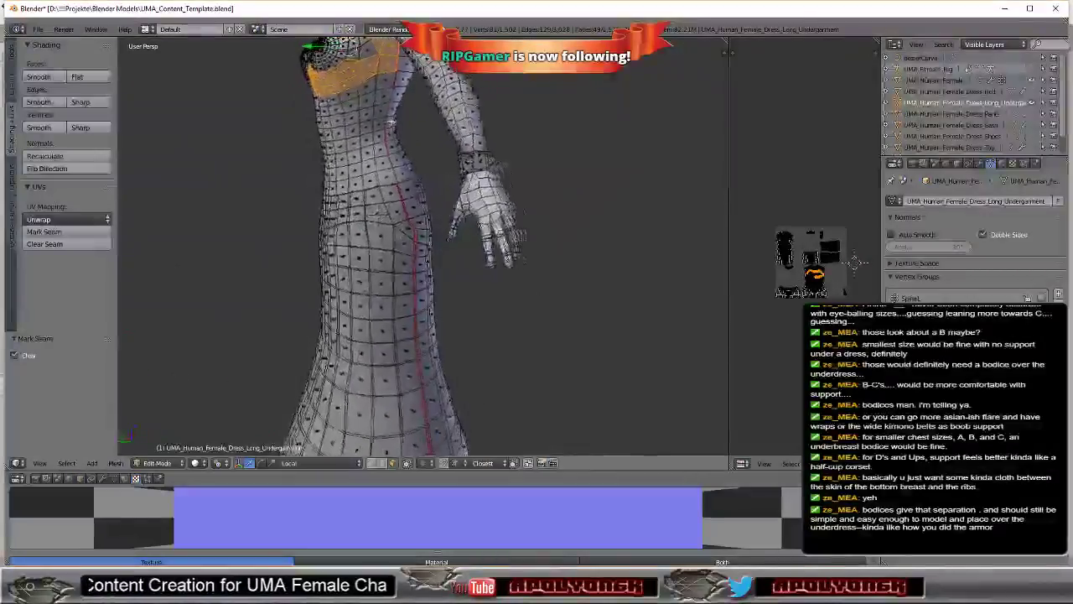
mouse_move(535, 211)
middle_down()
mouse_move(535, 233)
mouse_move(538, 225)
middle_up()
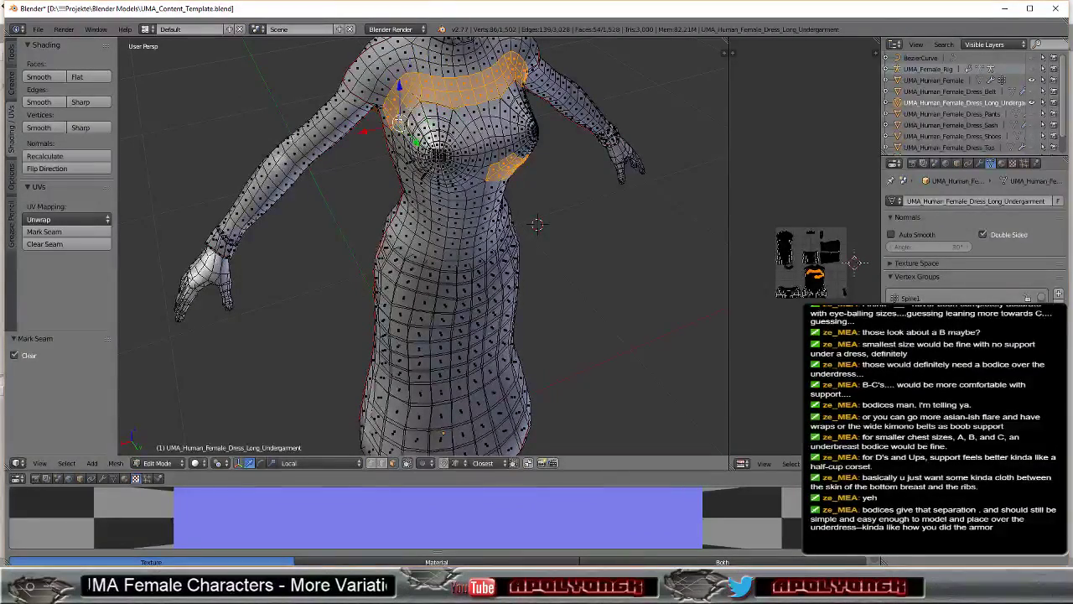
middle_drag(537, 225, 537, 225)
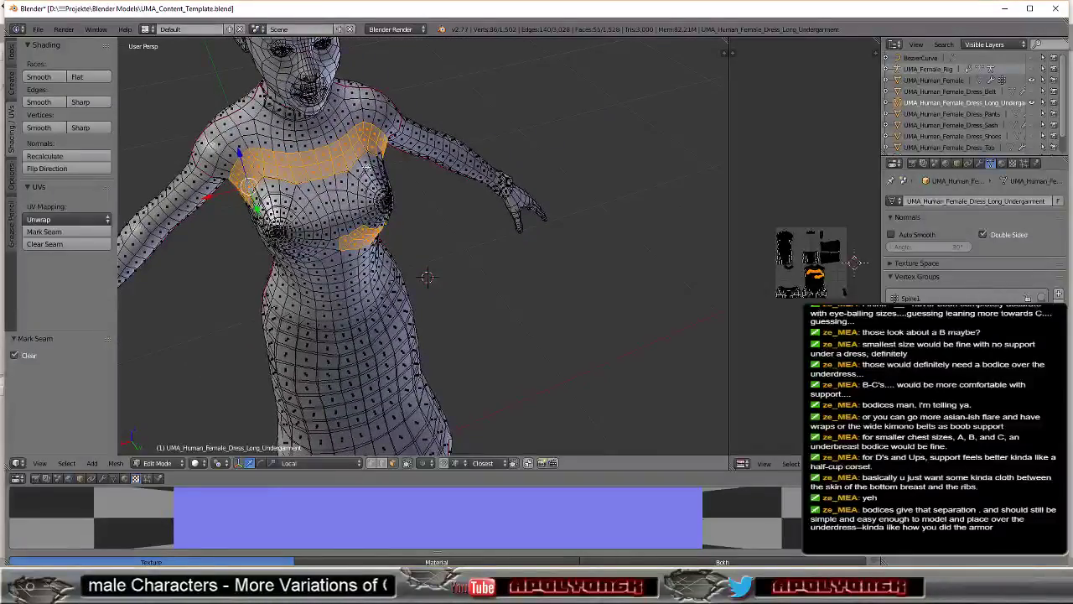
scroll(367, 167, up, 3)
mouse_move(367, 167)
middle_down()
mouse_move(252, 190)
mouse_move(311, 113)
mouse_move(359, 114)
mouse_move(468, 150)
mouse_move(530, 129)
mouse_move(462, 143)
mouse_move(537, 72)
mouse_move(527, 171)
mouse_move(327, 307)
middle_up()
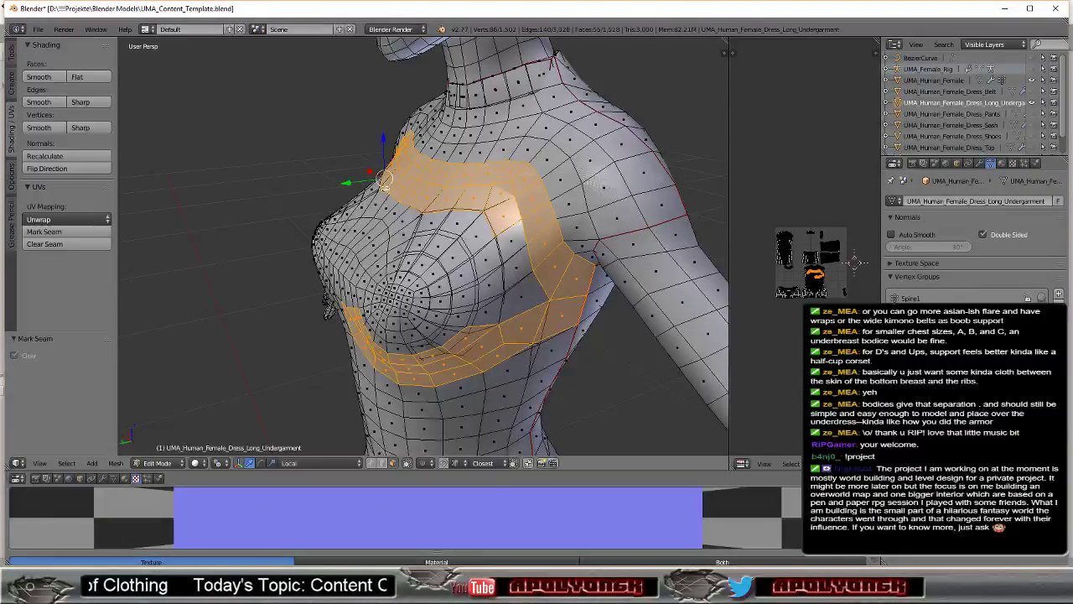
- Add faces under, beside and above the breast to the selection
shift+right_click(503, 241)
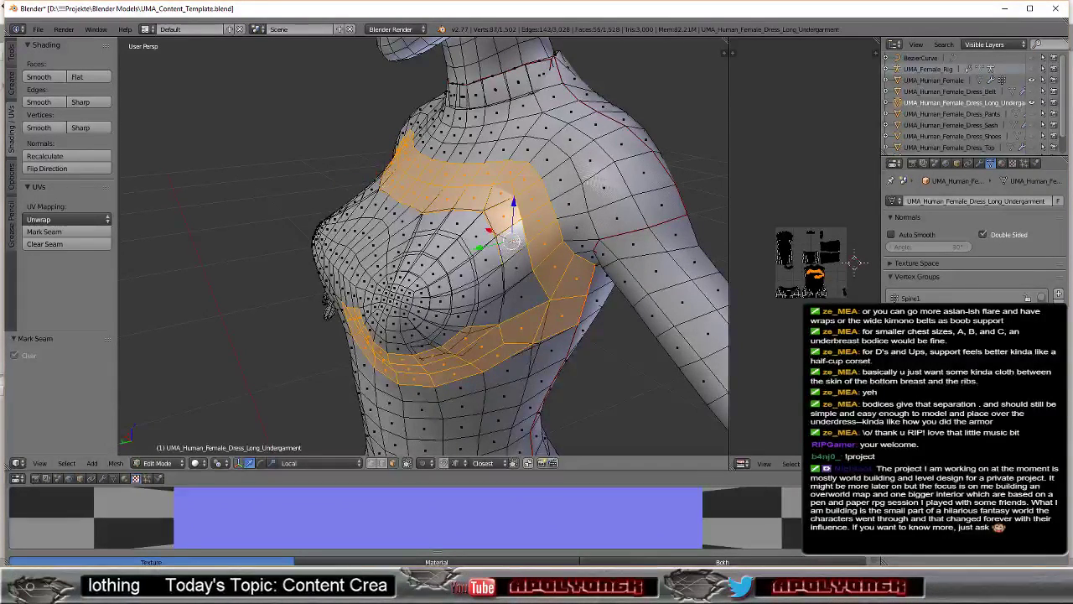
shift+right_click(513, 242)
shift+right_click(516, 266)
shift+right_click(526, 289)
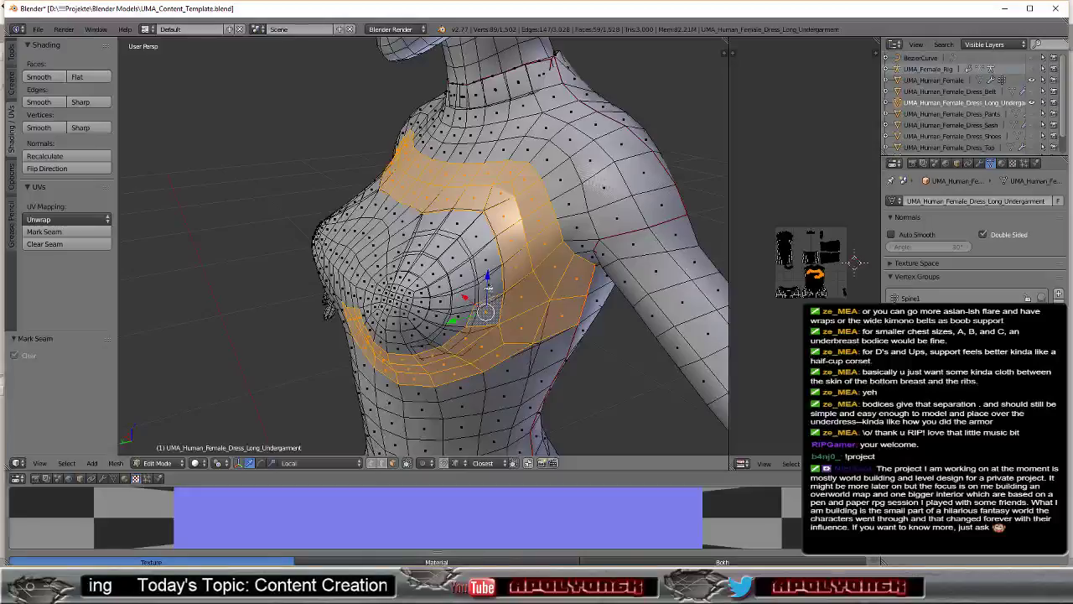
shift+right_click(484, 243)
shift+right_click(474, 220)
shift+right_click(459, 201)
shift+right_click(440, 197)
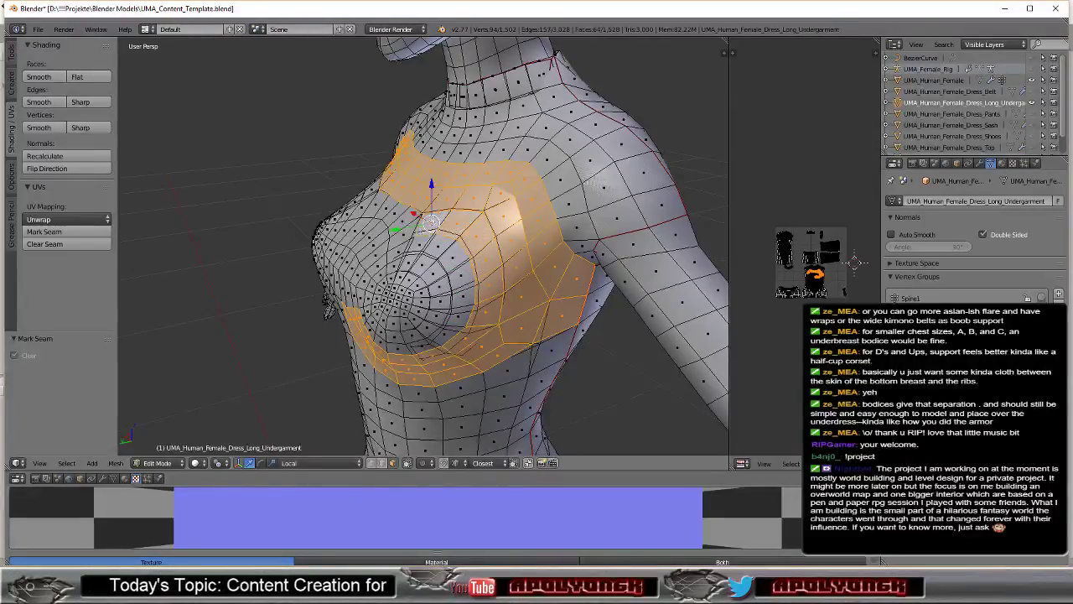
mouse_move(507, 214)
middle_down()
mouse_move(618, 183)
mouse_move(503, 218)
middle_up()
- Extend the selection along the torso side into a band under the chest, ringing the breast
shift+right_click(332, 278)
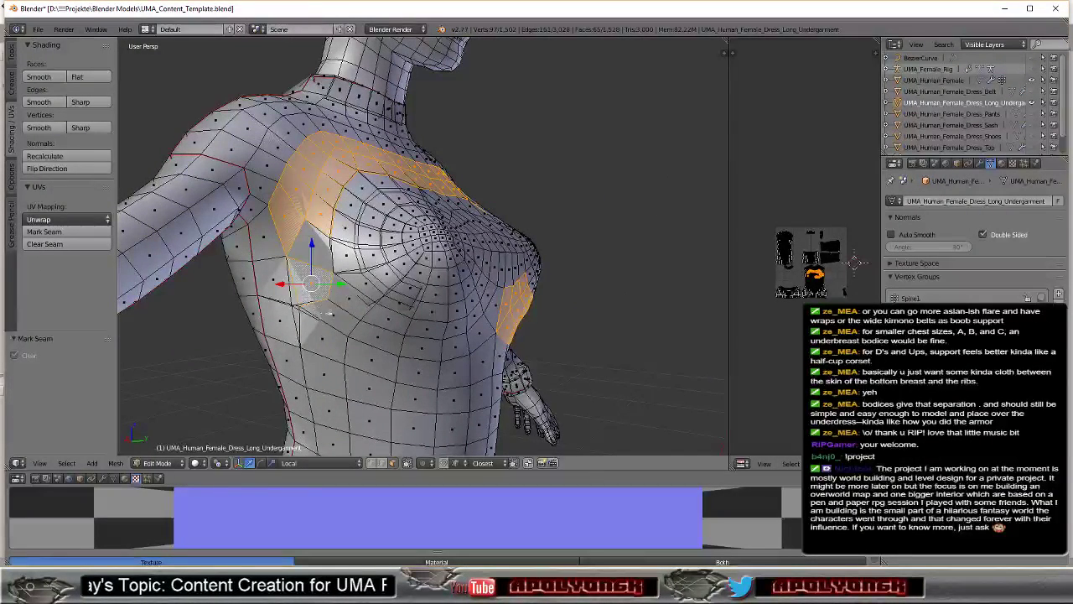
shift+right_click(333, 319)
shift+right_click(375, 338)
shift+right_click(415, 344)
shift+right_click(449, 340)
shift+right_click(477, 329)
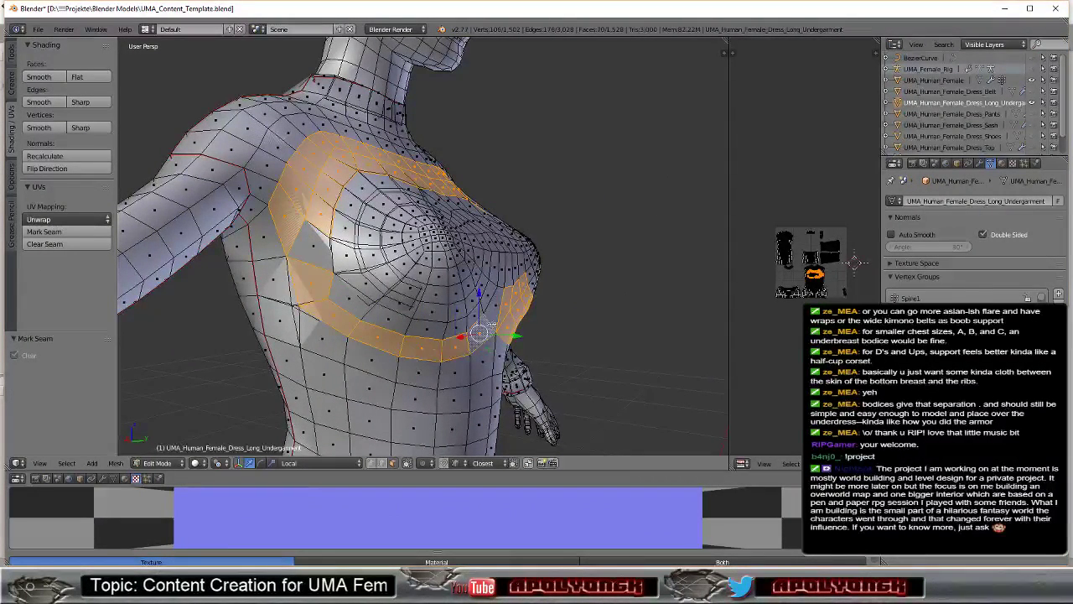
shift+right_click(499, 309)
shift+right_click(485, 297)
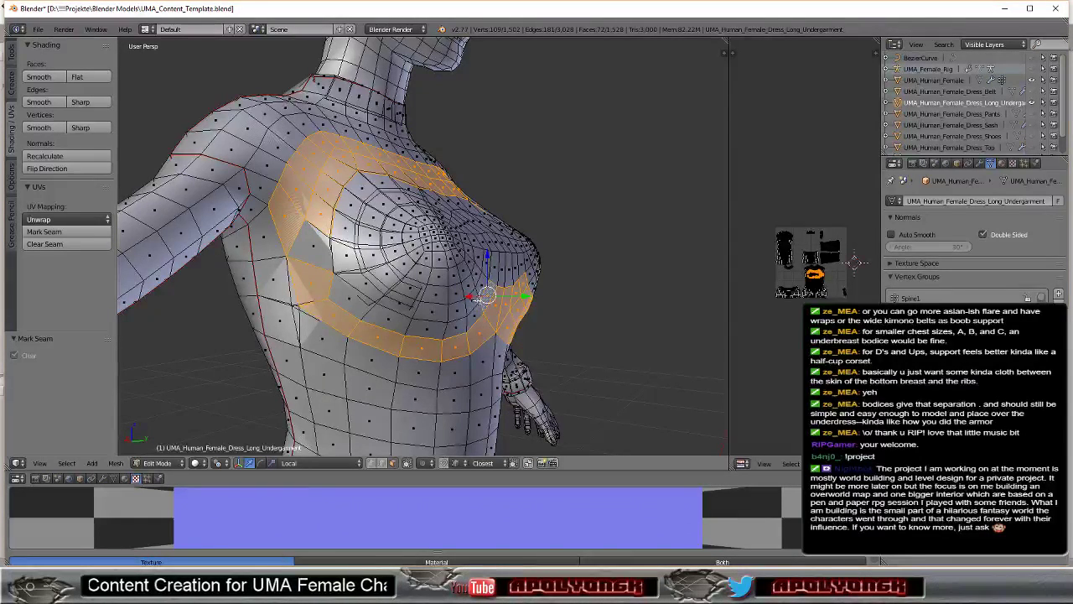
alt+shift+right_click(480, 286)
alt+shift+right_click(479, 307)
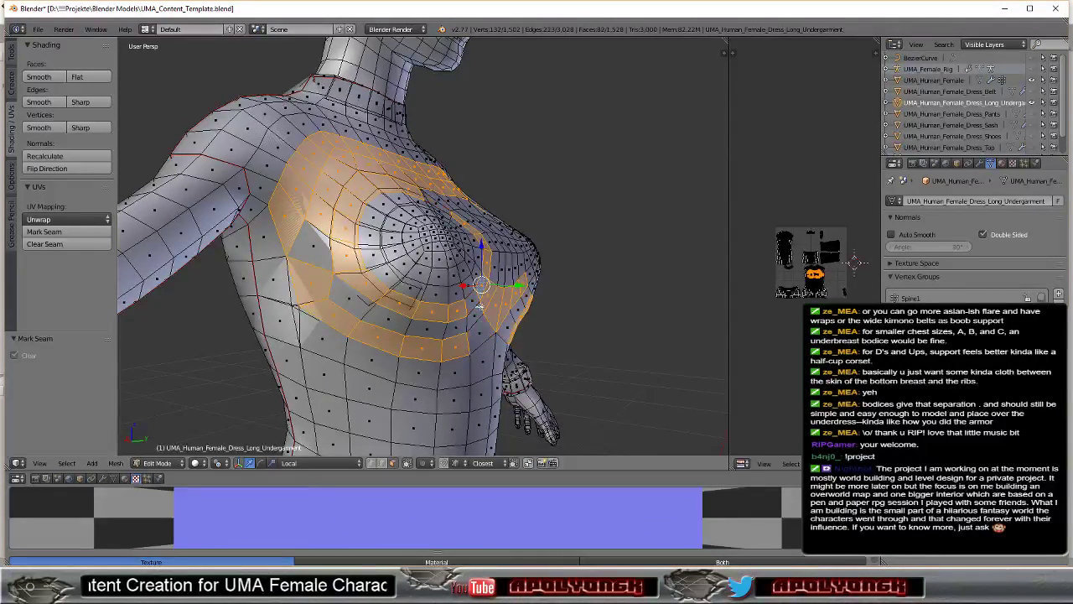
alt+shift+right_click(466, 320)
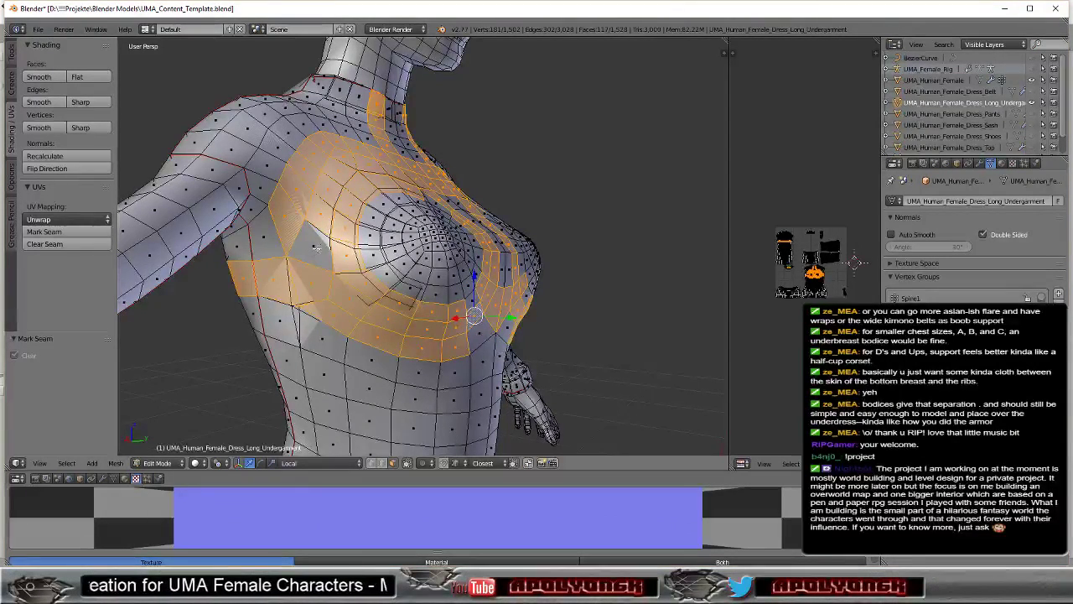
- Add faces across the chest centre and upper chest
mouse_move(587, 256)
middle_down()
mouse_move(469, 260)
mouse_move(452, 277)
middle_up()
click(451, 327)
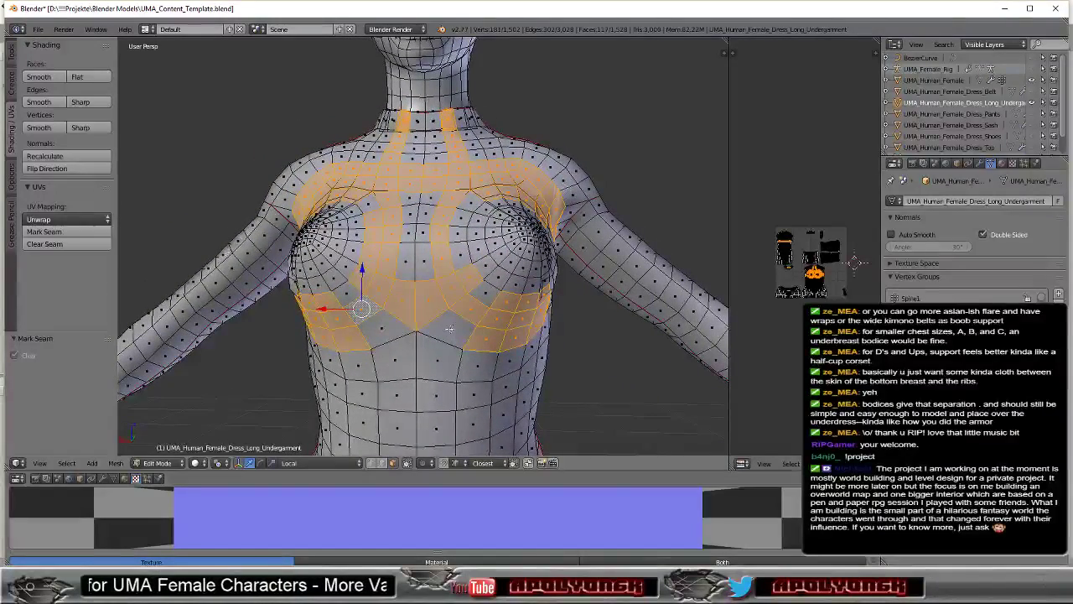
shift+right_click(389, 330)
shift+right_click(351, 305)
shift+right_click(340, 296)
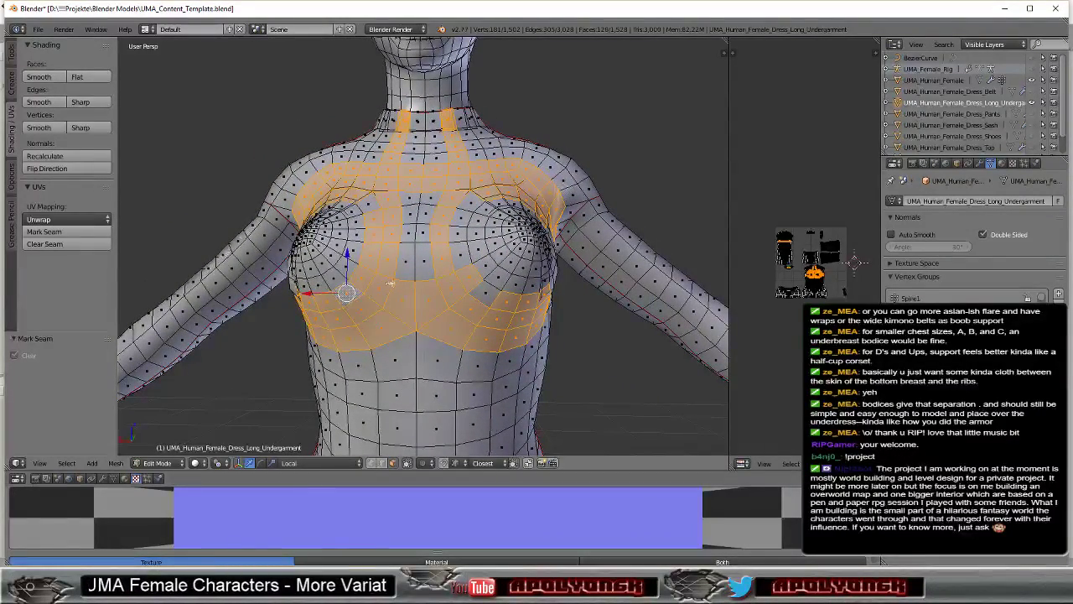
shift+right_click(406, 262)
shift+right_click(419, 245)
shift+right_click(412, 225)
shift+right_click(402, 210)
shift+right_click(409, 188)
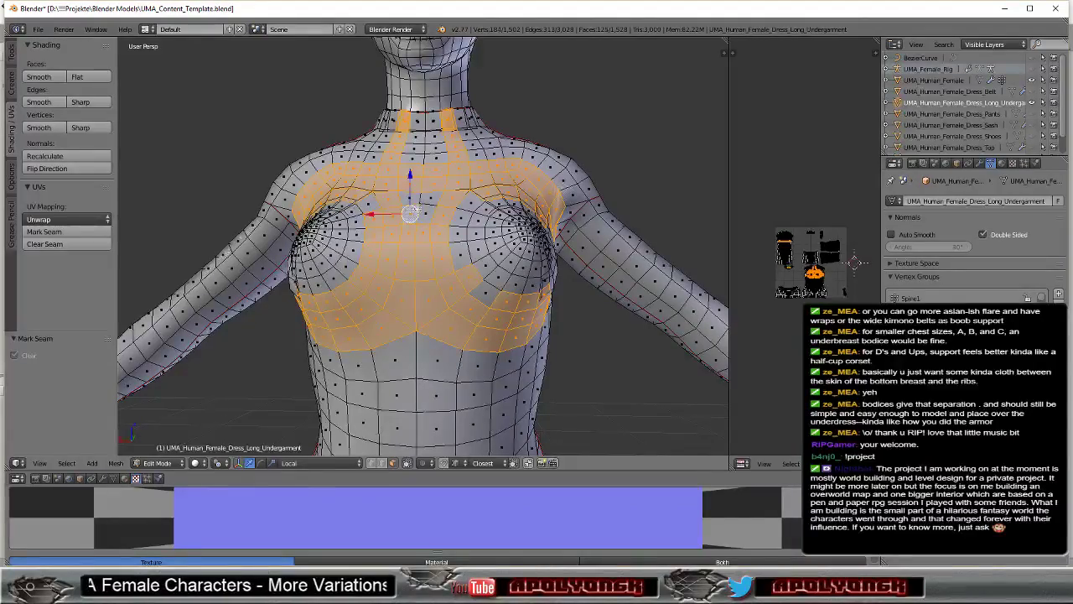
shift+right_click(426, 205)
shift+right_click(418, 172)
shift+right_click(417, 198)
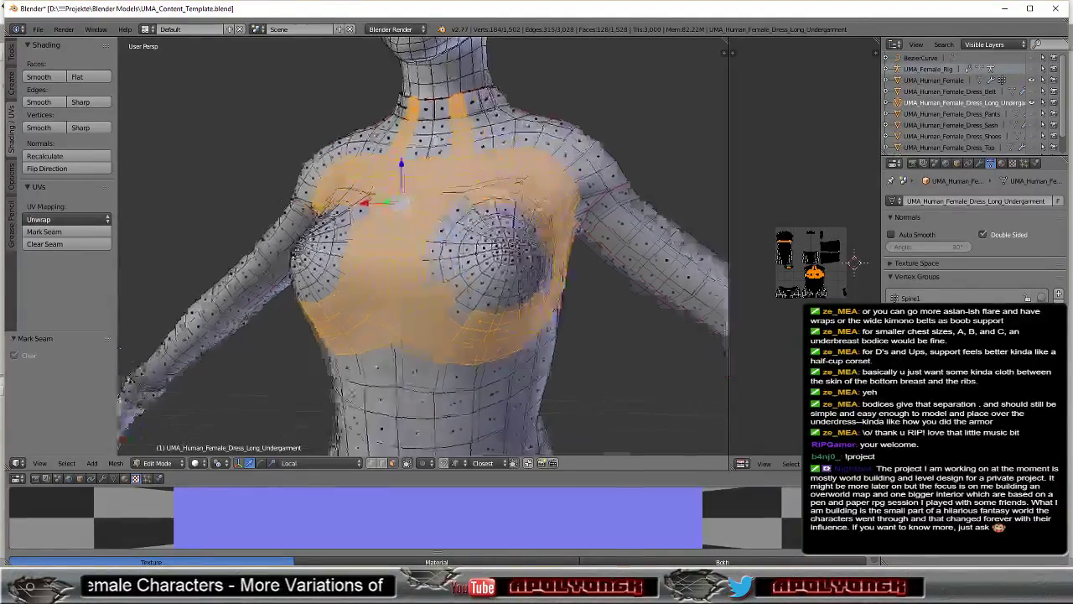
- Deselect the faces running up the neck, keeping a single neck face
mouse_move(418, 199)
middle_down()
mouse_move(319, 202)
mouse_move(474, 98)
middle_up()
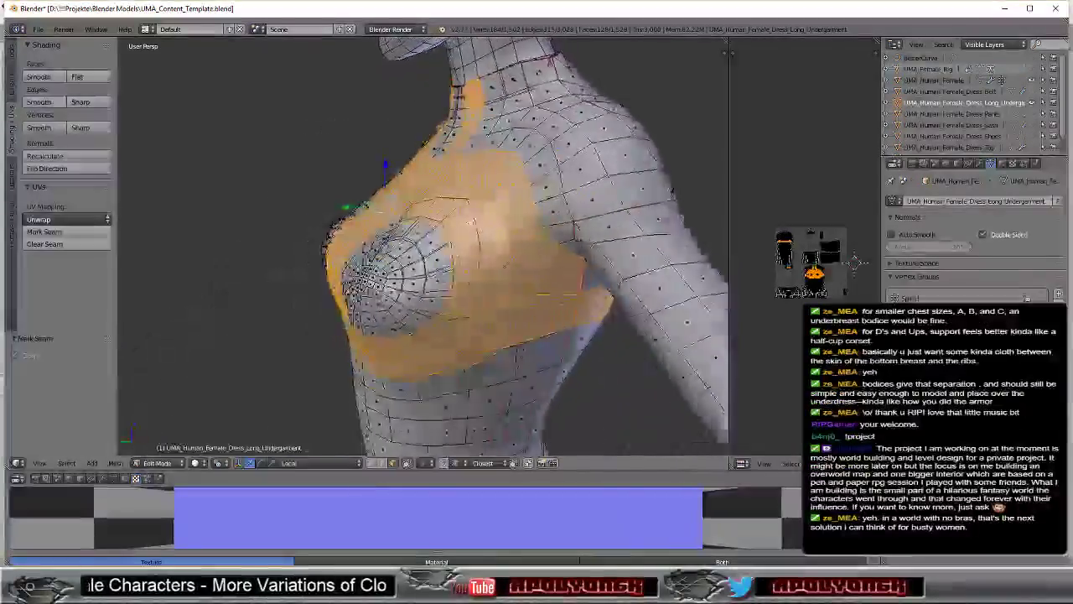
shift+right_click(474, 98)
shift+right_click(476, 104)
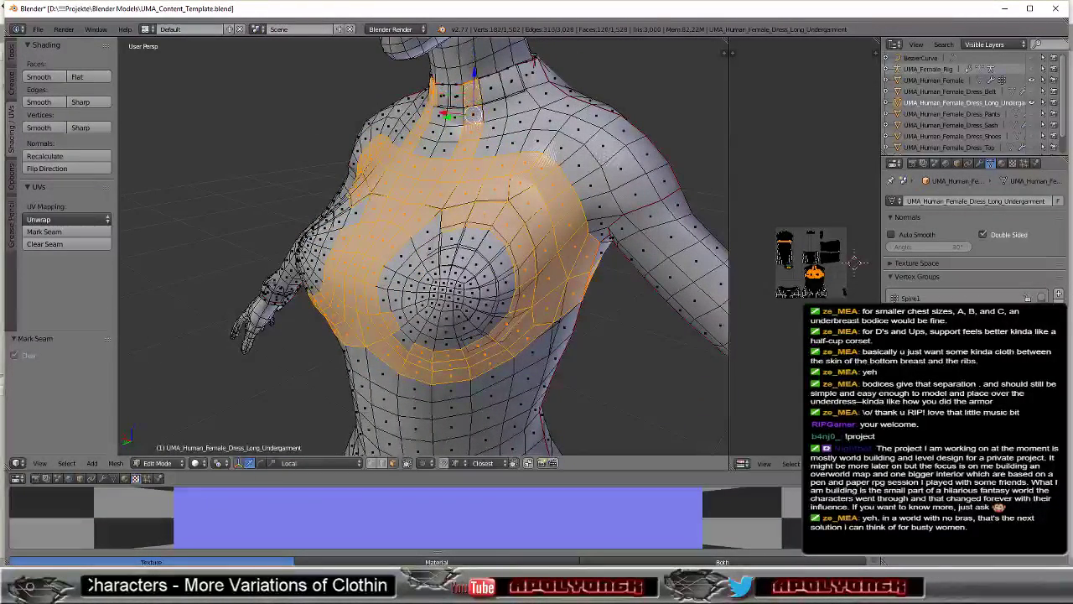
shift+right_click(476, 118)
shift+right_click(472, 111)
shift+right_click(472, 95)
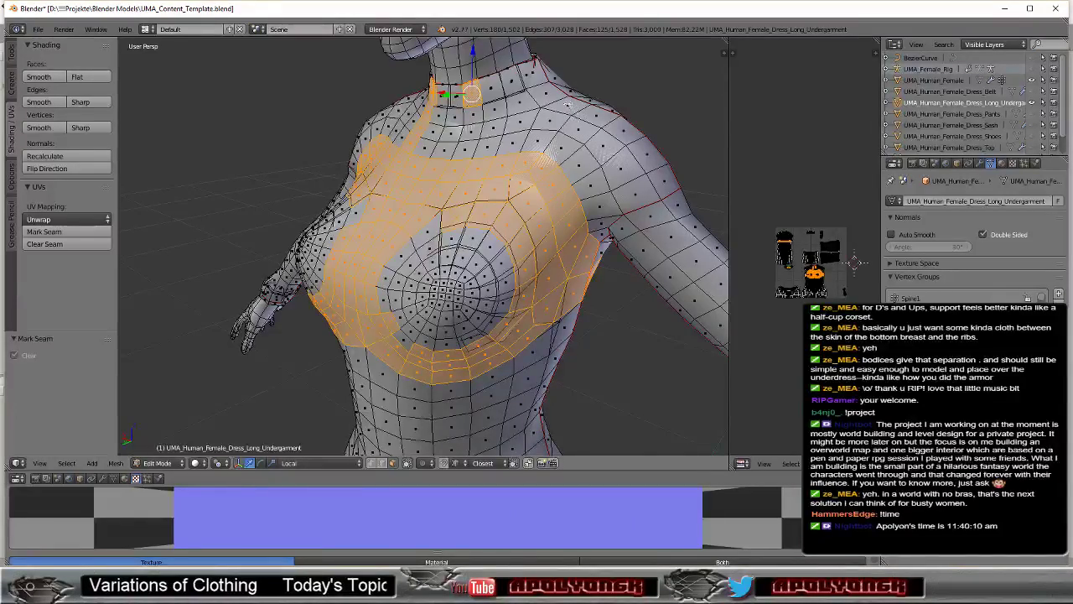
- Add a face near the neck and close in on the neck seam
mouse_move(575, 118)
middle_down()
mouse_move(377, 159)
mouse_move(369, 130)
middle_up()
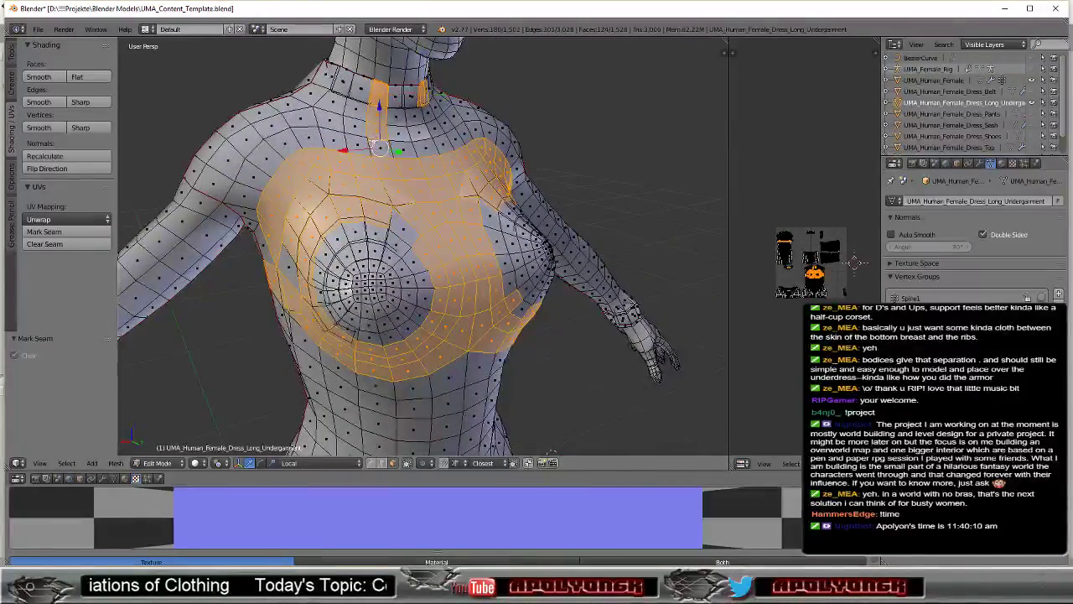
click(377, 113)
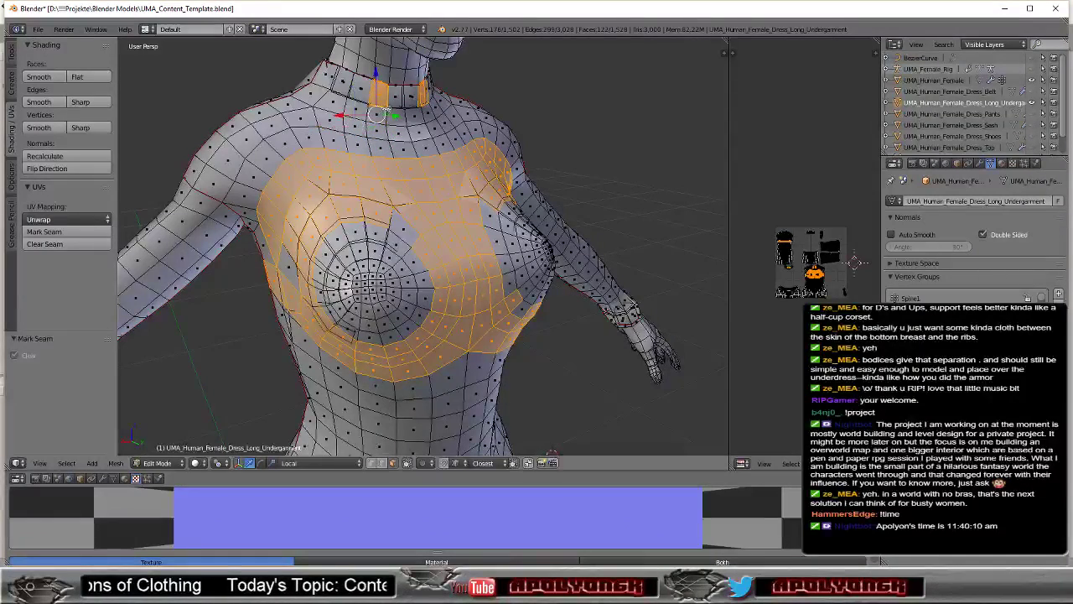
click(379, 94)
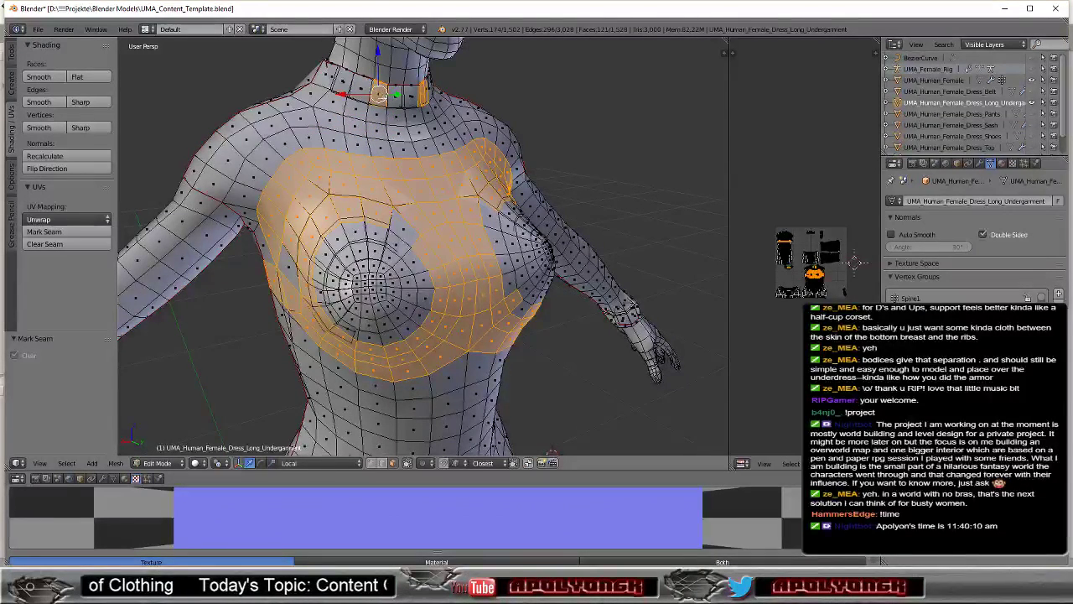
shift+right_click(381, 94)
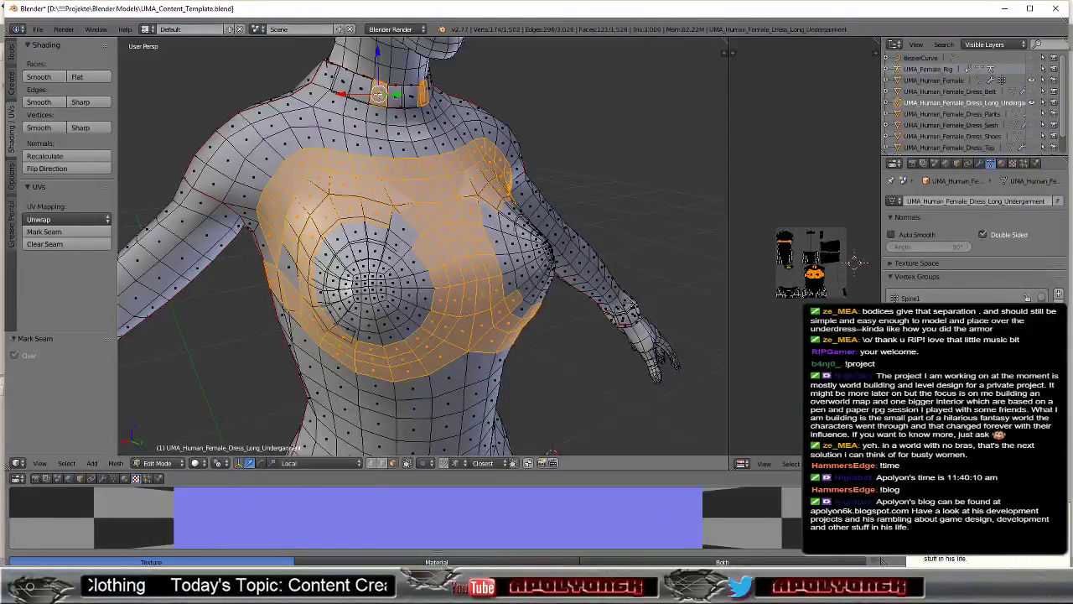
scroll(379, 94, up, 2)
mouse_move(376, 84)
middle_down()
mouse_move(377, 73)
mouse_move(428, 216)
mouse_move(449, 223)
middle_up()
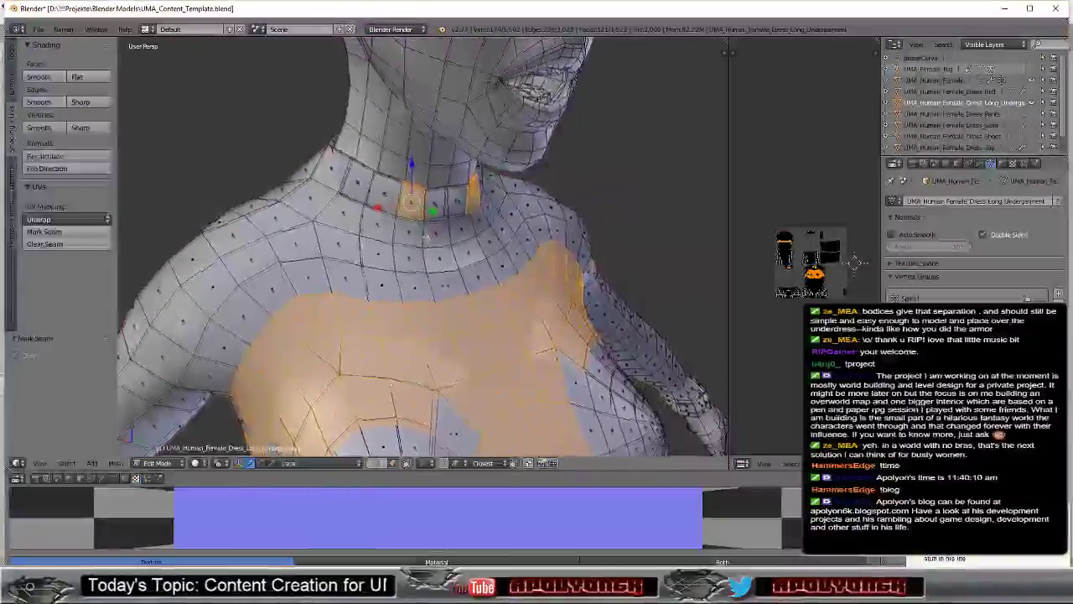
scroll(448, 224, up, 3)
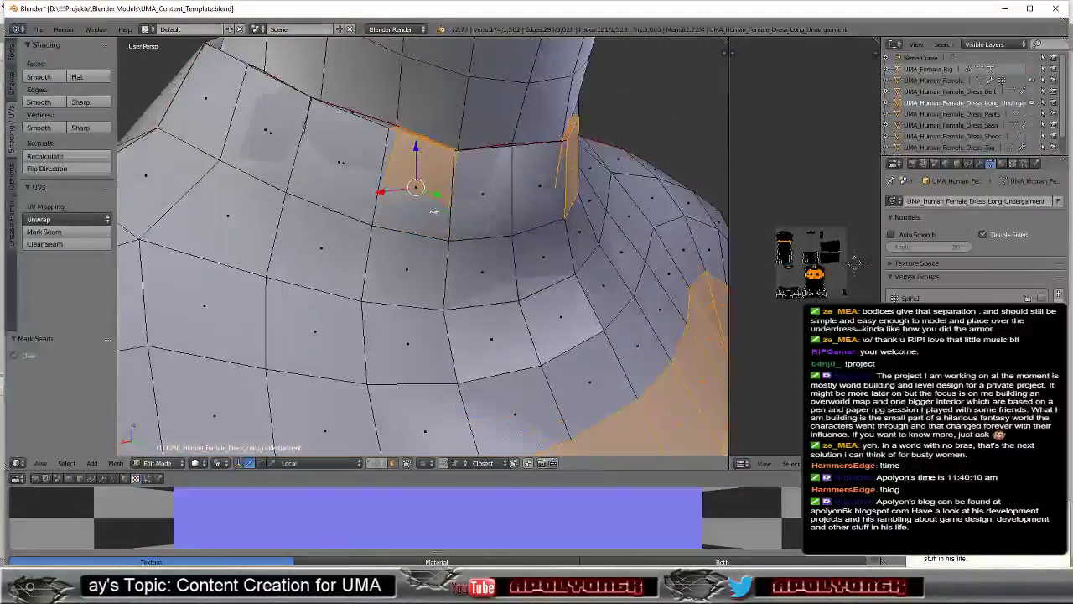
mouse_move(444, 210)
middle_down()
mouse_move(441, 178)
mouse_move(413, 208)
middle_up()
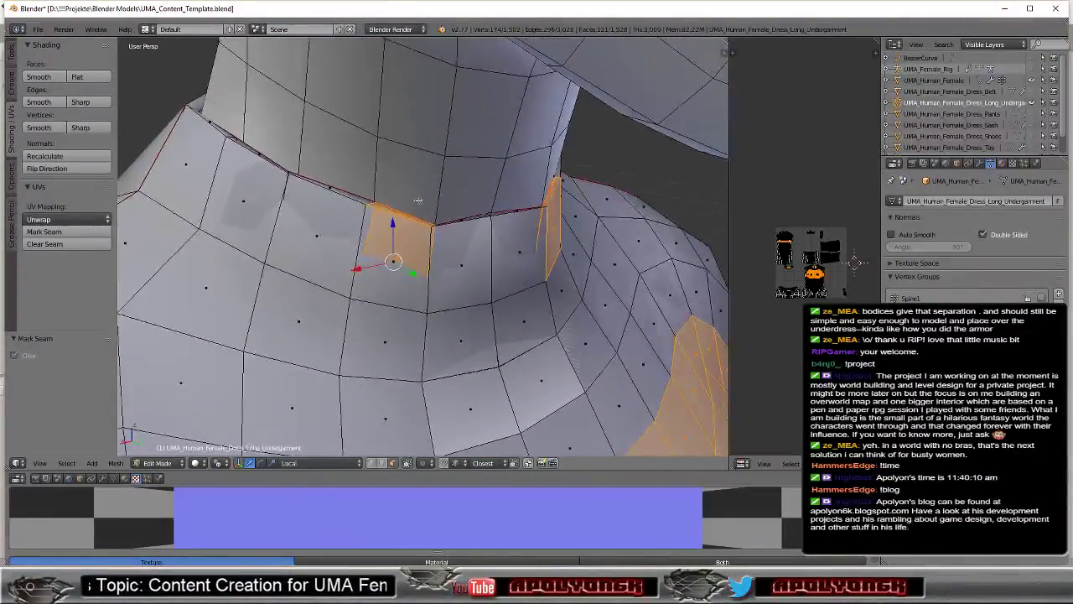
- Adjust the collar faces at the neck seam, adding the ones beside the neck
shift+right_click(402, 215)
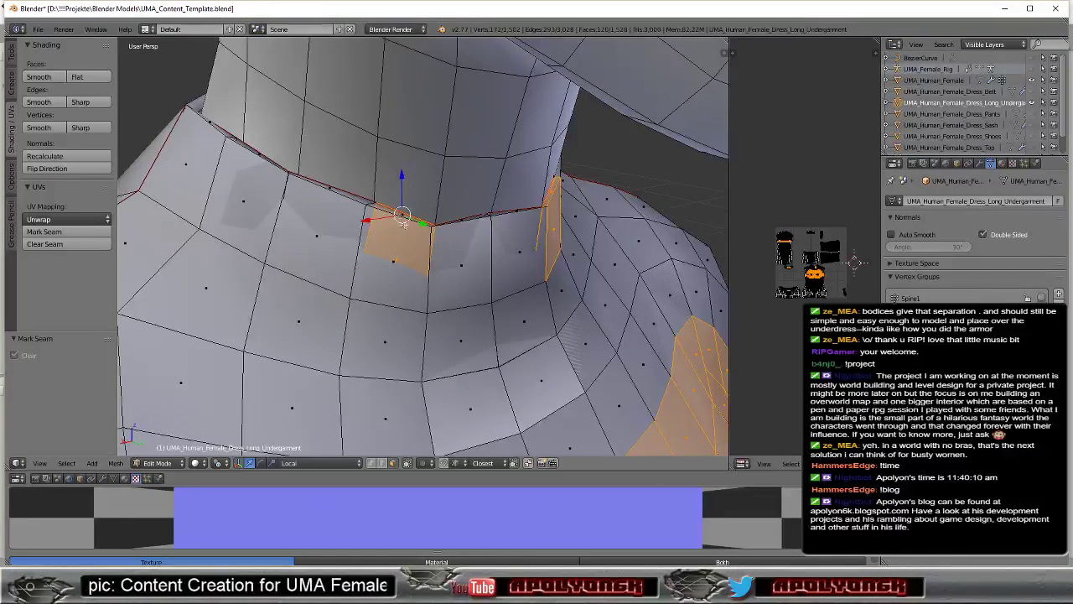
shift+right_click(400, 254)
shift+right_click(401, 255)
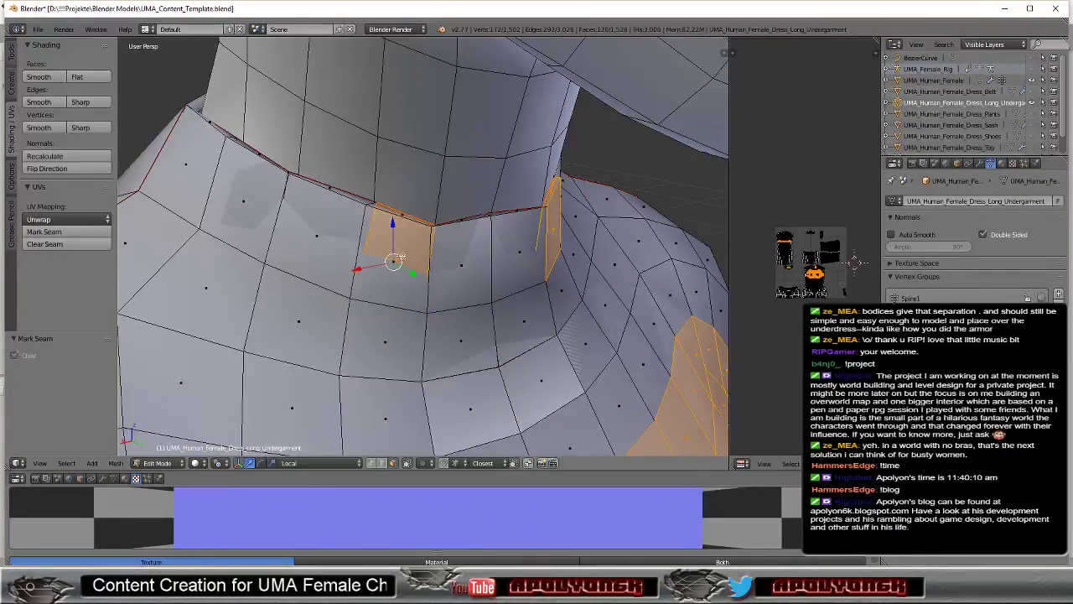
shift+right_click(402, 257)
shift+right_click(404, 259)
shift+right_click(422, 221)
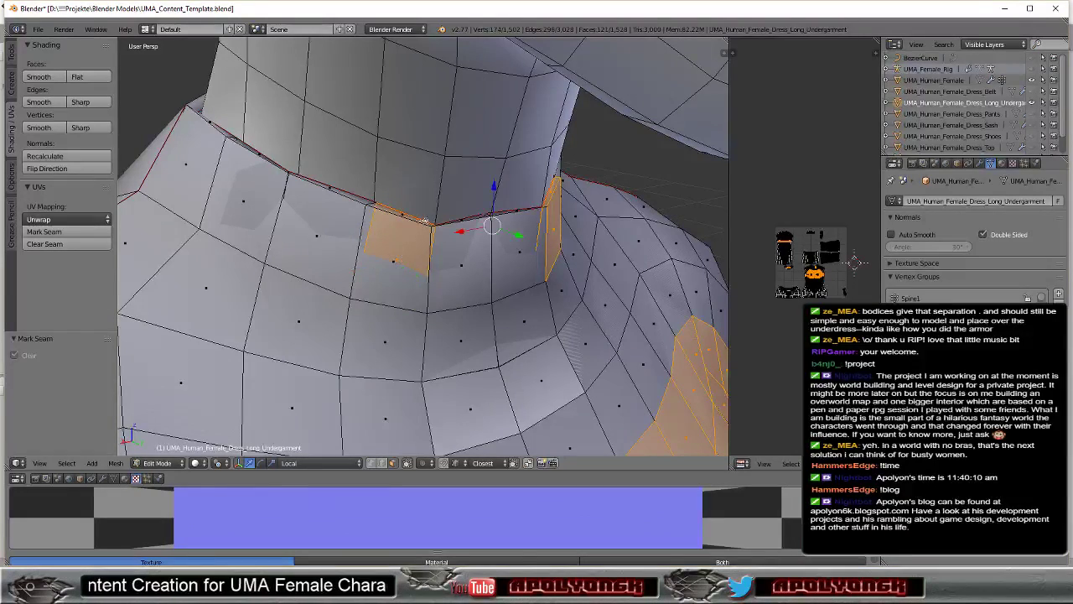
shift+right_click(424, 222)
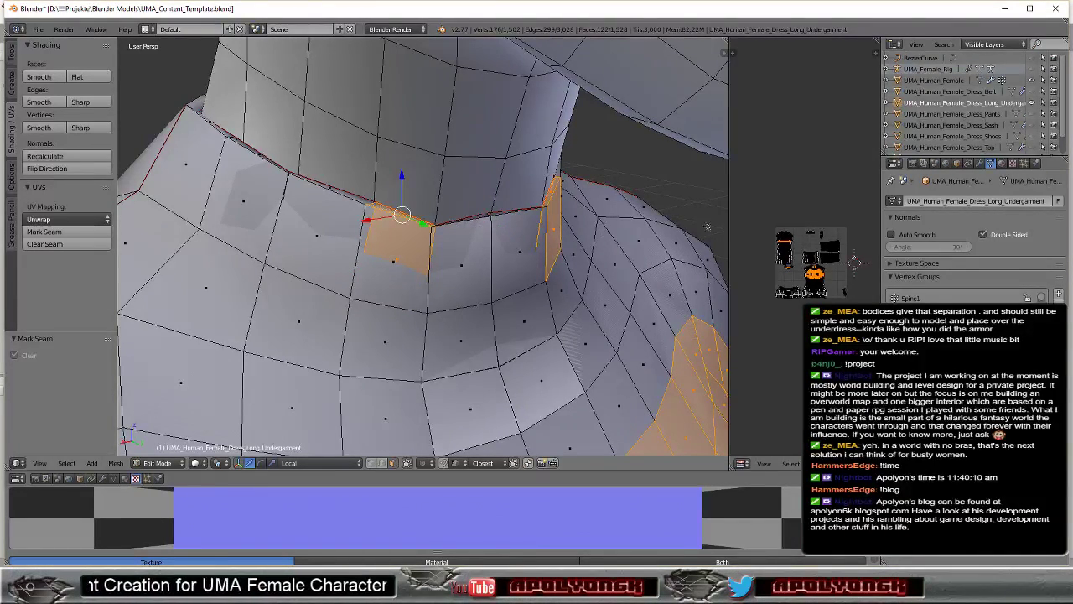
- Deselect the remaining collar faces, including the triangular one and the stray bottom-edge face
mouse_move(470, 235)
middle_down()
mouse_move(462, 266)
mouse_move(473, 311)
middle_up()
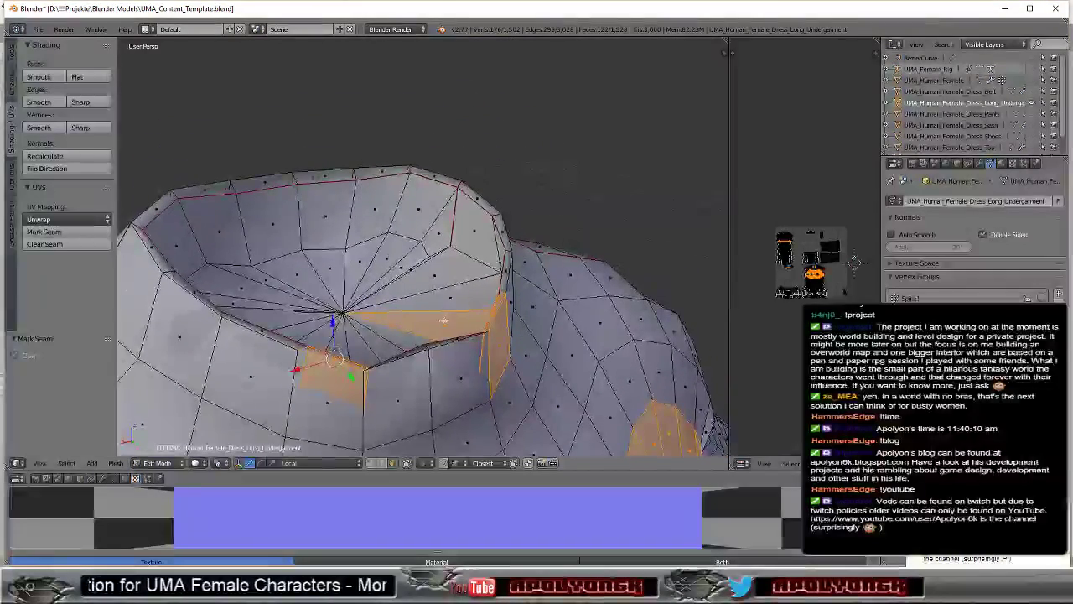
shift+right_click(473, 319)
shift+right_click(492, 317)
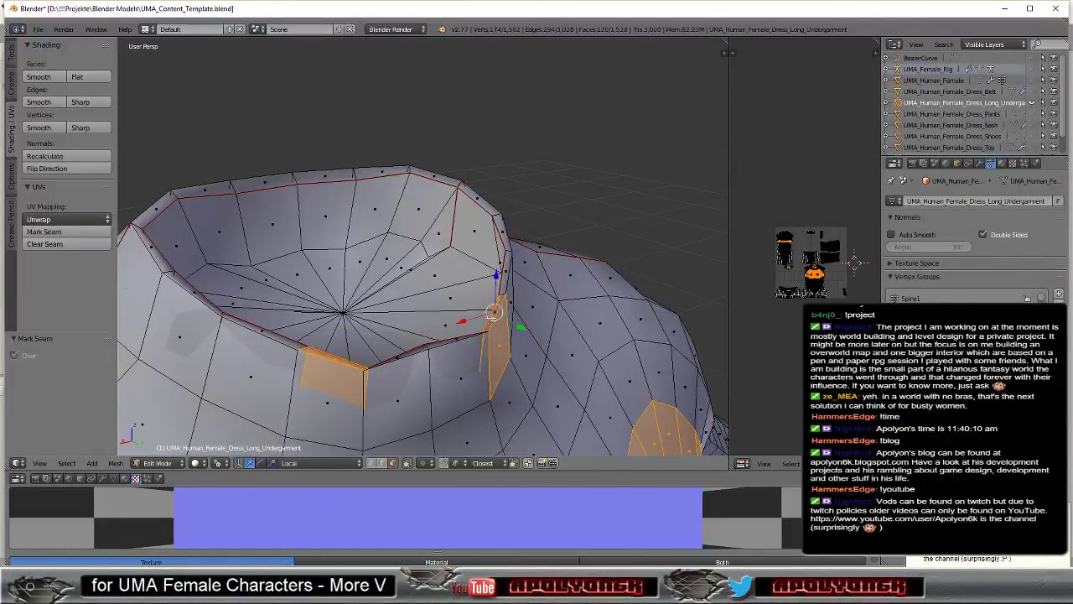
shift+right_click(495, 327)
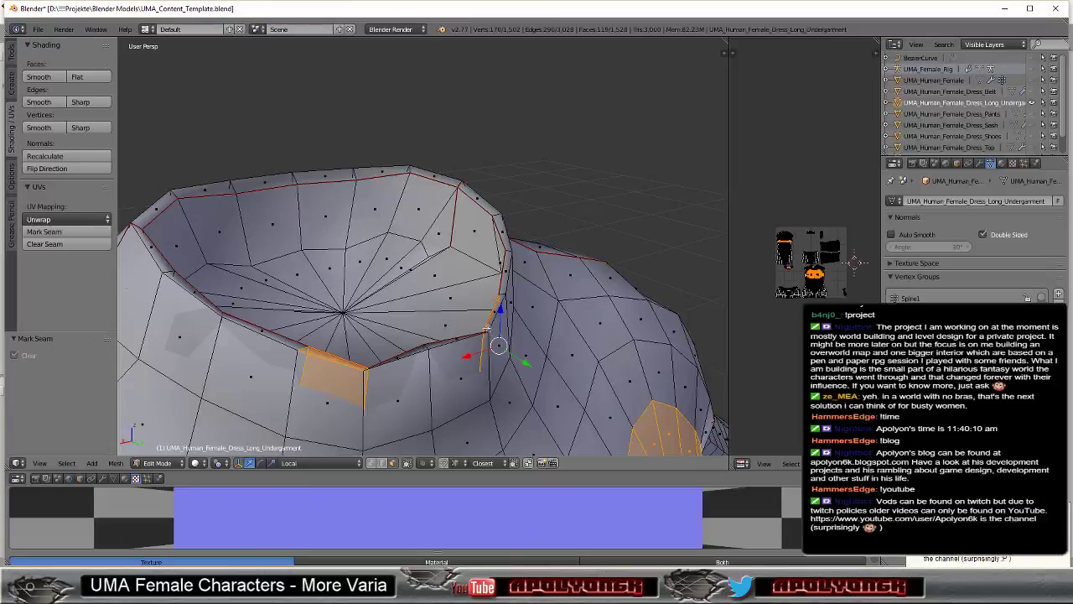
shift+right_click(485, 327)
shift+right_click(485, 327)
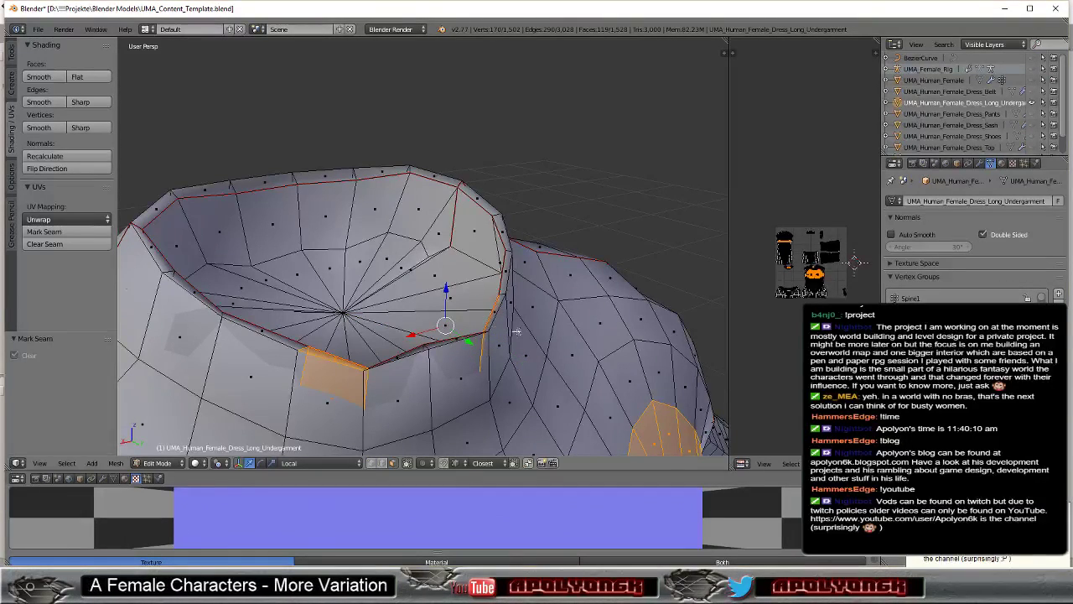
middle_drag(535, 325, 555, 319)
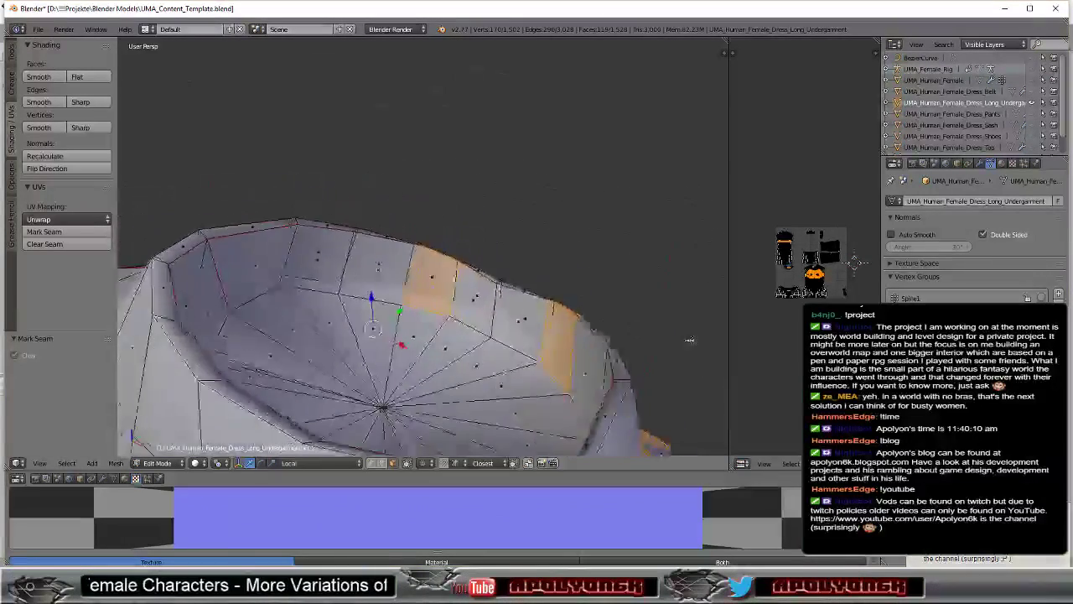
shift+right_click(556, 320)
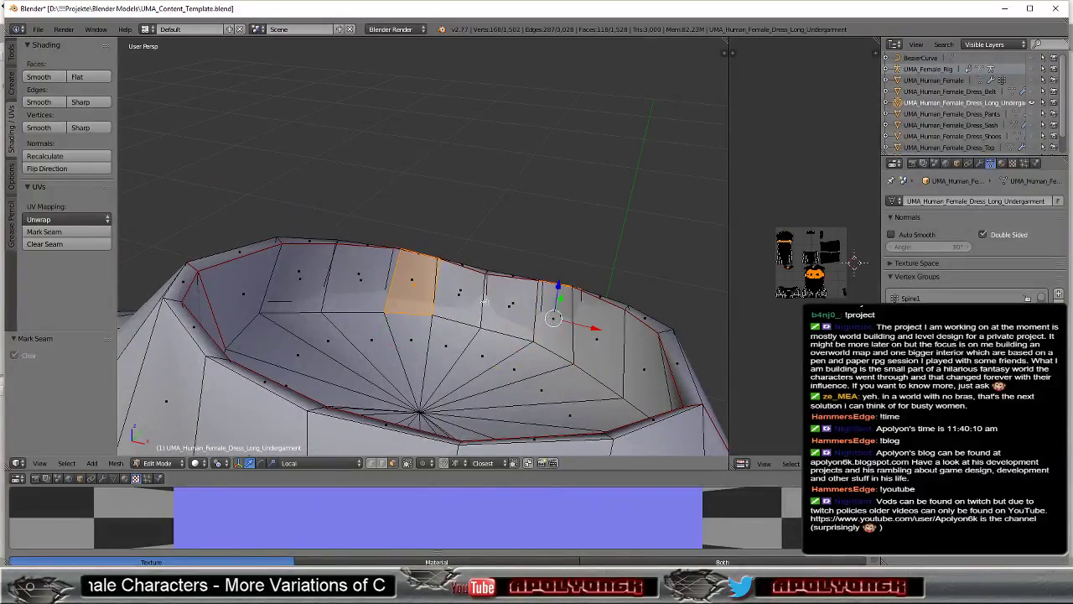
shift+right_click(403, 280)
mouse_move(595, 226)
middle_down()
mouse_move(590, 218)
mouse_move(430, 386)
middle_up()
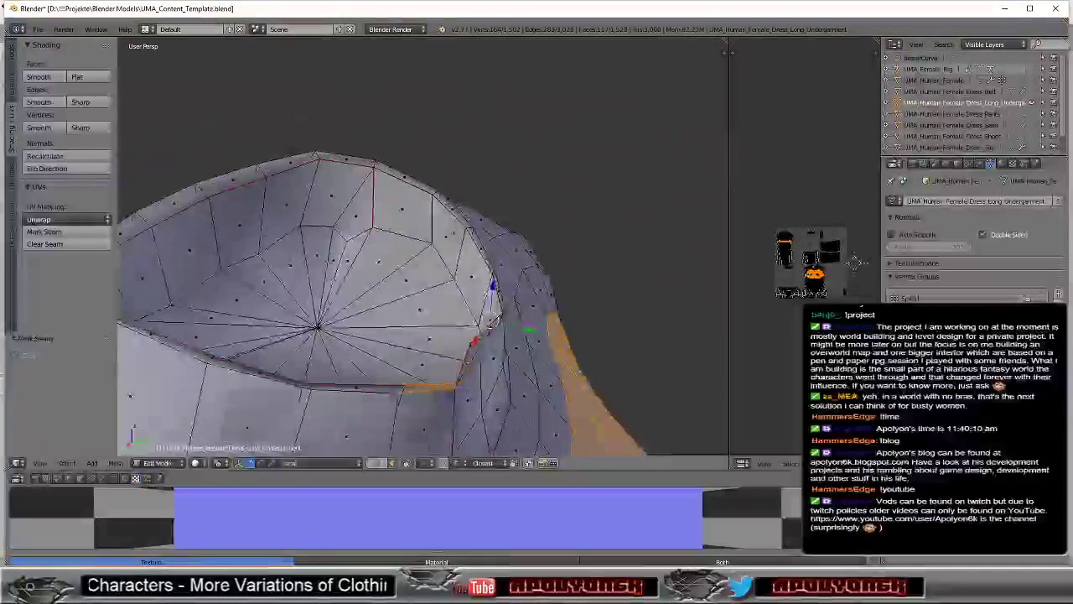
shift+right_click(430, 387)
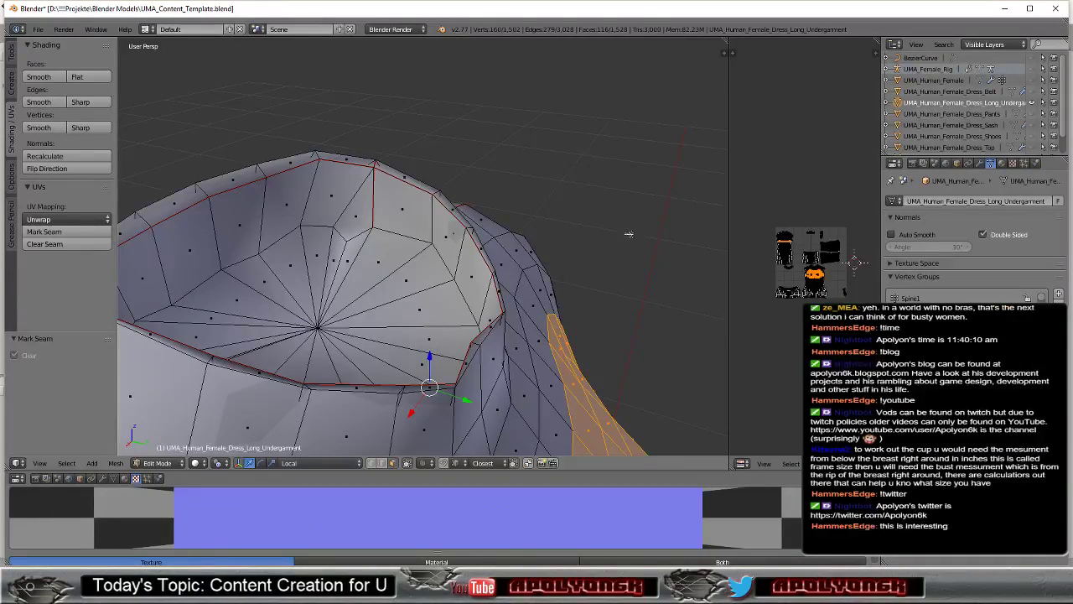
mouse_move(630, 219)
middle_down()
mouse_move(569, 211)
mouse_move(583, 213)
middle_up()
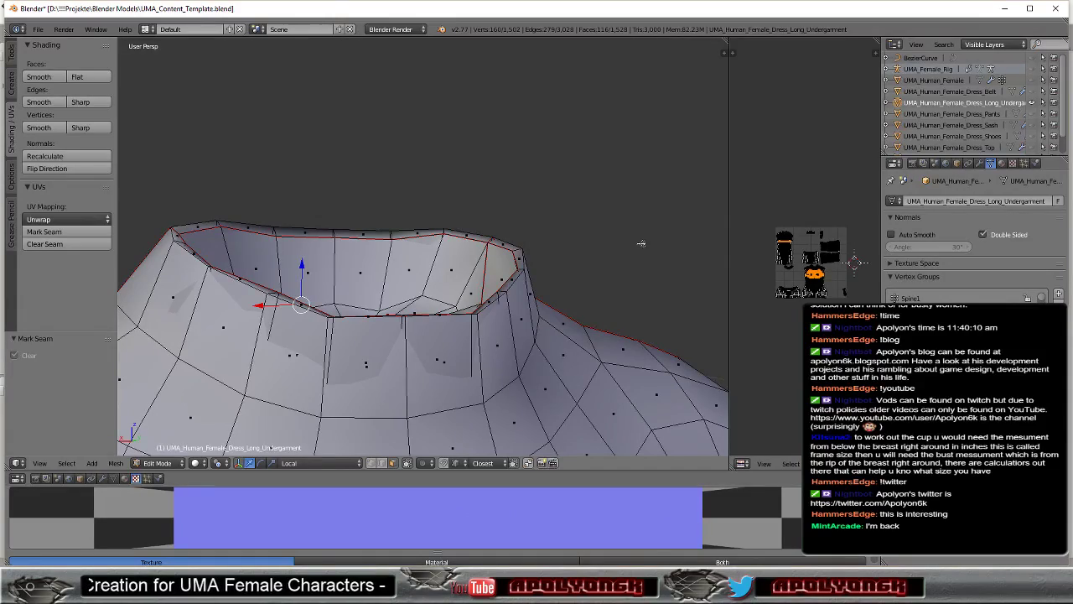
scroll(641, 244, down, 2)
scroll(633, 247, down, 2)
scroll(627, 251, down, 2)
scroll(620, 254, down, 1)
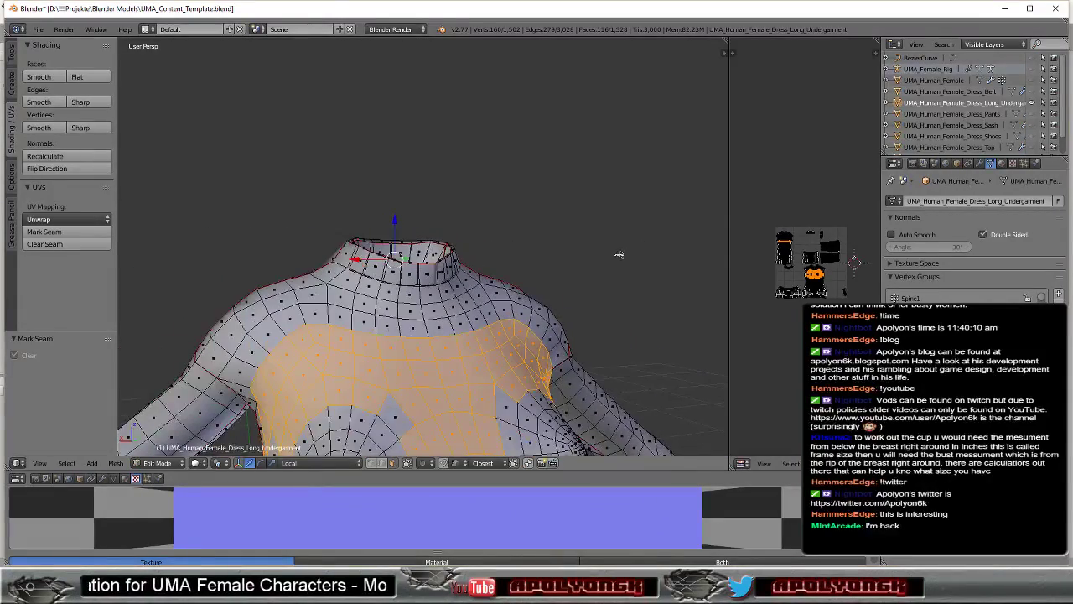
mouse_move(619, 254)
middle_down()
mouse_move(568, 212)
mouse_move(688, 204)
mouse_move(149, 216)
mouse_move(511, 219)
mouse_move(552, 231)
mouse_move(553, 191)
middle_up()
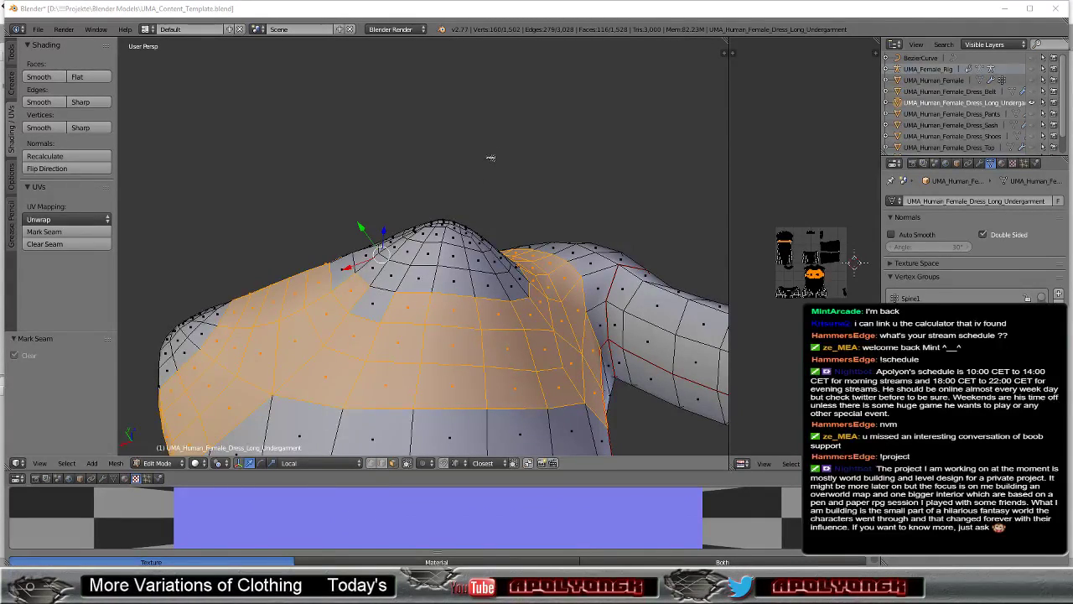
mouse_move(492, 158)
middle_down()
mouse_move(355, 149)
mouse_move(503, 182)
mouse_move(633, 169)
middle_up()
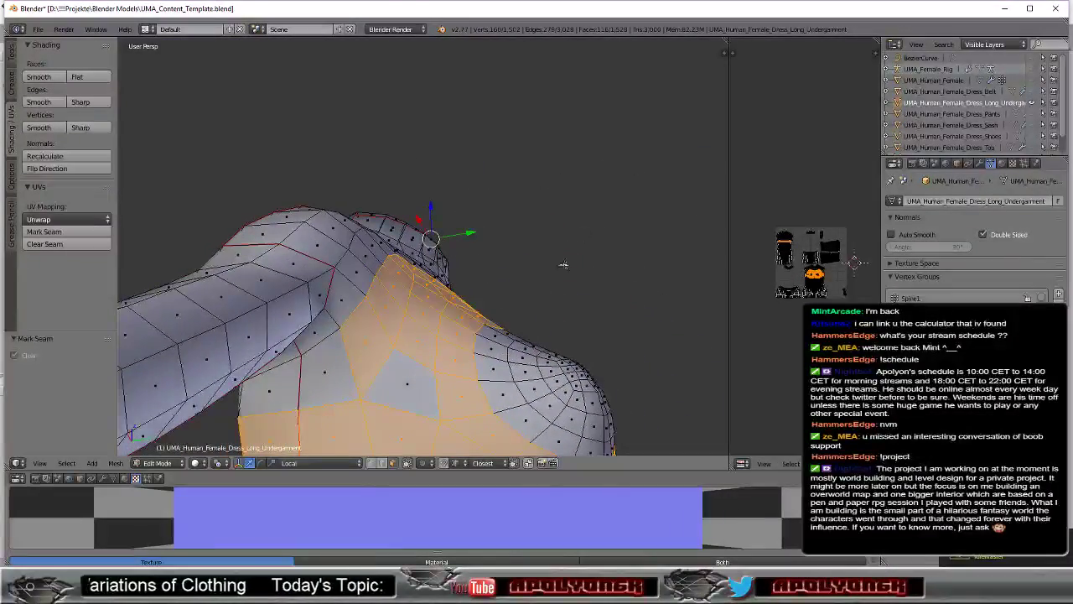
- Play the Unity scene, select MyUMA under Player, inspect it, then return to Blender
key(alt+Tab)
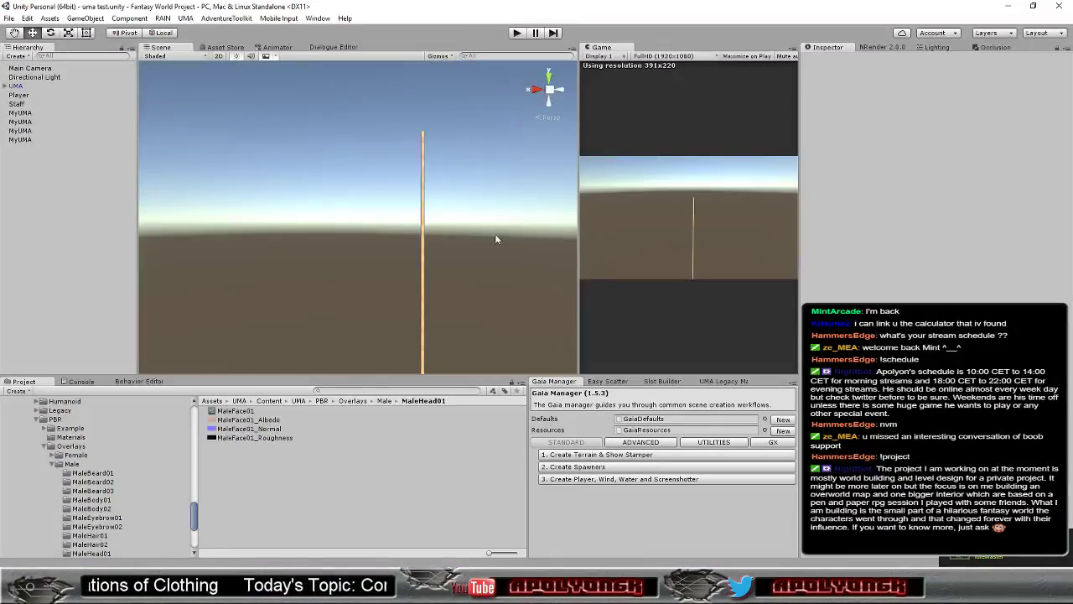
click(516, 33)
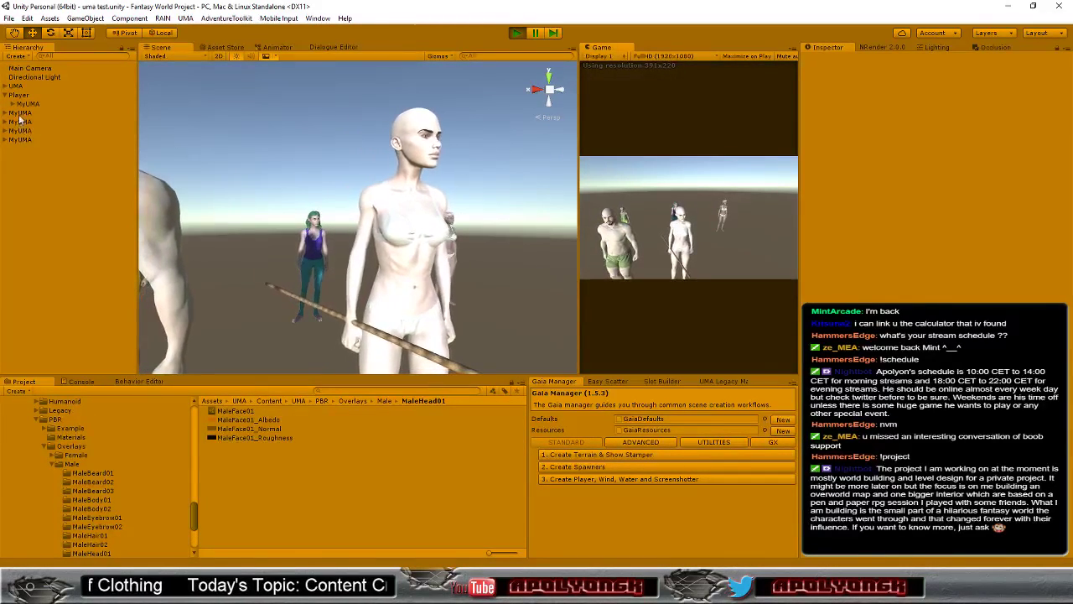
click(26, 103)
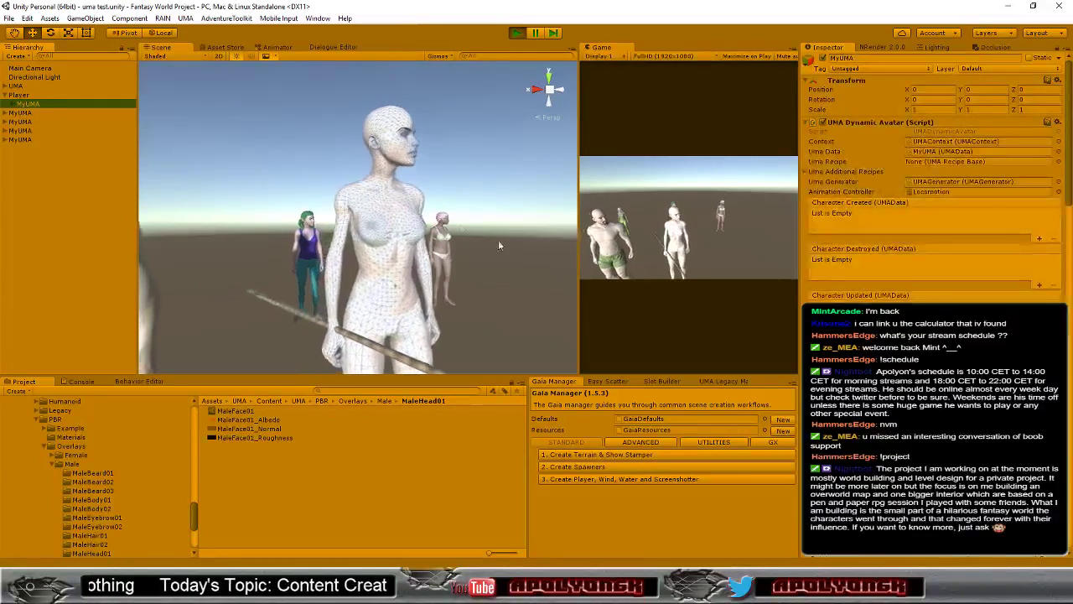
middle_drag(498, 240, 365, 271)
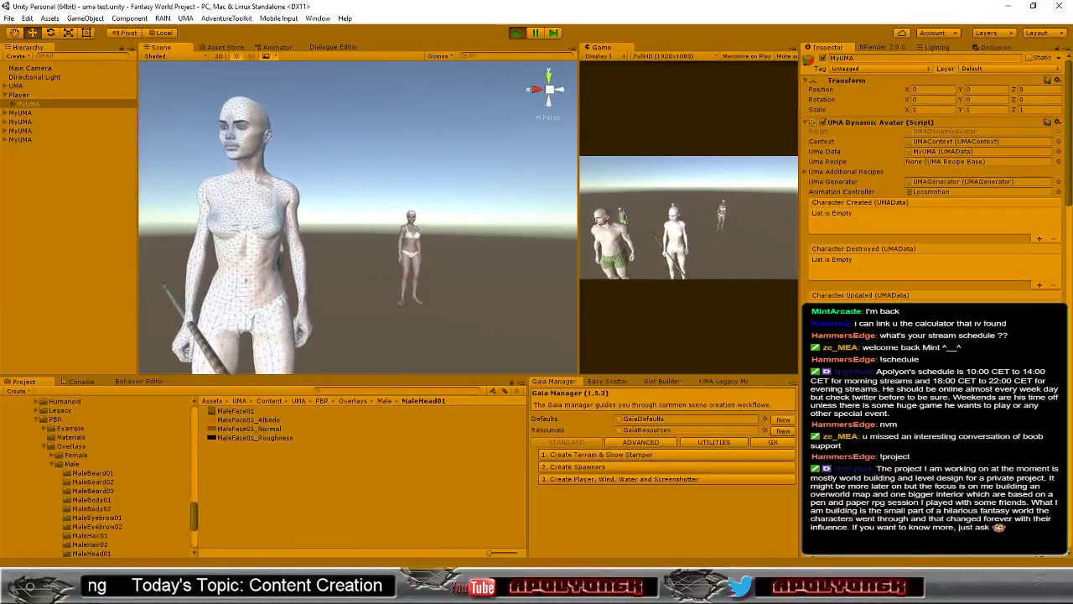
mouse_move(318, 294)
alt+mouse_down()
mouse_move(363, 219)
mouse_move(302, 226)
alt+mouse_up()
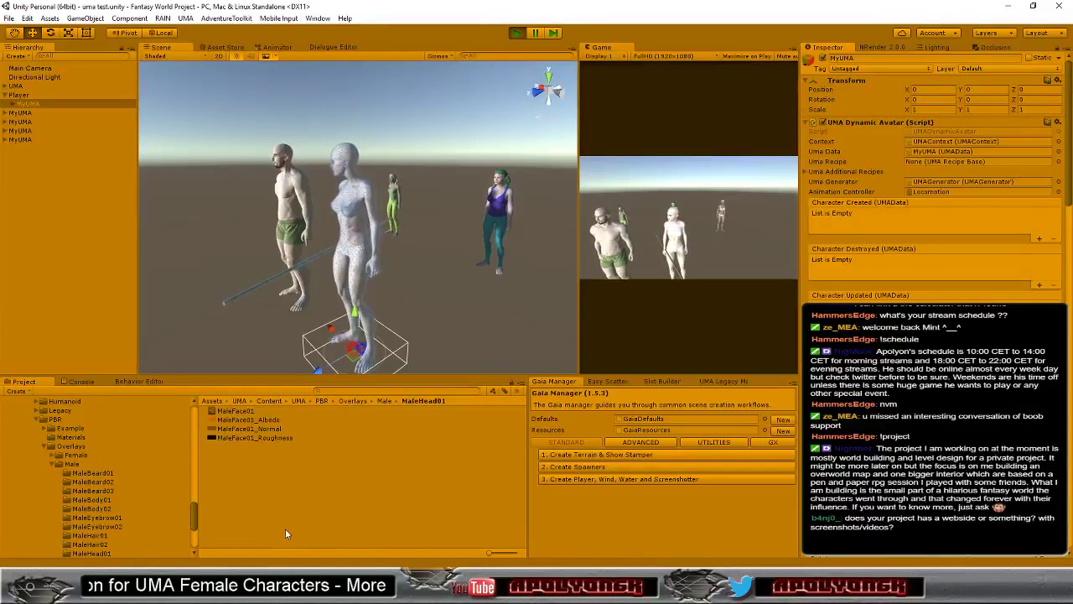
key(alt+Tab)
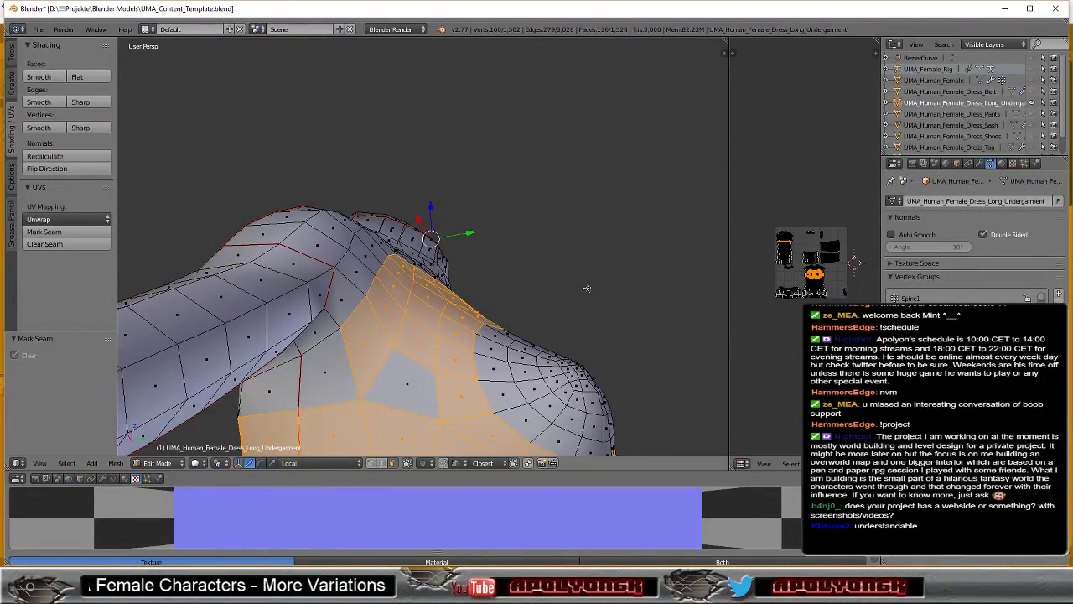
- Add the shoulder faces to the undergarment's selection
mouse_move(583, 282)
middle_down()
mouse_move(498, 282)
mouse_move(537, 269)
middle_up()
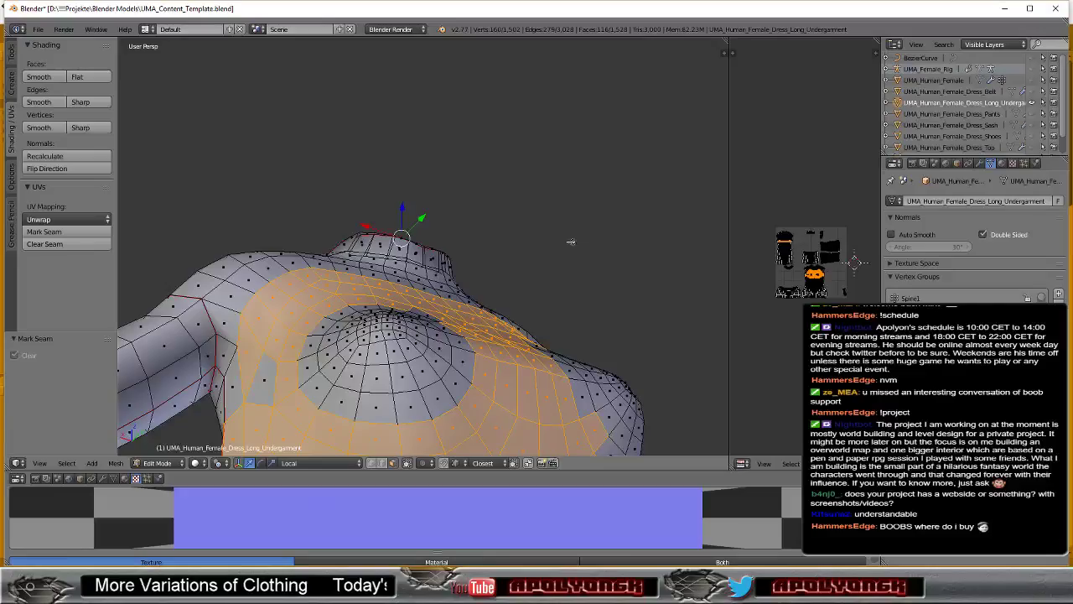
mouse_move(571, 243)
middle_down()
mouse_move(546, 276)
mouse_move(549, 263)
mouse_move(582, 261)
middle_up()
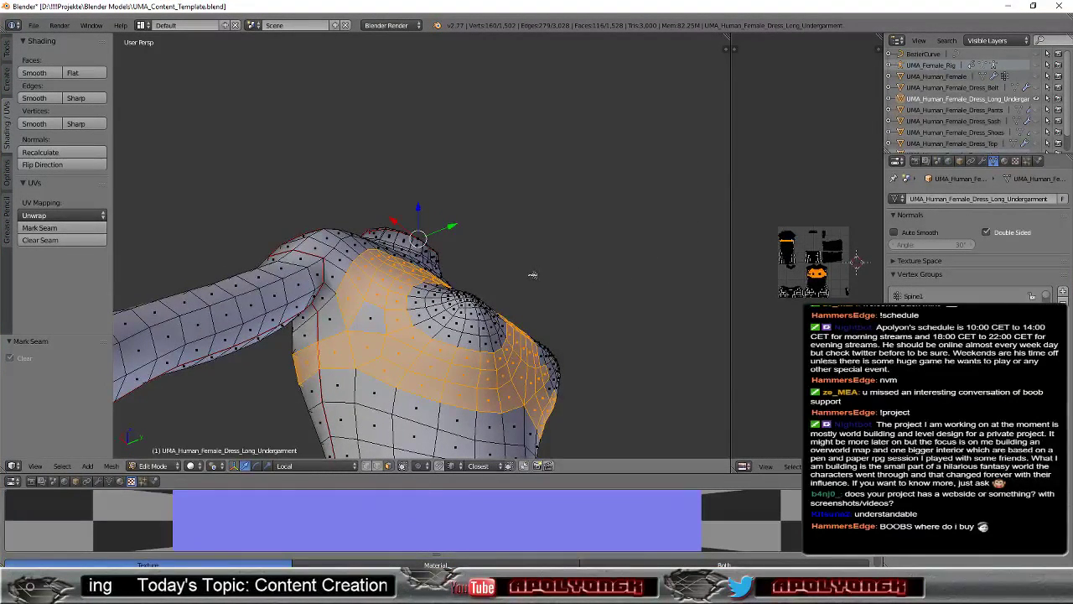
shift+right_click(375, 320)
shift+right_click(328, 323)
shift+right_click(309, 334)
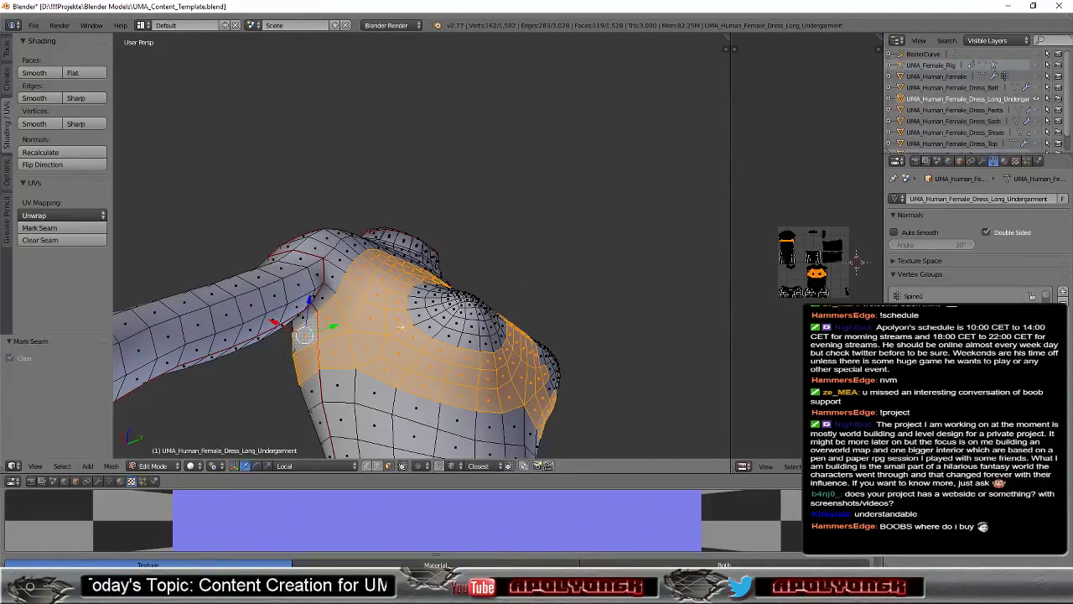
middle_drag(530, 261, 364, 345)
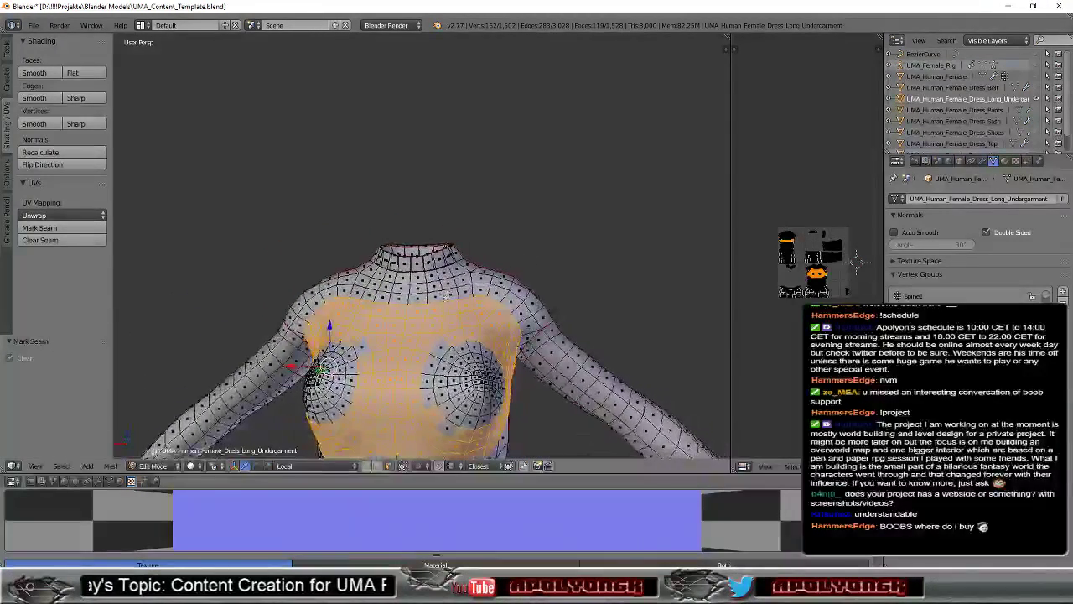
shift+right_click(364, 346)
- Extend the selection across the chest and along both arms to 307 faces
middle_drag(557, 310, 542, 291)
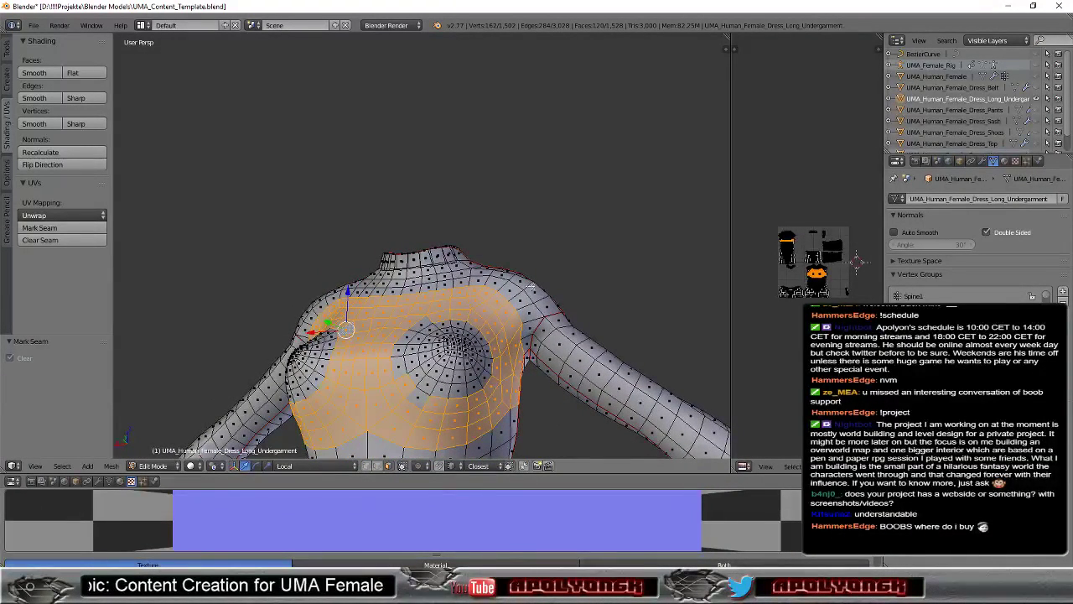
ctrl+right_click(399, 351)
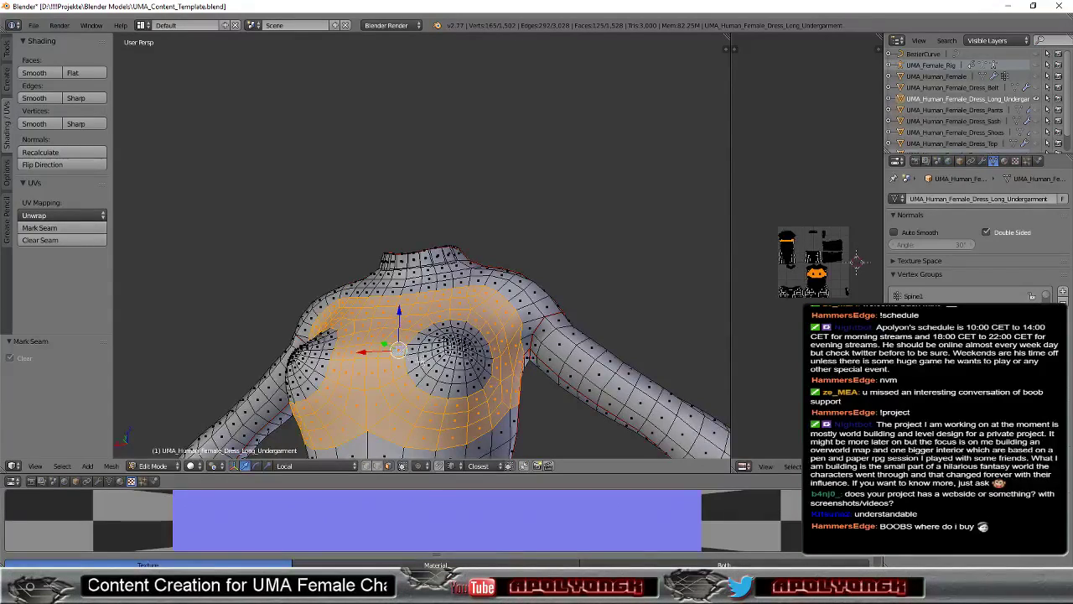
ctrl+right_click(411, 351)
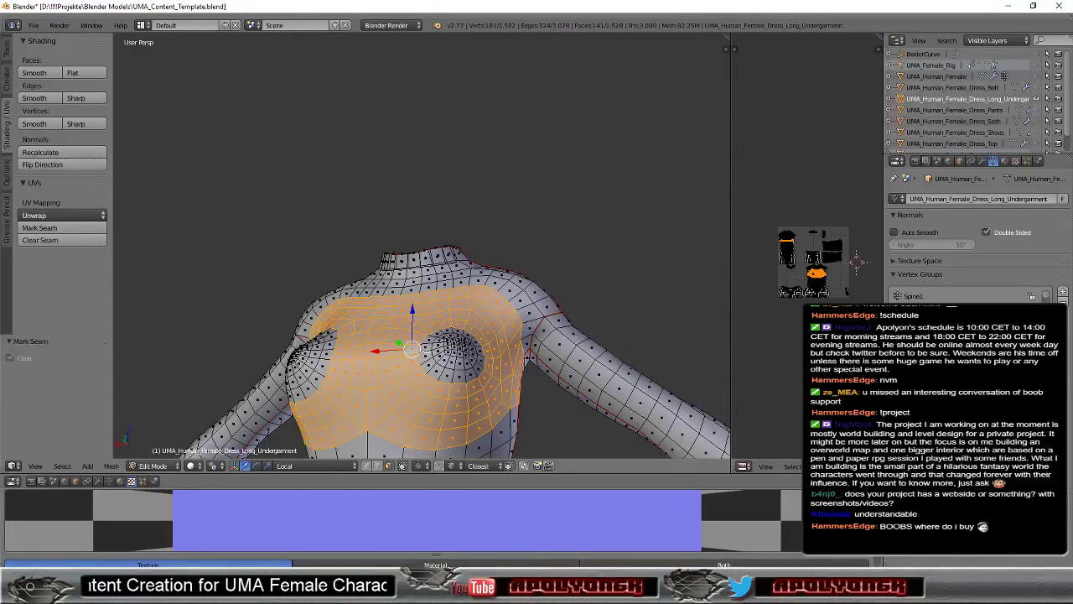
ctrl+right_click(438, 351)
ctrl+right_click(452, 345)
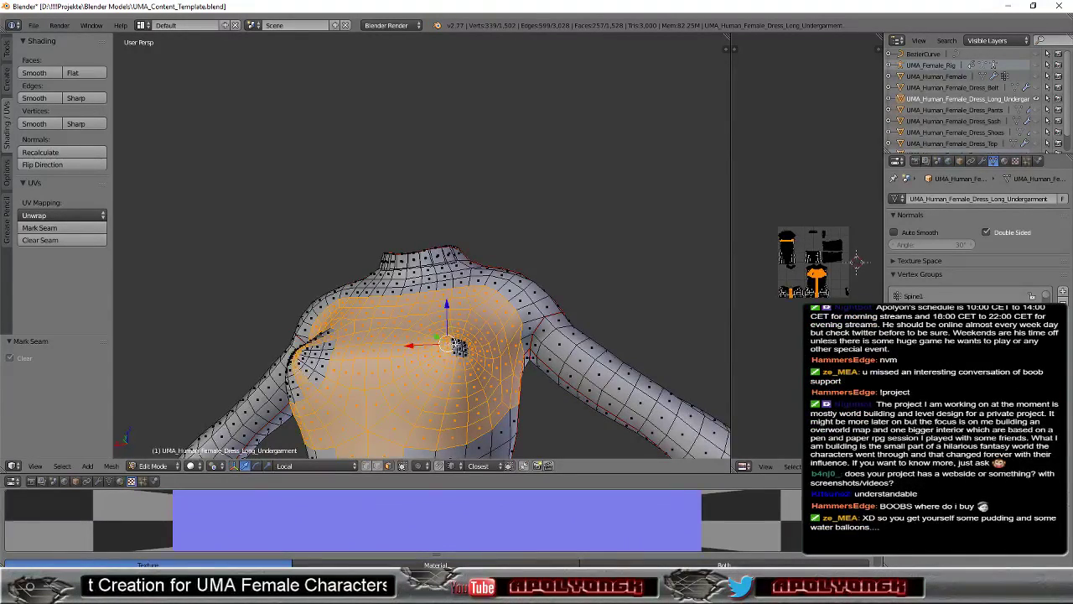
ctrl+right_click(455, 347)
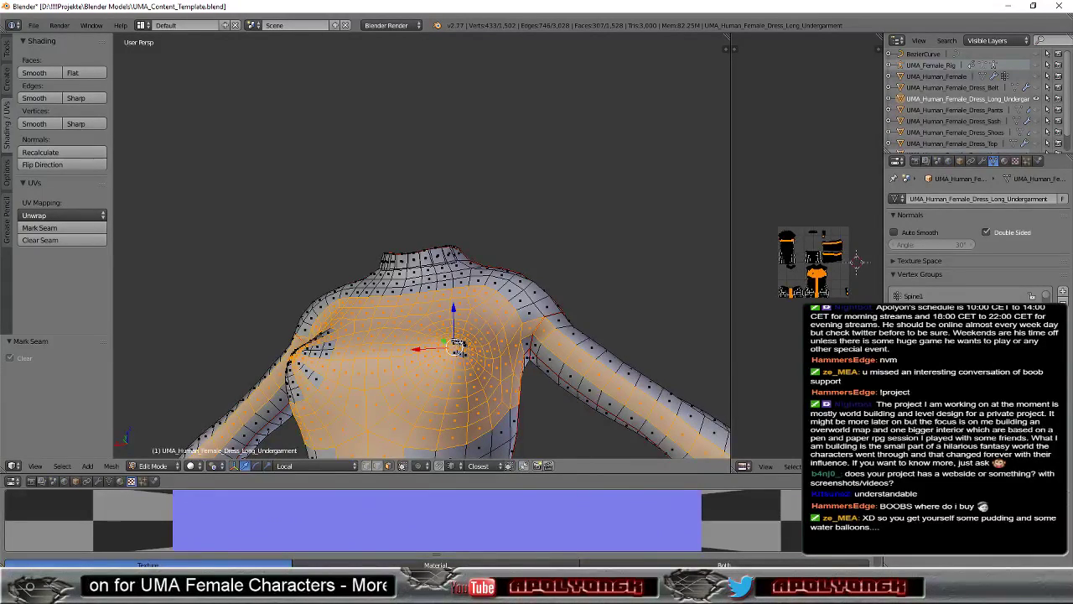
- Undo back to a 173-face selection over one breast cup and orbit to check
key(ctrl+z)
key(ctrl+z)
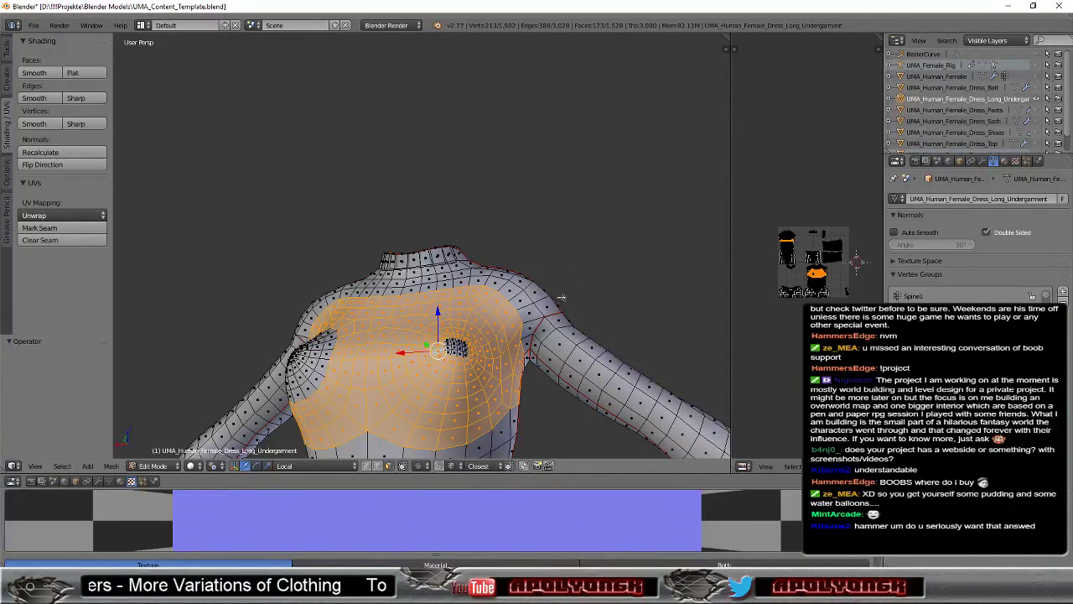
mouse_move(567, 272)
middle_down()
mouse_move(207, 247)
mouse_move(715, 253)
mouse_move(155, 236)
mouse_move(540, 297)
mouse_move(521, 269)
middle_up()
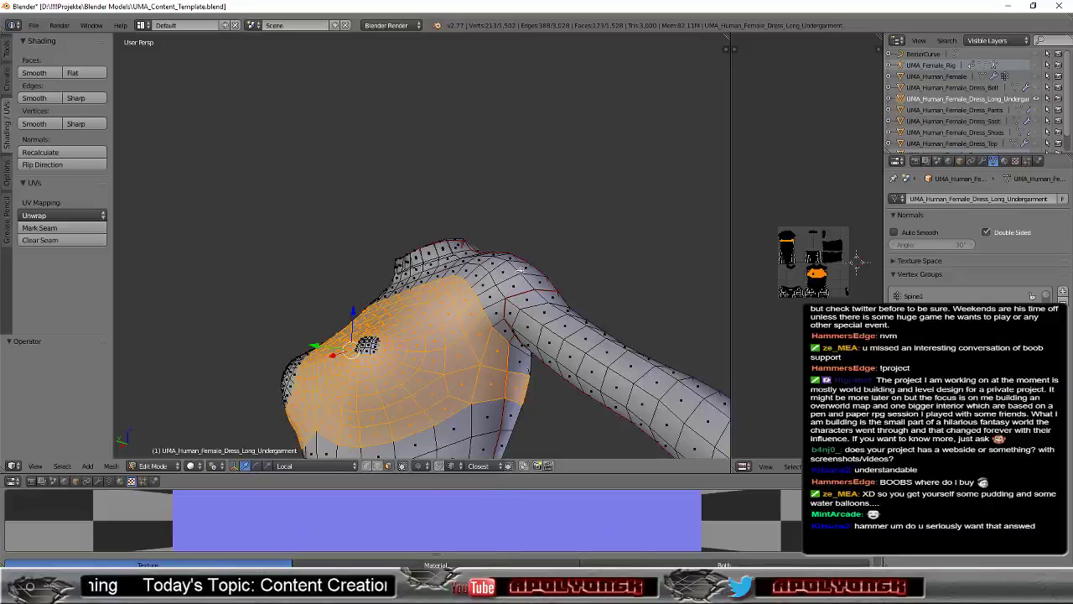
- Circle-select the remaining chest vertices, growing the selection to 185 faces around the cup
click(498, 353)
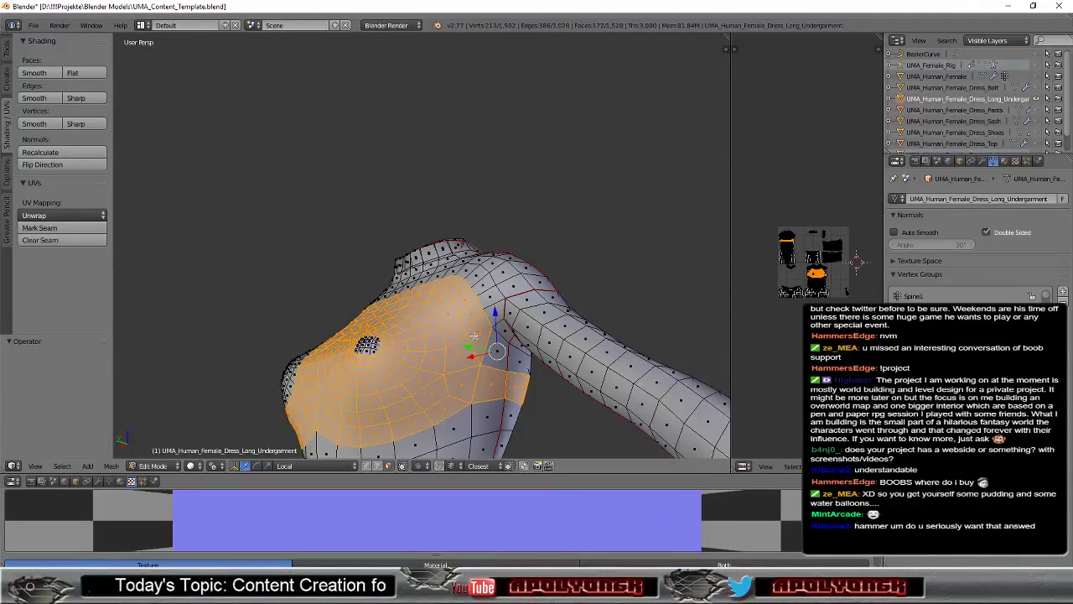
click(464, 295)
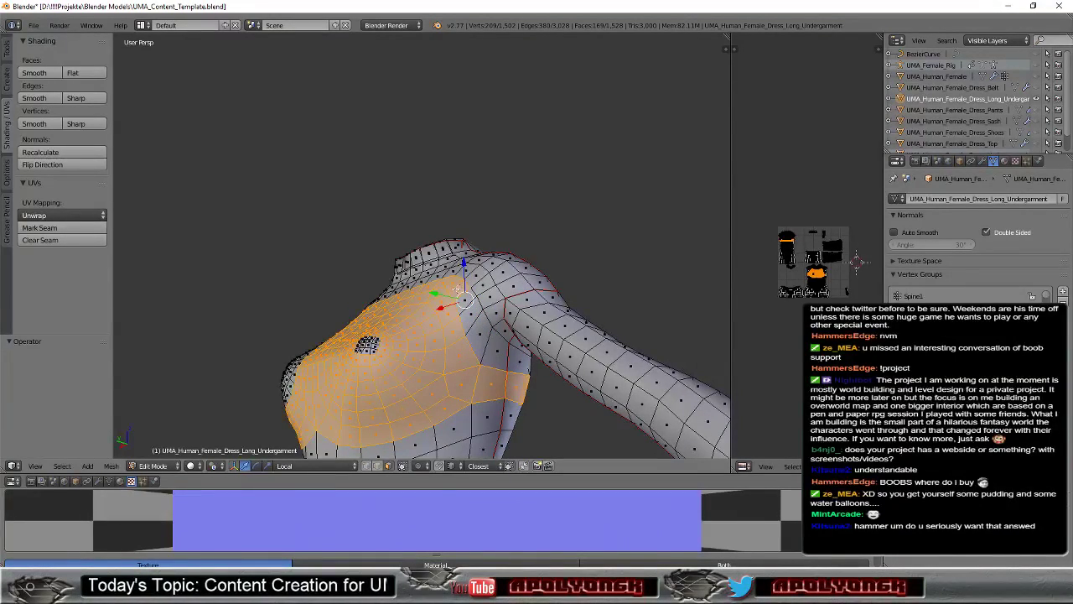
middle_drag(464, 295, 402, 295)
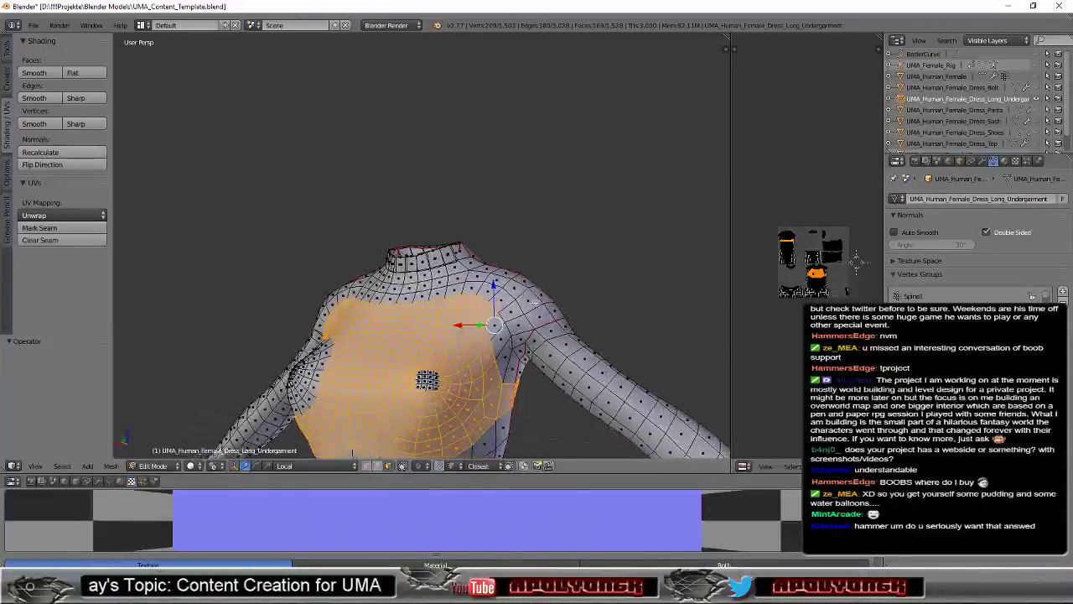
click(434, 372)
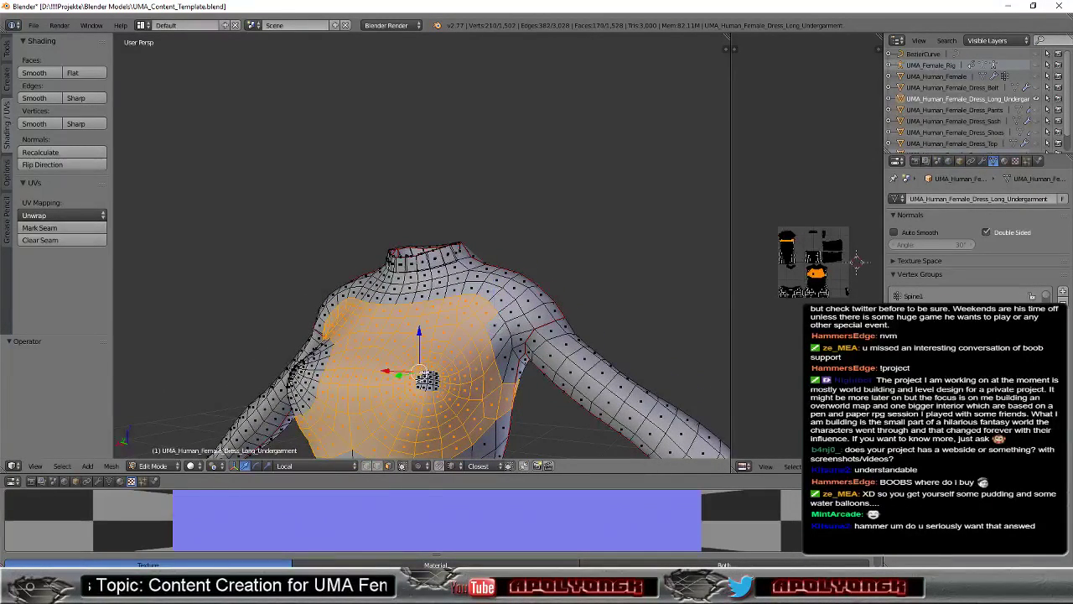
mouse_move(436, 373)
mouse_down()
mouse_move(426, 384)
mouse_move(406, 367)
mouse_up()
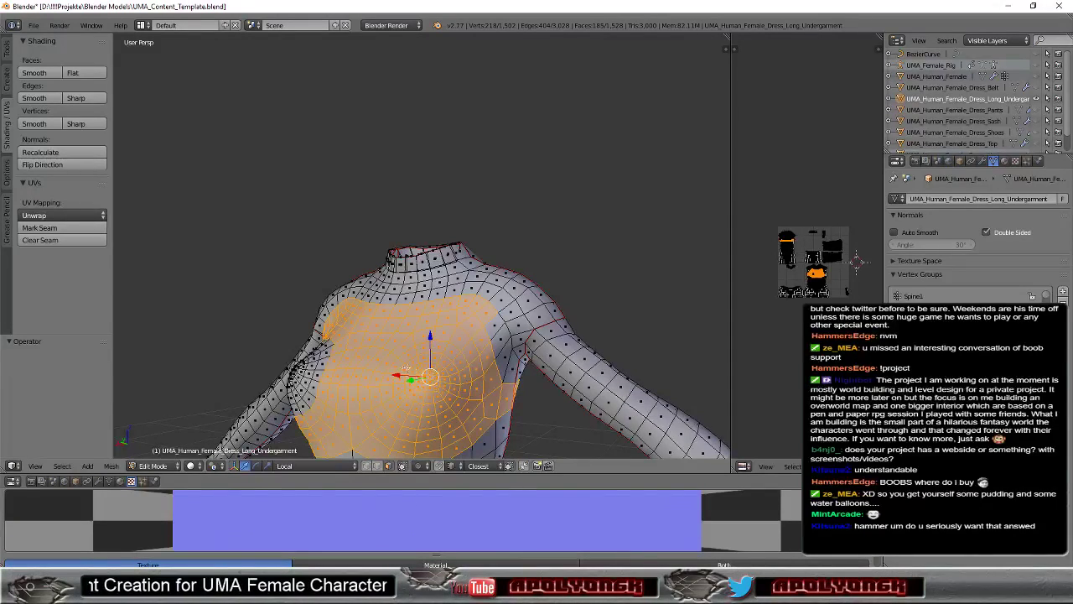
middle_drag(406, 368, 486, 344)
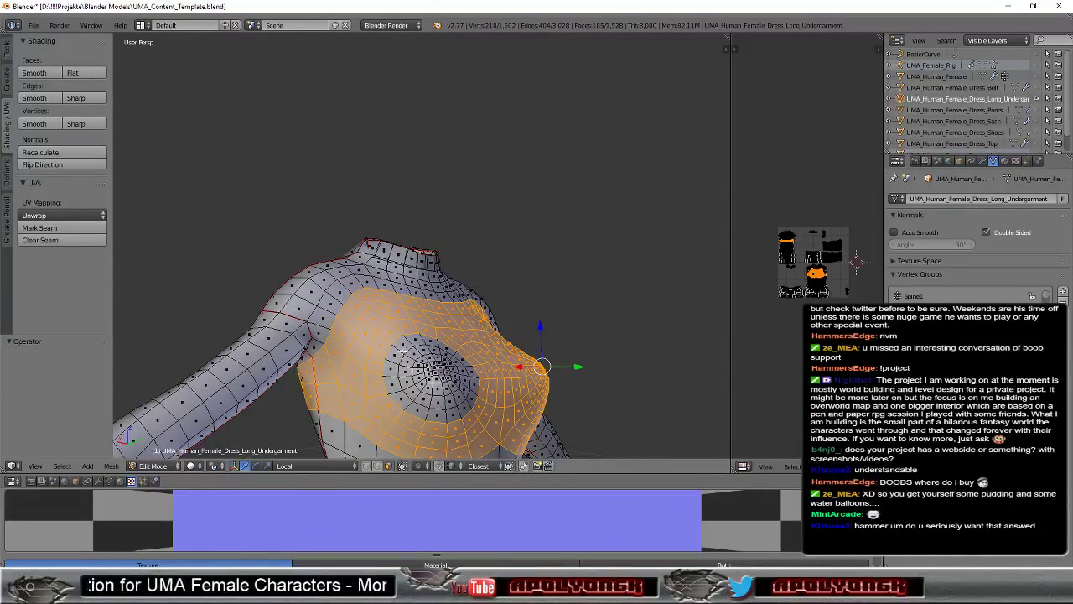
- Grow the undergarment's face selection by two rings and add the central chest faces
key(ctrl+KP_Add)
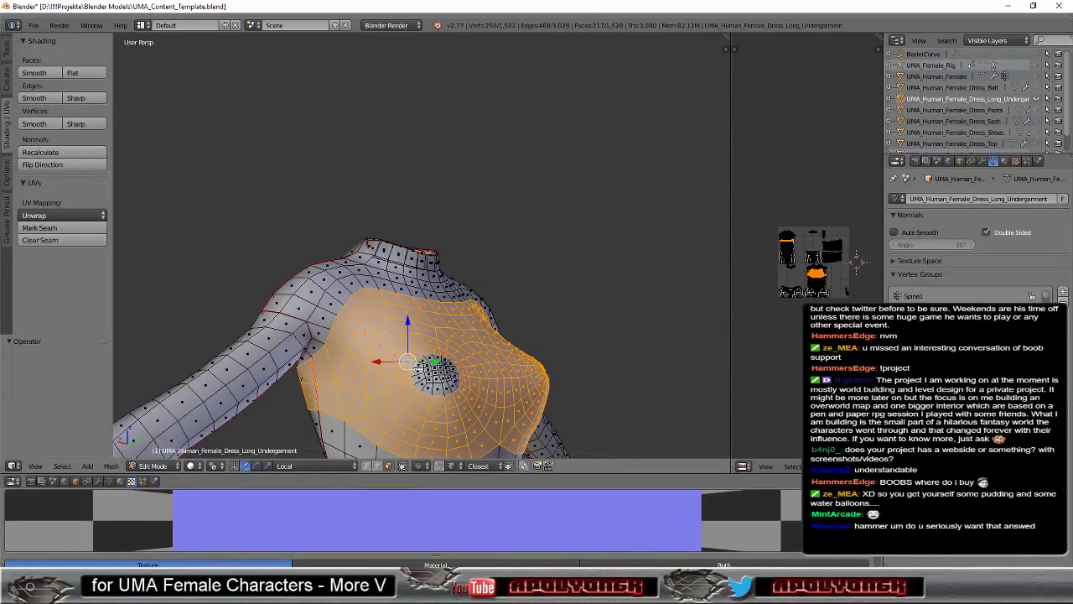
key(ctrl+KP_Add)
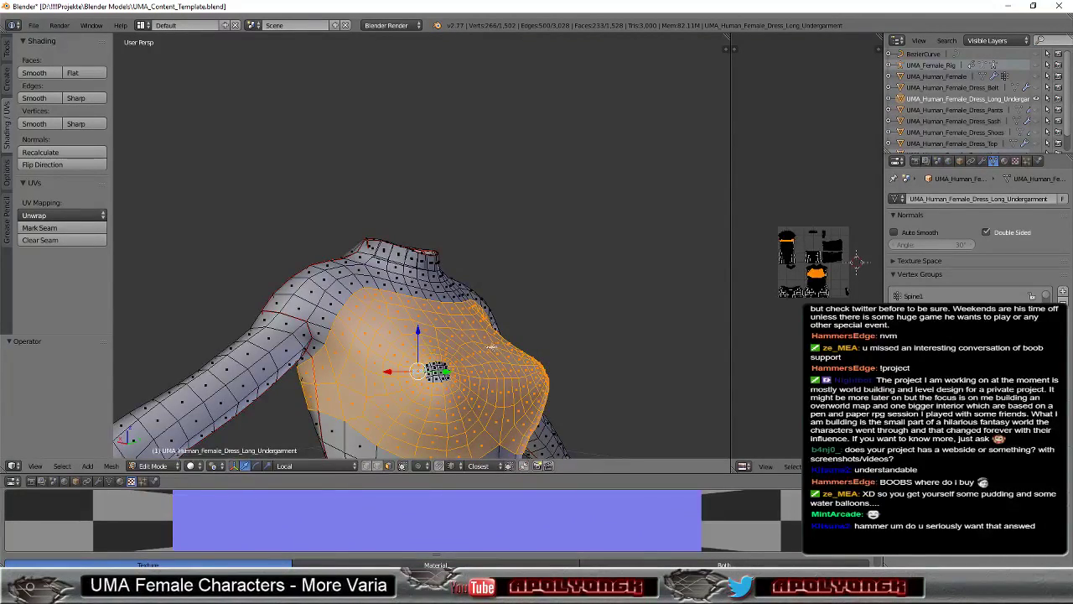
shift+click(436, 373)
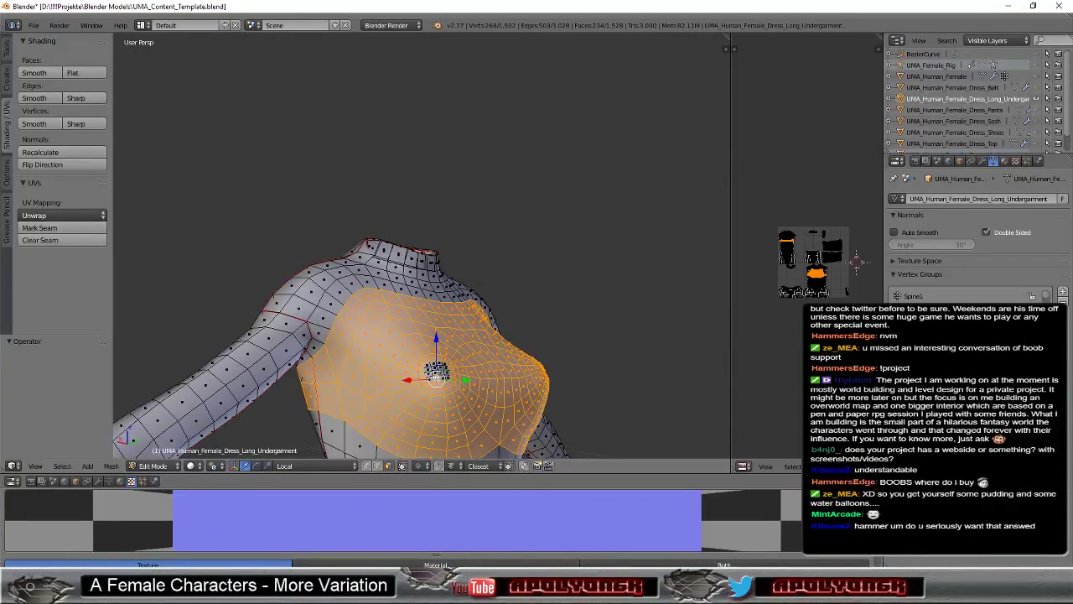
shift+click(438, 372)
shift+click(440, 371)
shift+click(443, 371)
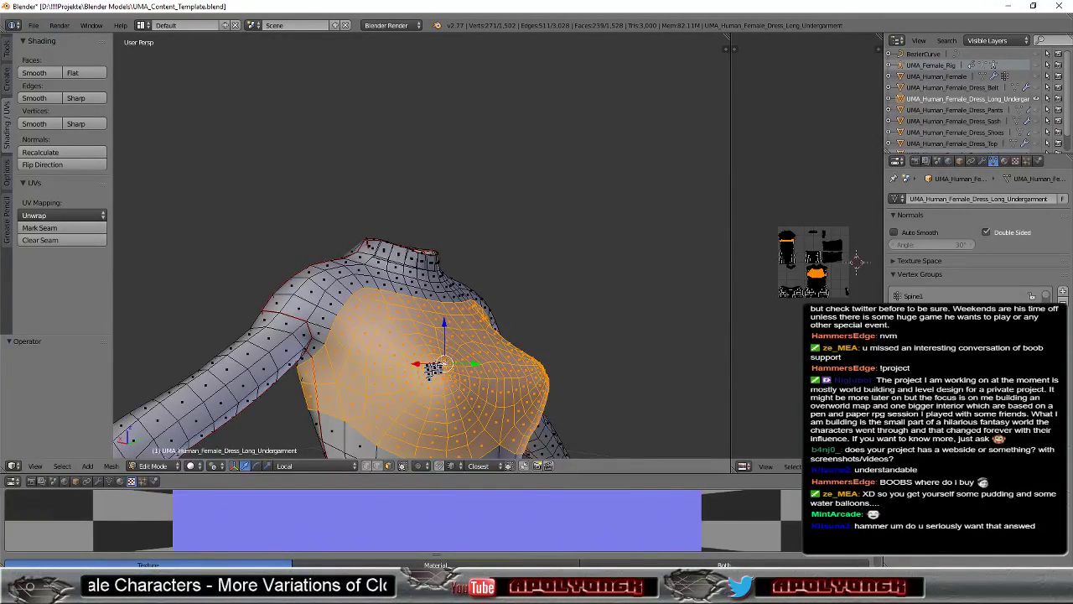
- Add faces on both sides, edges and below the chest, reaching 249 of 1,528 faces
shift+click(432, 369)
shift+click(431, 370)
shift+click(432, 370)
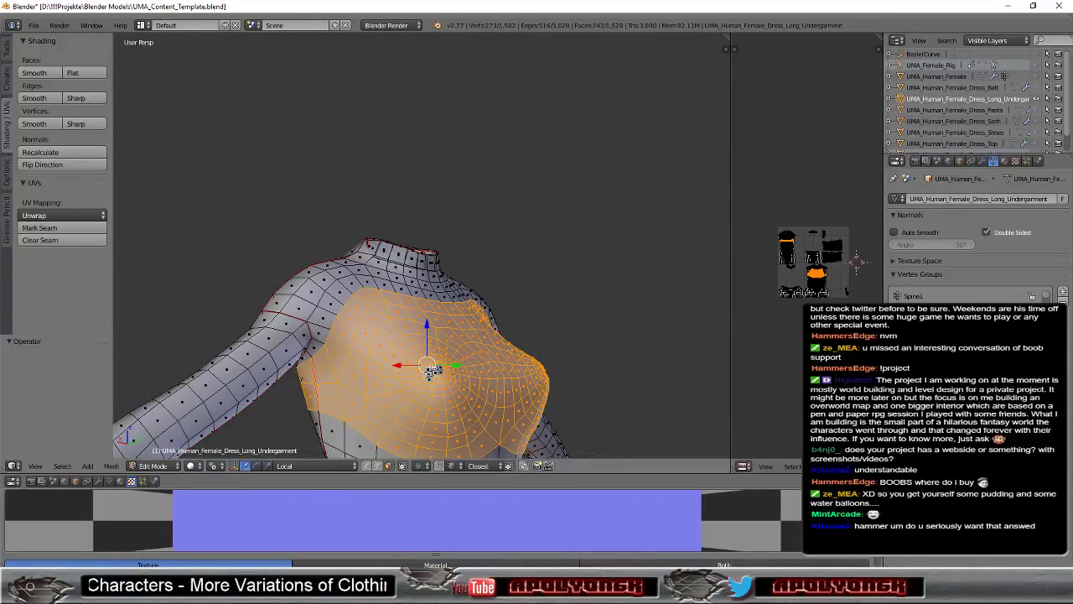
shift+click(431, 371)
shift+click(430, 373)
shift+click(429, 373)
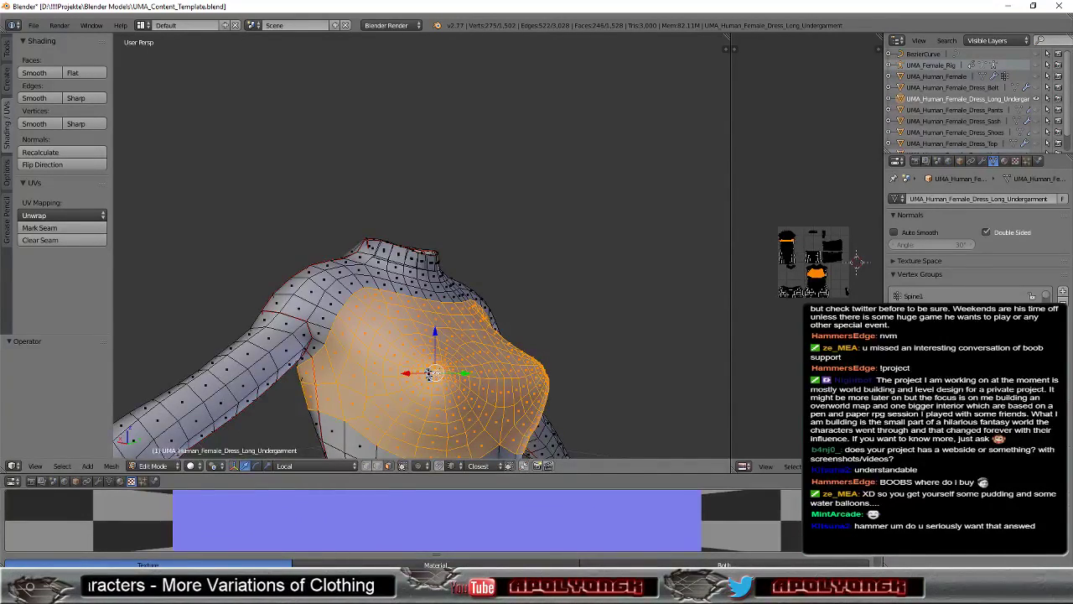
shift+click(427, 370)
shift+click(429, 377)
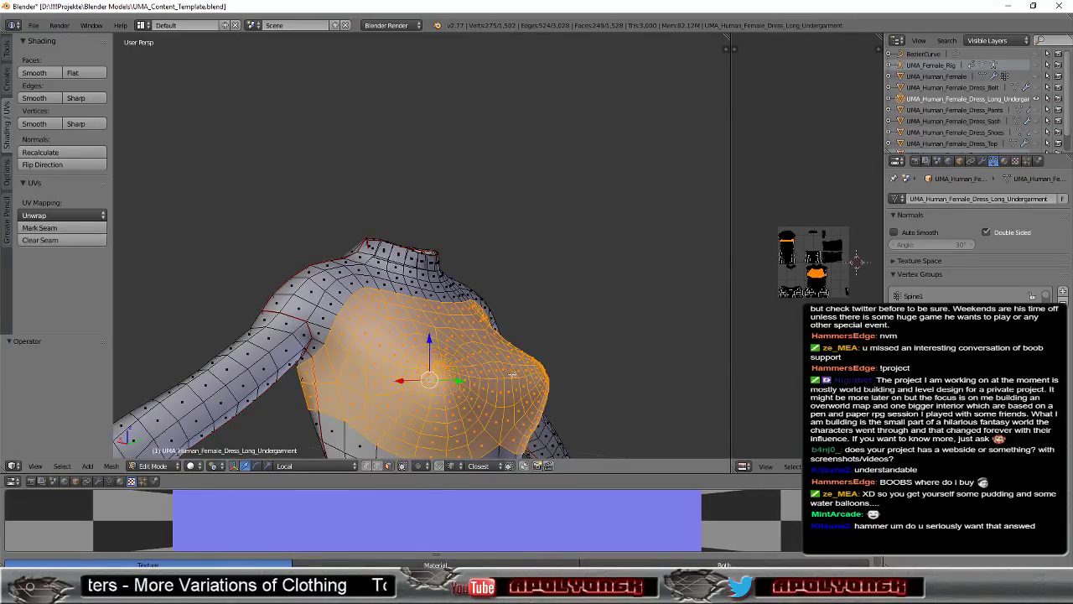
mouse_move(584, 323)
middle_down()
mouse_move(232, 308)
mouse_move(429, 319)
mouse_move(513, 339)
mouse_move(188, 286)
middle_up()
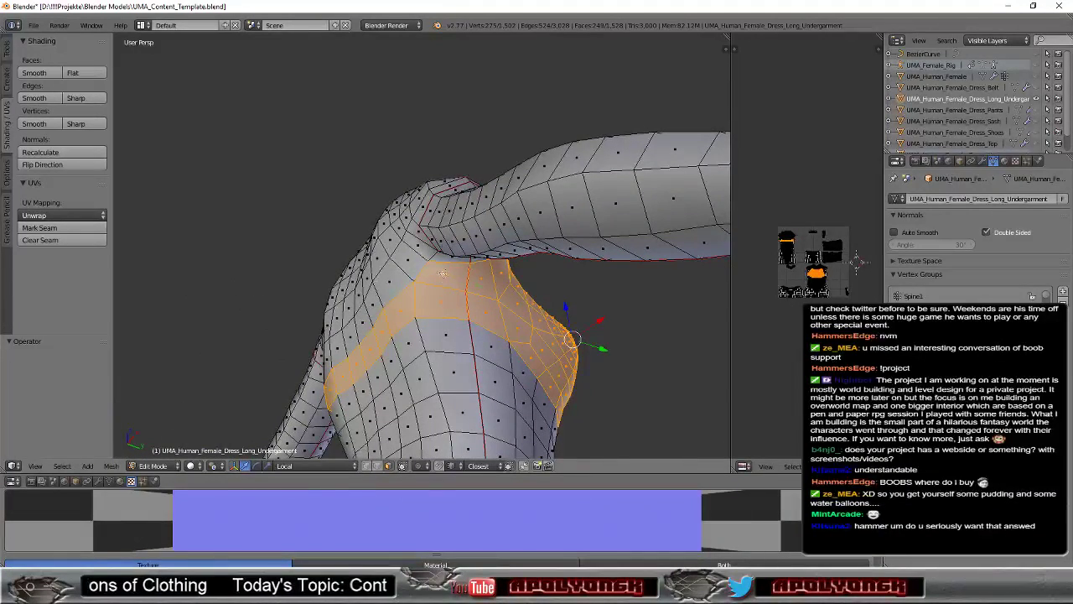
middle_drag(517, 278, 434, 308)
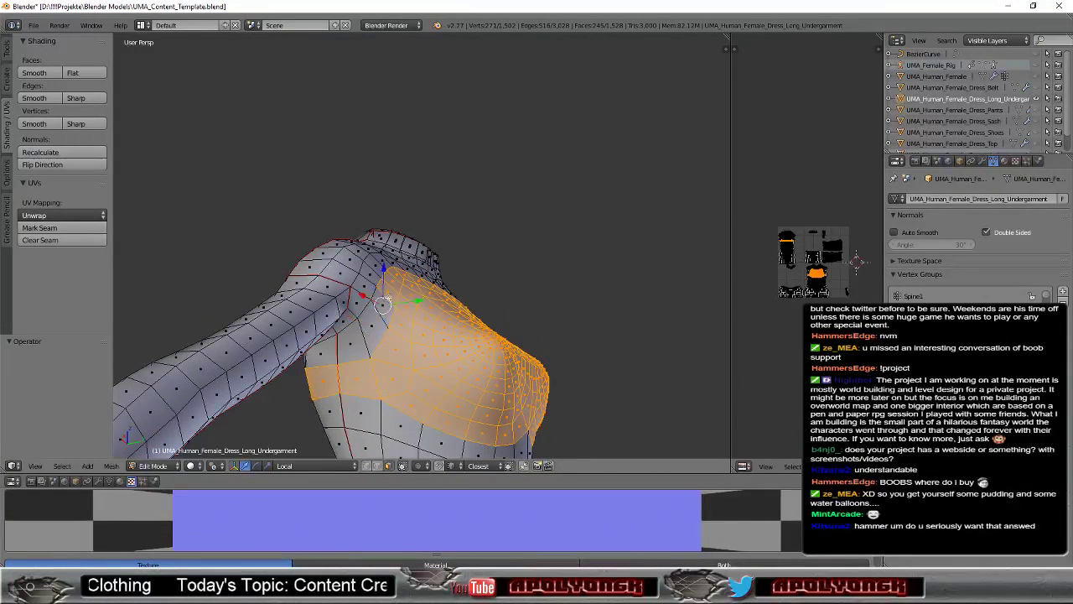
middle_drag(497, 269, 406, 308)
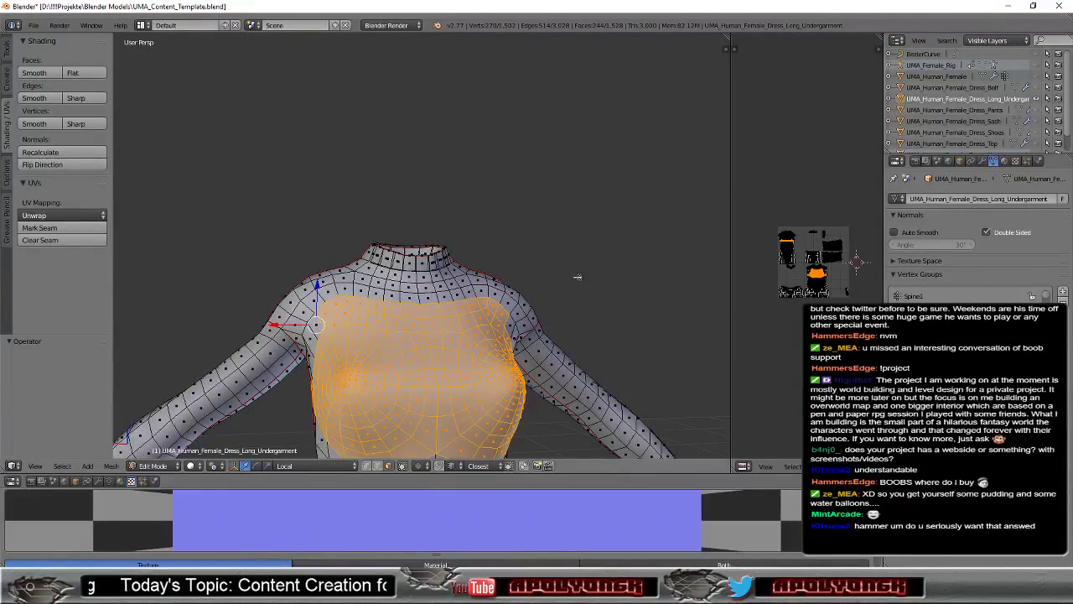
mouse_move(578, 277)
middle_down()
mouse_move(255, 254)
mouse_move(520, 292)
mouse_move(551, 242)
middle_up()
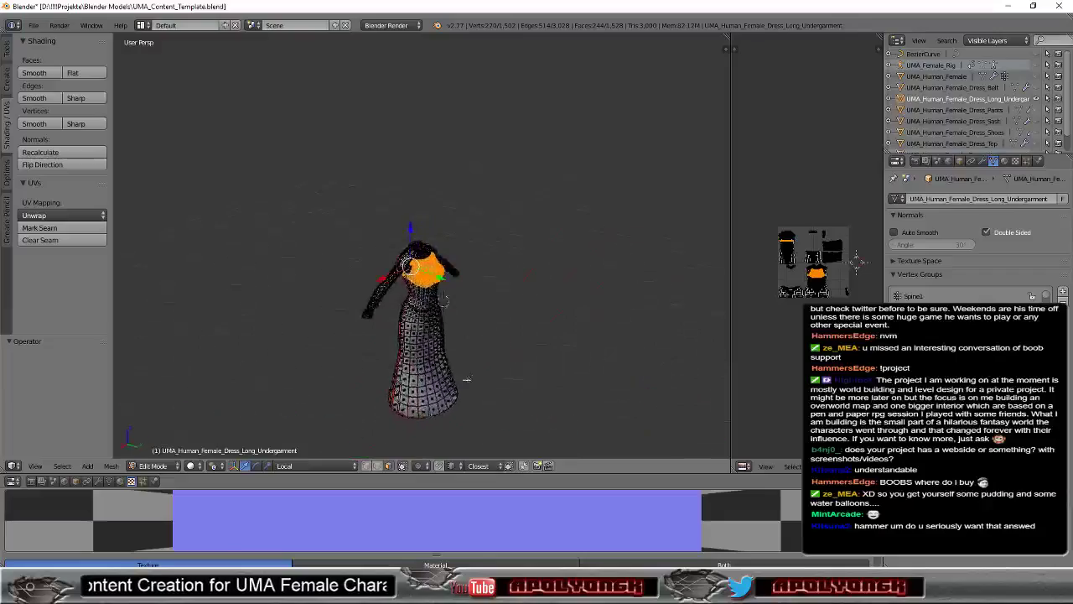
- Orbit and zoom the viewport to inspect the torso, neck and shoulder from above and behind
mouse_move(504, 414)
middle_down()
mouse_move(517, 440)
mouse_move(595, 216)
mouse_move(498, 233)
mouse_move(635, 222)
mouse_move(512, 435)
middle_up()
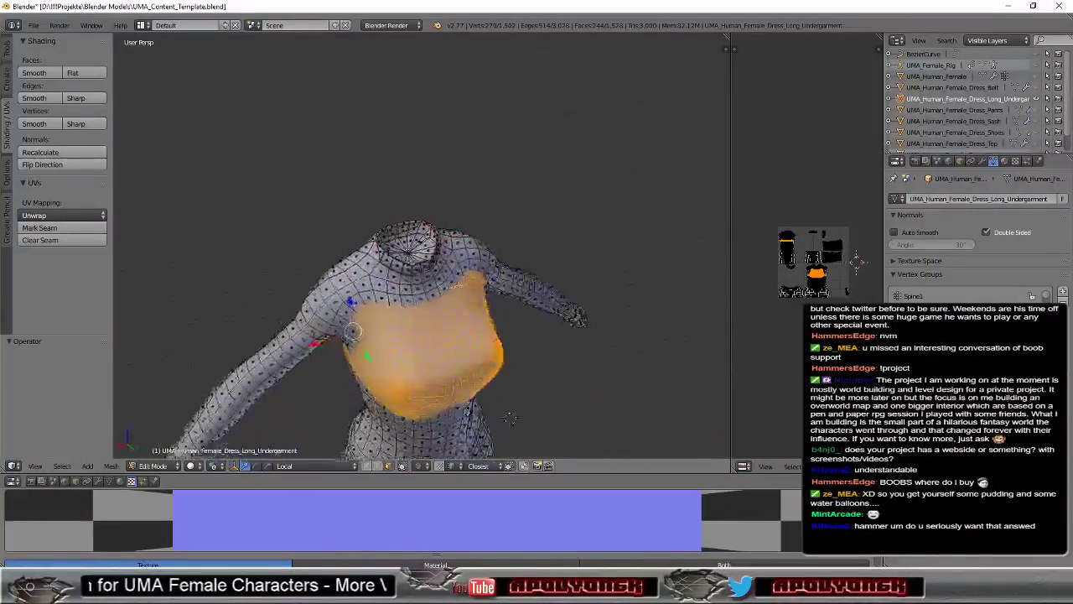
scroll(512, 435, up, 3)
middle_drag(512, 435, 512, 385)
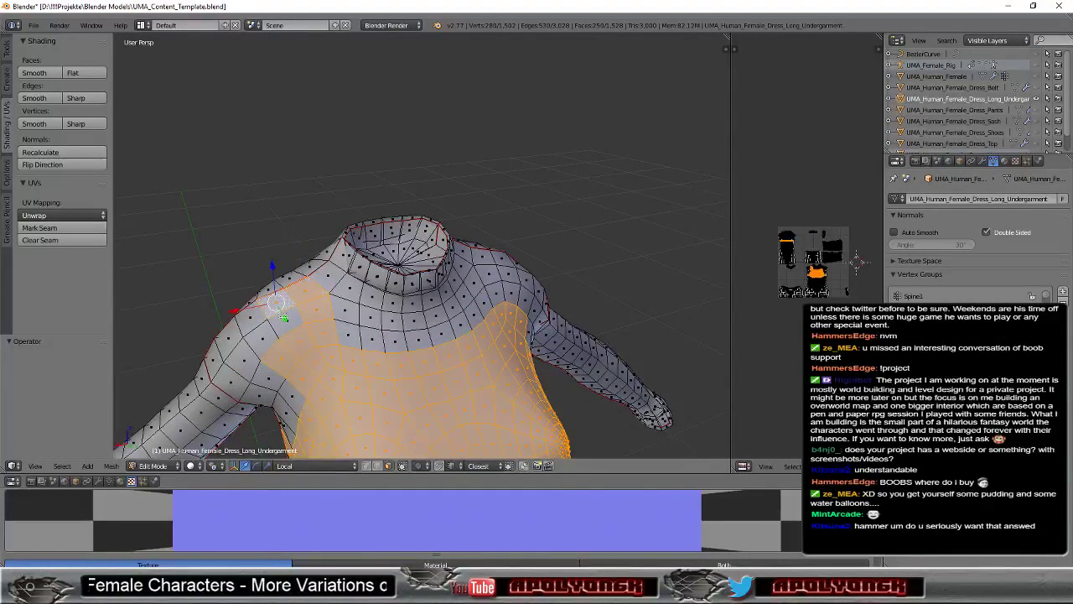
middle_drag(369, 314, 483, 311)
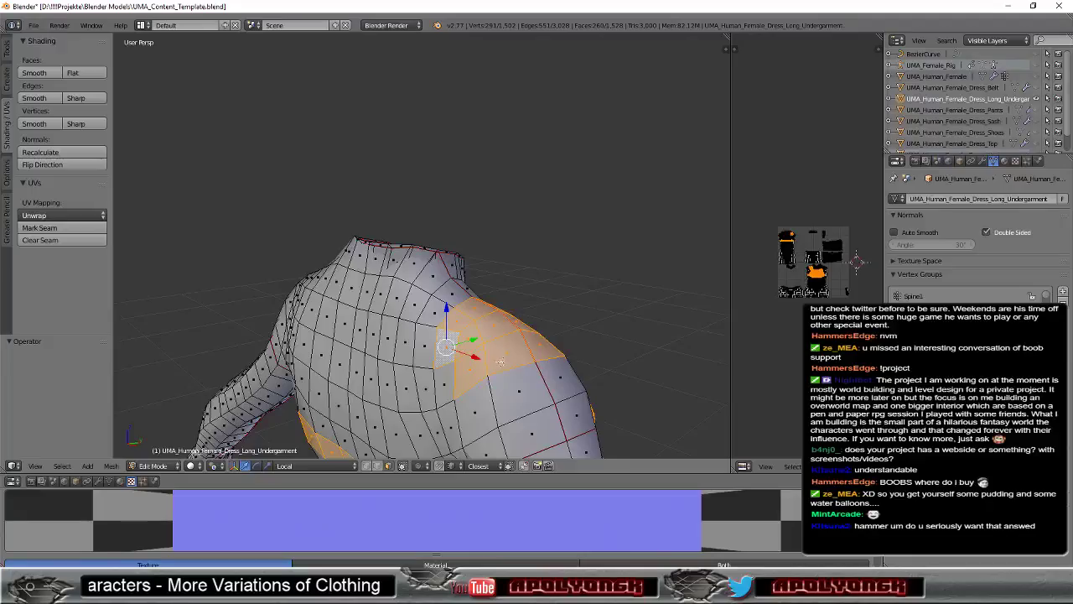
mouse_move(501, 363)
middle_down()
mouse_move(543, 400)
mouse_move(487, 427)
mouse_move(530, 326)
mouse_move(536, 349)
mouse_move(525, 329)
middle_up()
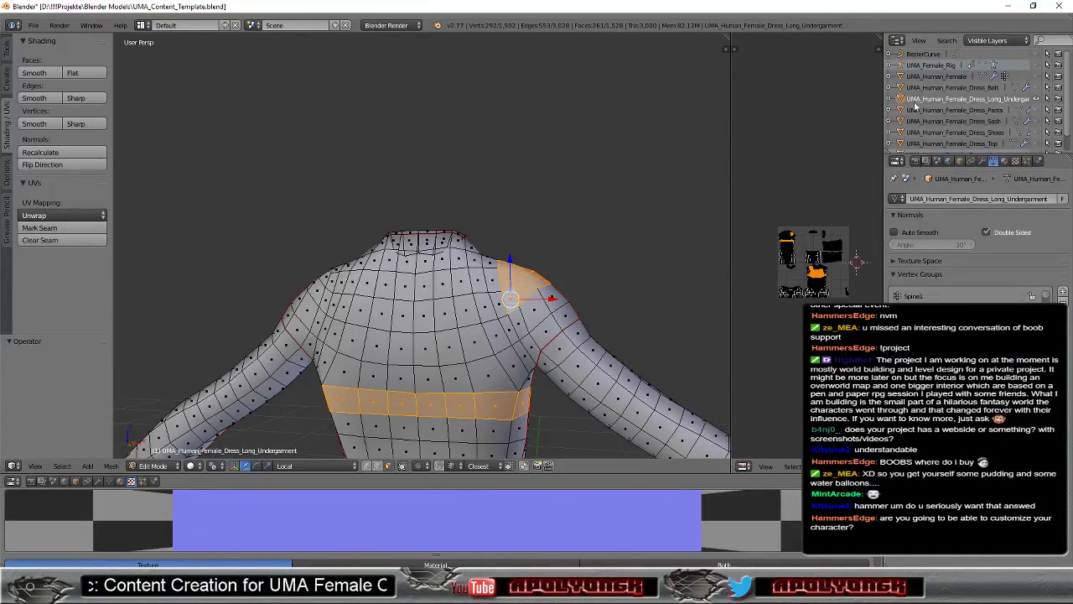
- In Unity, try maxing the upper body Muscle slider, then undo it back to 0.5
key(alt+Tab)
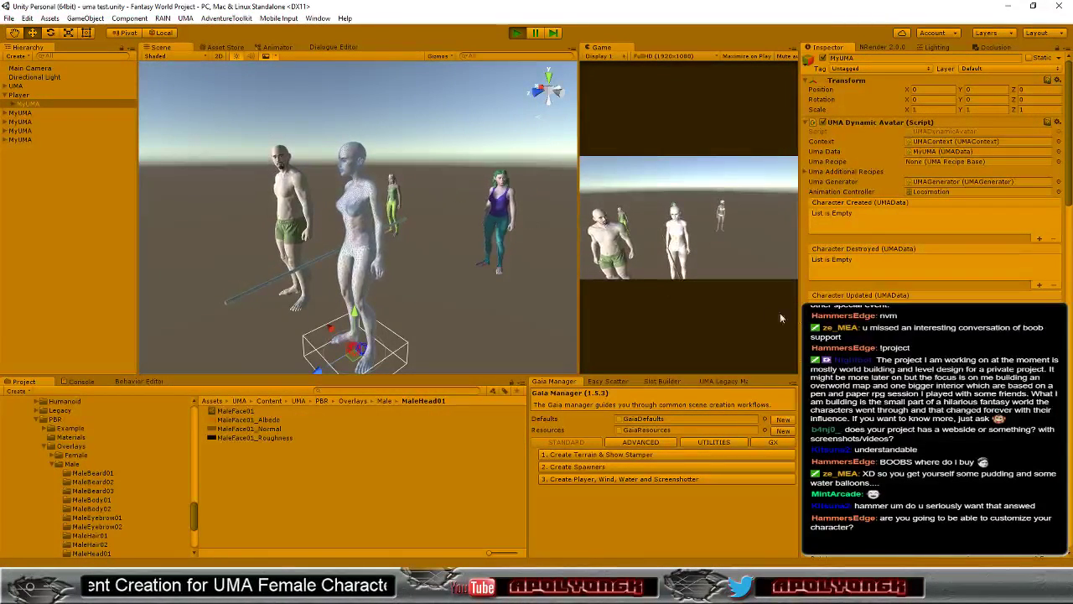
scroll(977, 220, down, 5)
scroll(964, 206, down, 5)
scroll(961, 194, down, 5)
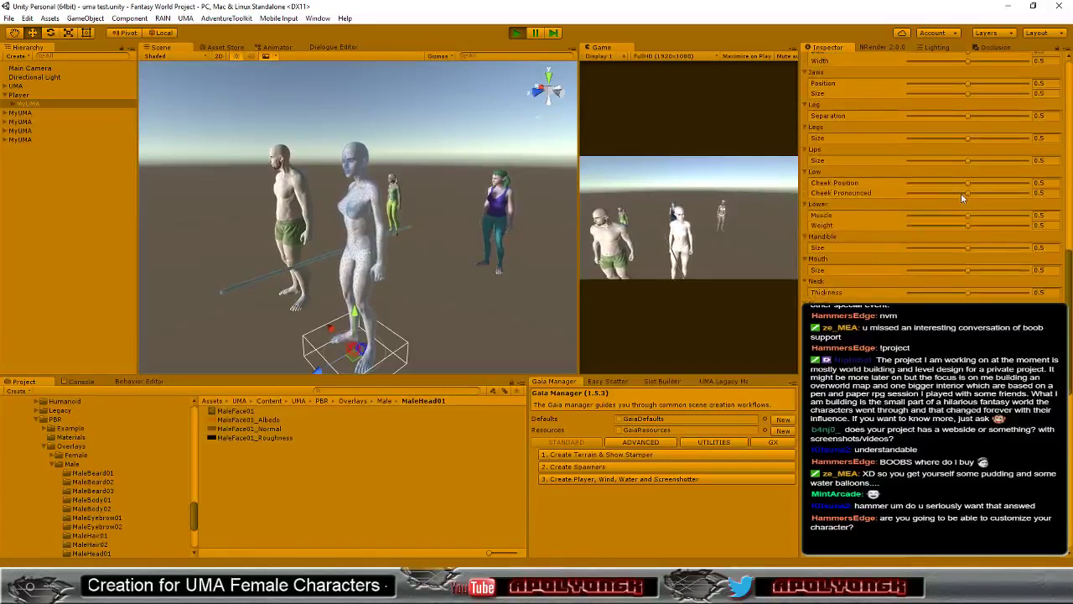
scroll(952, 196, down, 5)
scroll(940, 188, up, 3)
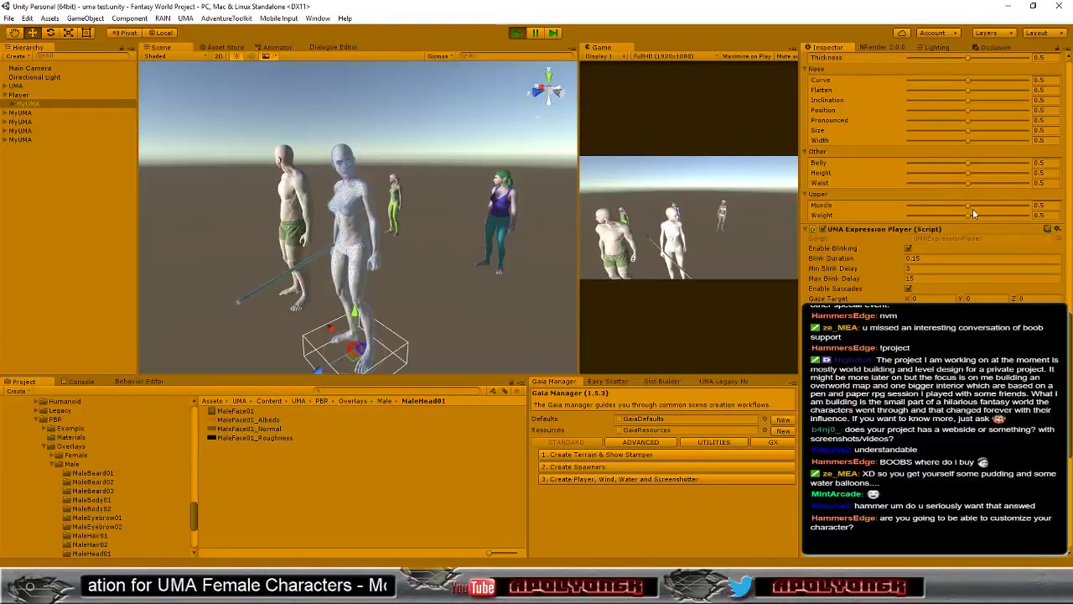
drag(969, 206, 1028, 206)
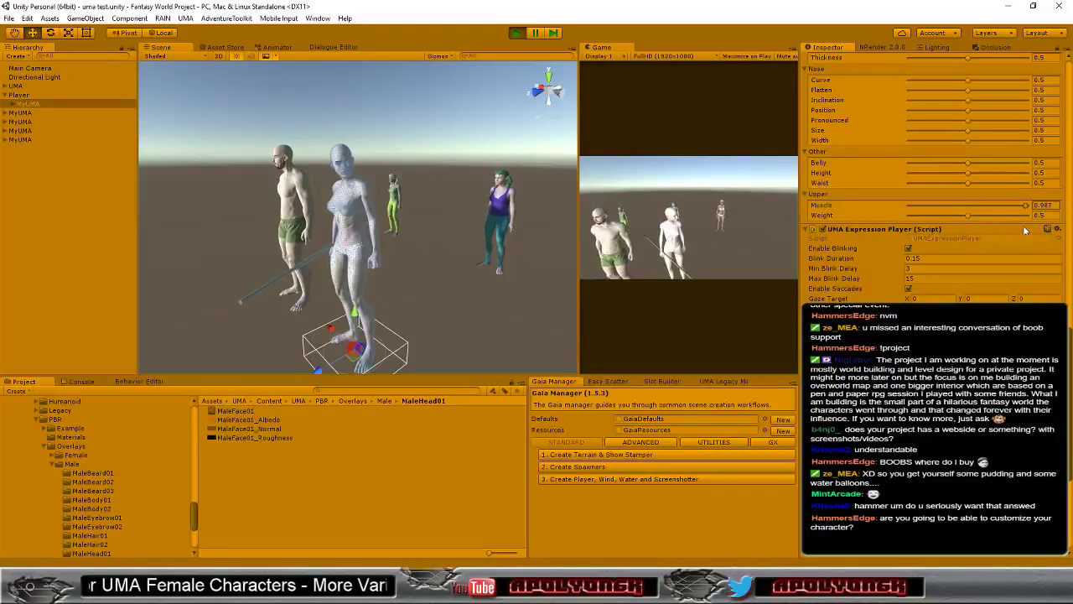
key(ctrl+z)
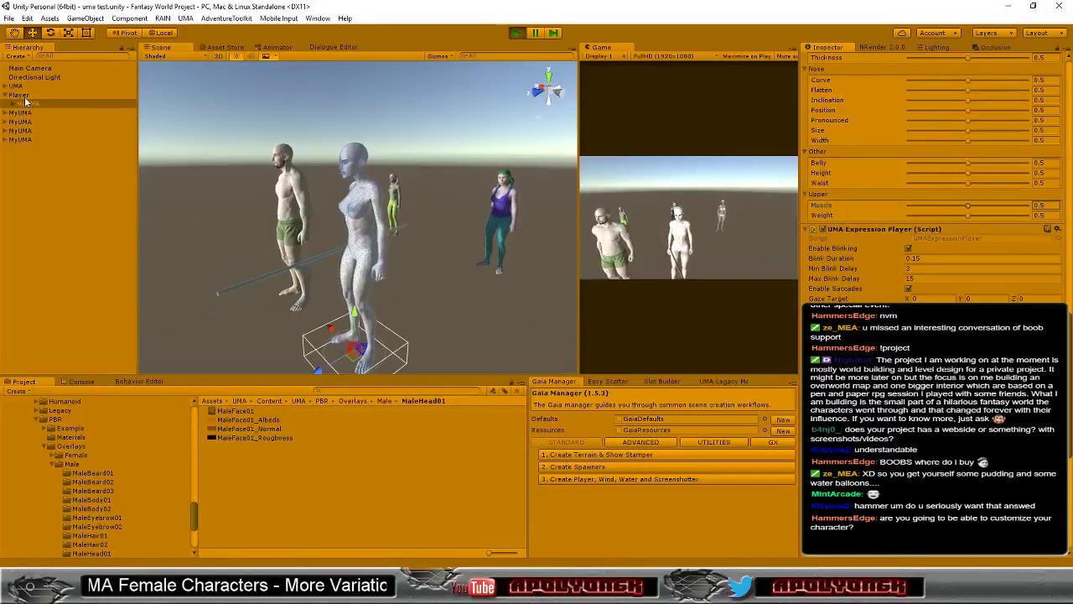
- Select Player and set its UMA Maker Body Mass to 1
click(23, 95)
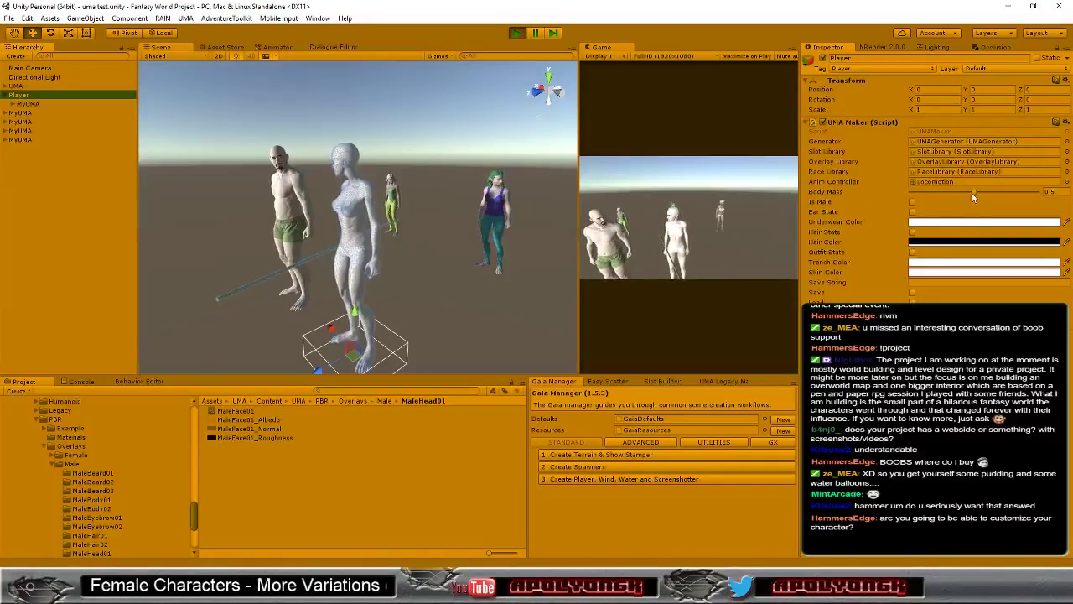
drag(975, 191, 1051, 198)
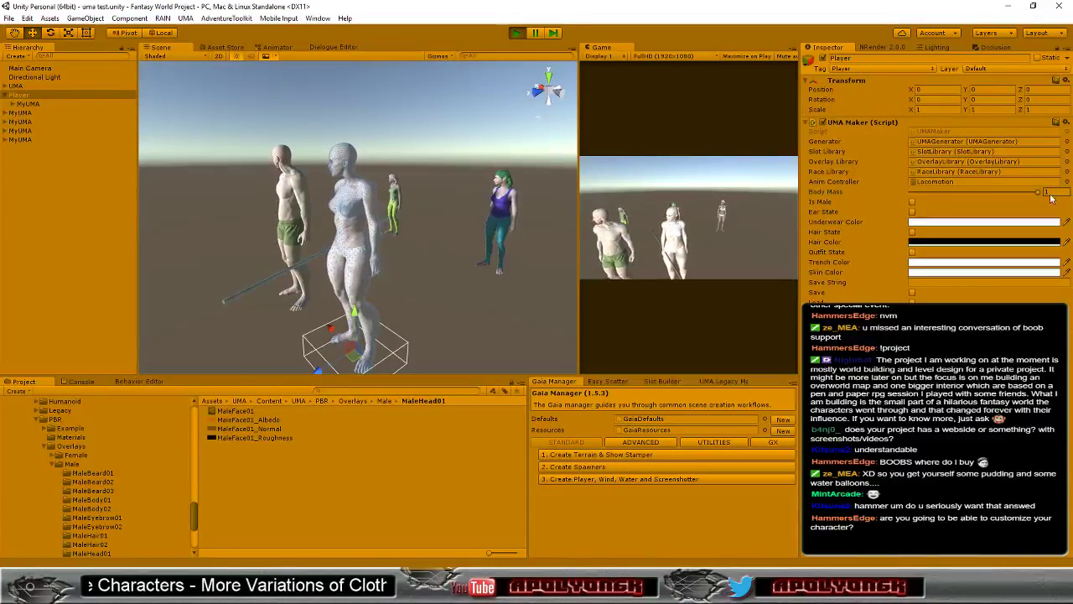
mouse_move(1051, 197)
mouse_down()
mouse_move(1046, 215)
mouse_move(839, 214)
mouse_up()
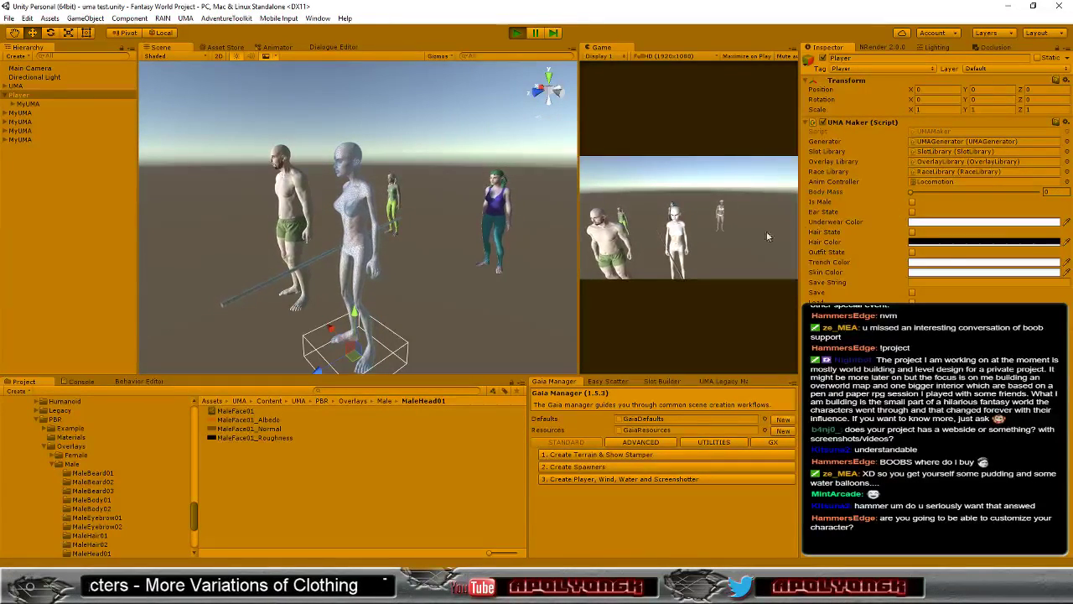
scroll(406, 249, up, 3)
scroll(412, 263, up, 3)
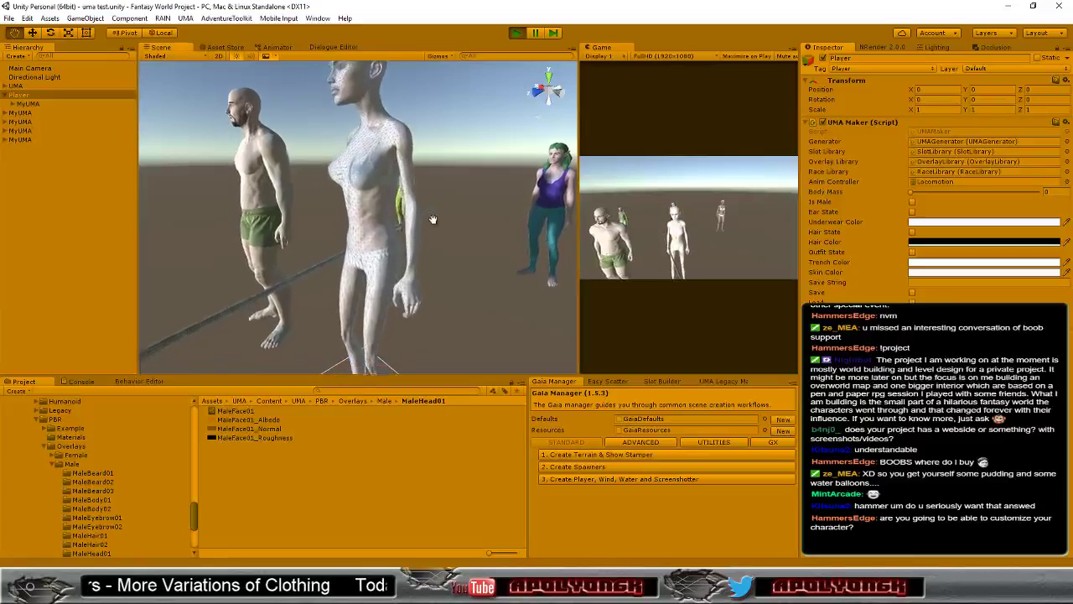
mouse_move(433, 220)
middle_down()
mouse_move(471, 181)
mouse_move(440, 213)
middle_up()
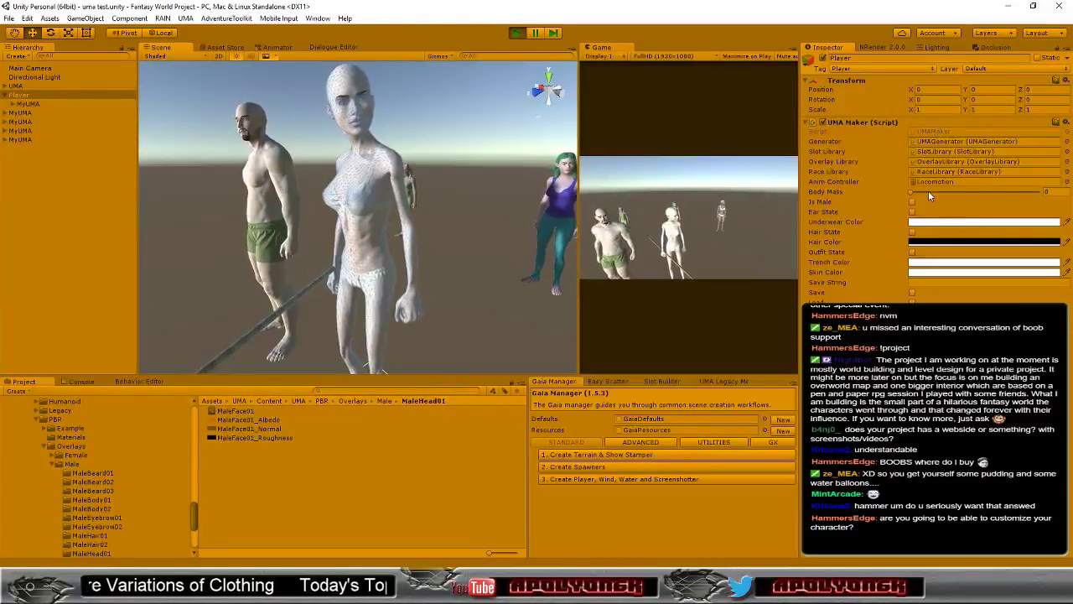
drag(910, 192, 1069, 198)
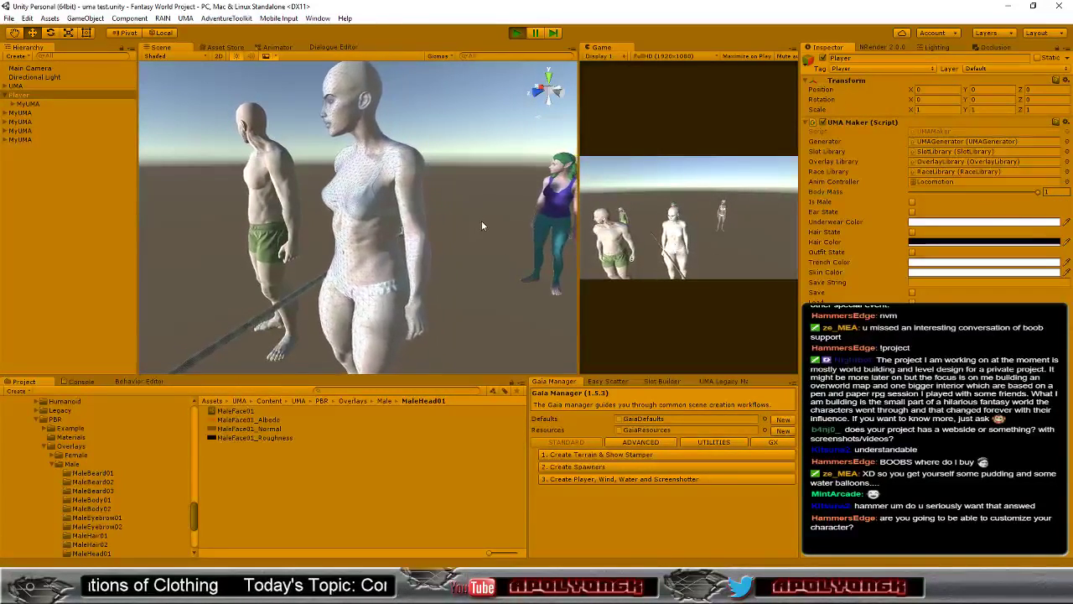
scroll(463, 230, down, 3)
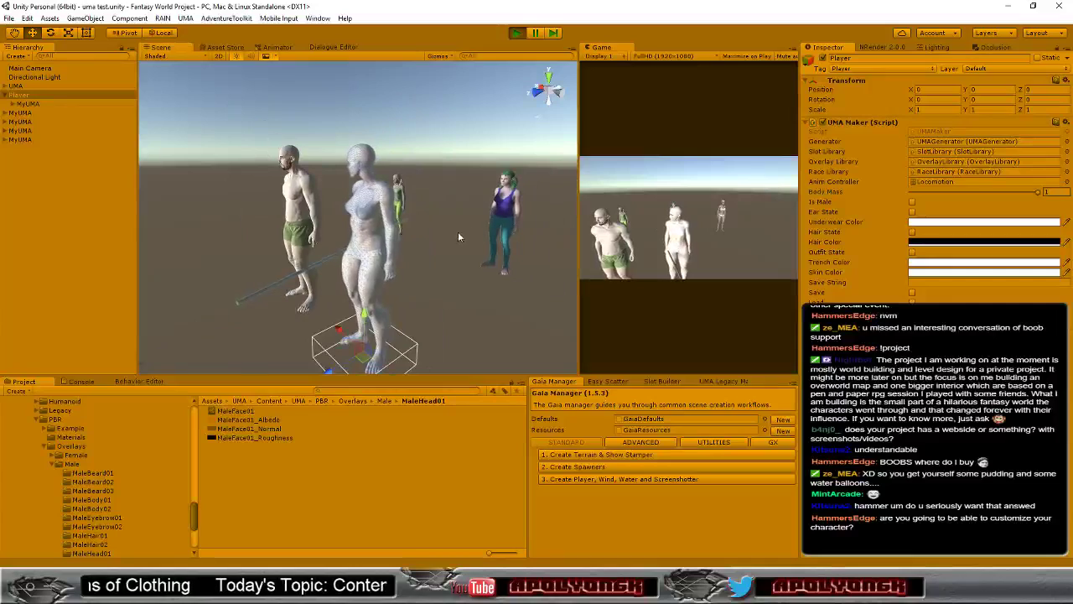
scroll(454, 239, up, 5)
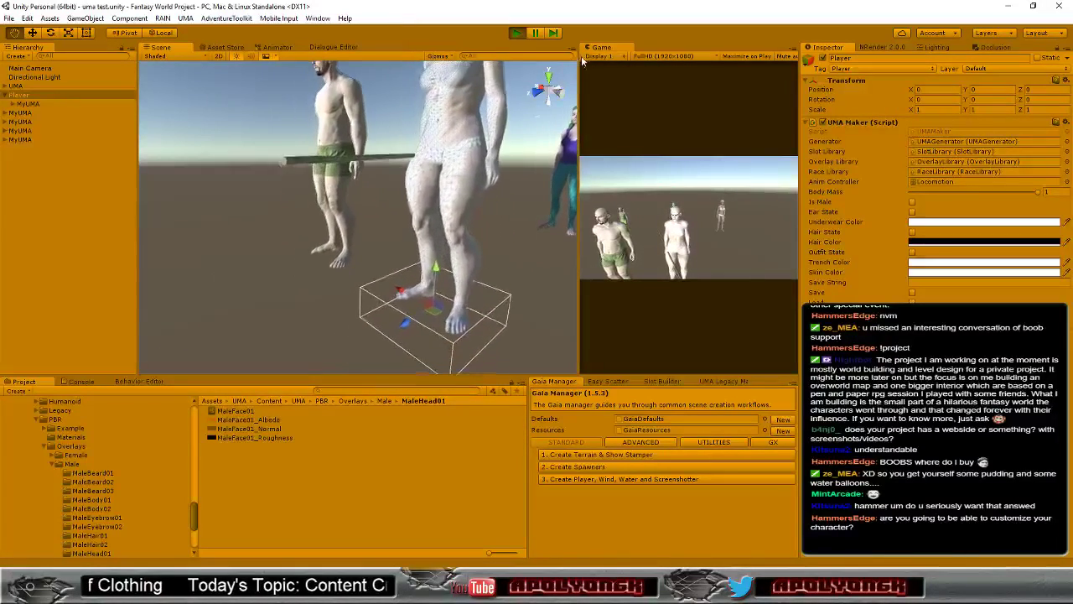
scroll(501, 181, down, 3)
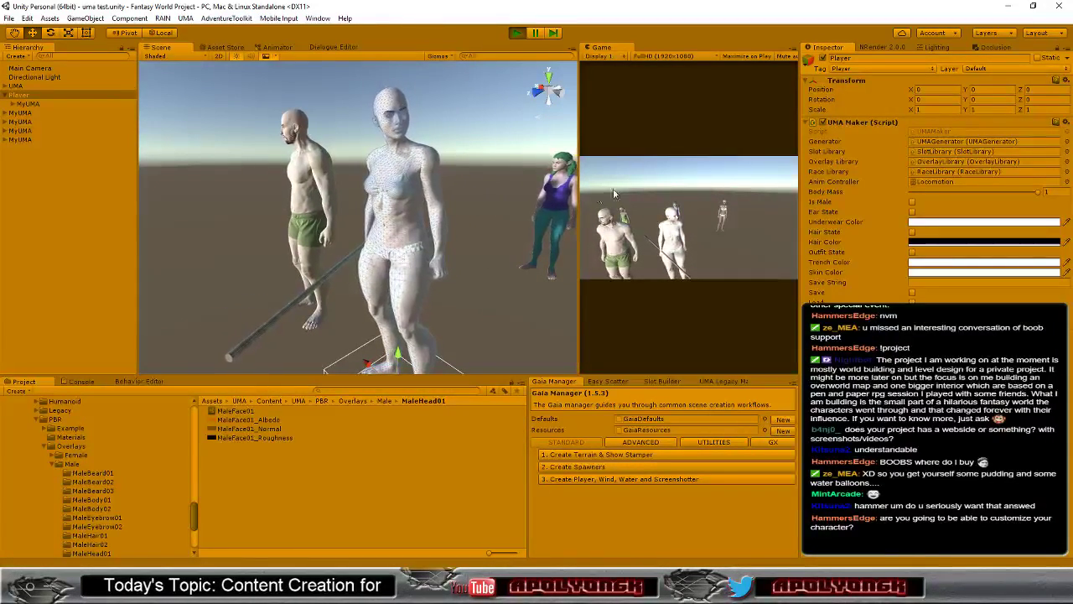
- Give the female character ears, hair and her outfit
click(912, 212)
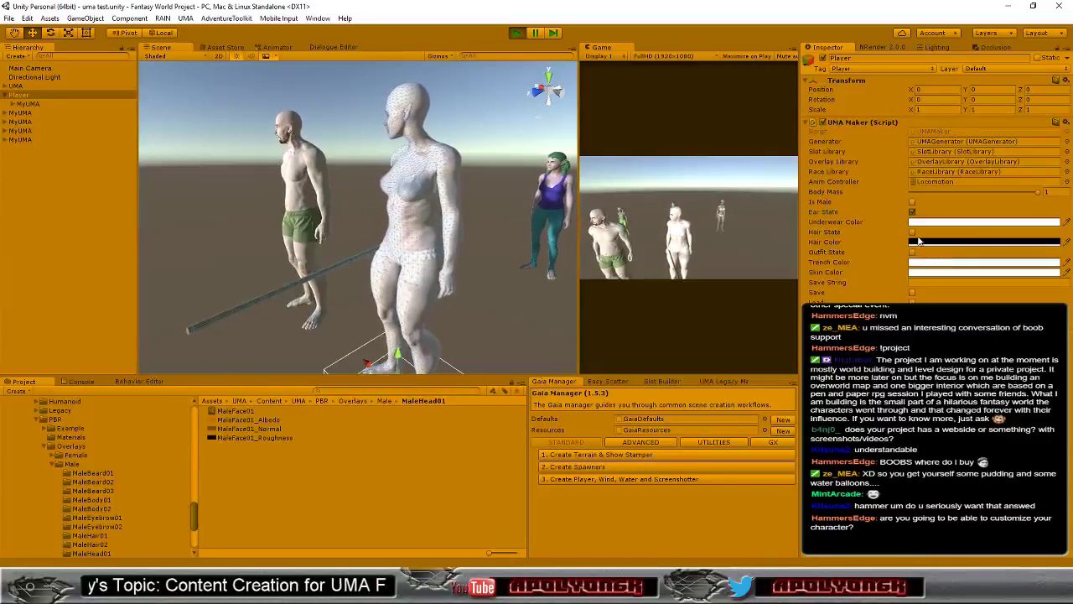
click(913, 232)
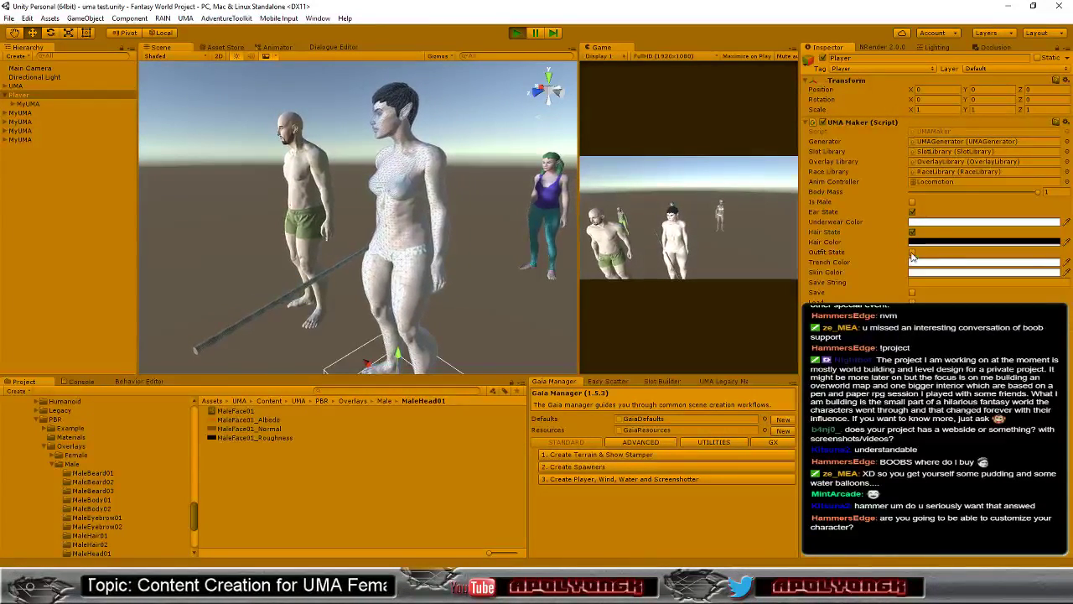
click(913, 252)
- Drag the Player's Body Mass slider down to 0 for a slimmer build
scroll(505, 245, down, 3)
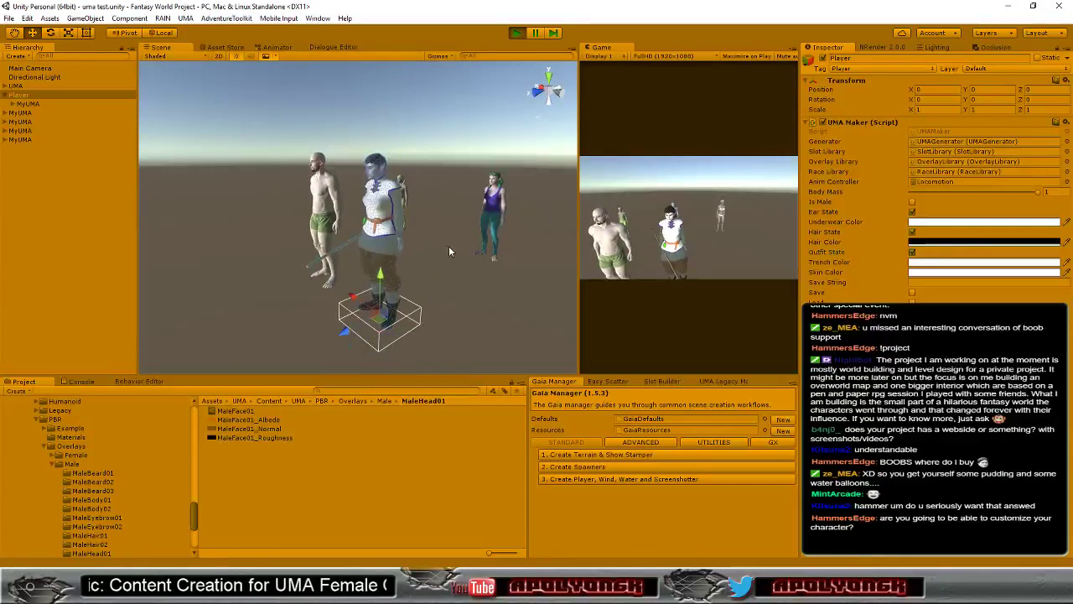
scroll(484, 215, up, 2)
scroll(443, 222, up, 2)
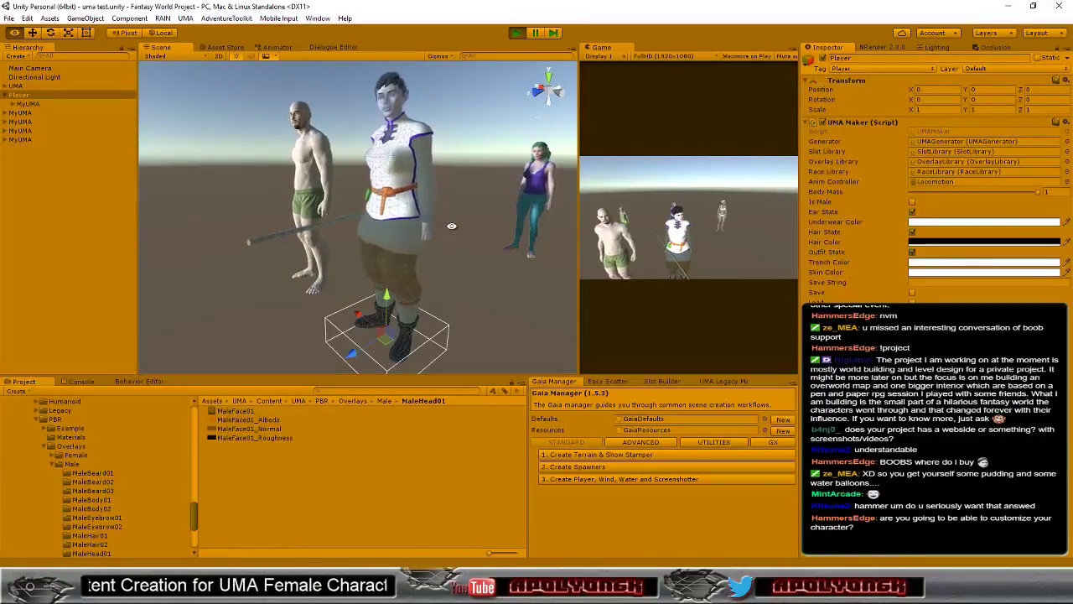
mouse_move(451, 225)
alt+mouse_down()
mouse_move(510, 200)
mouse_move(364, 233)
alt+mouse_up()
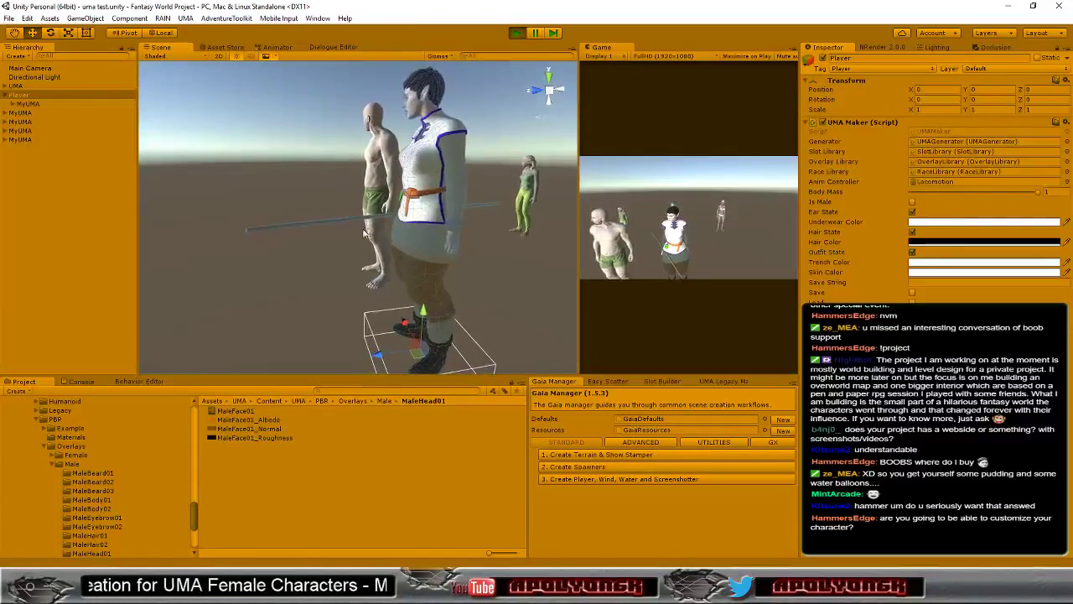
drag(1037, 191, 893, 204)
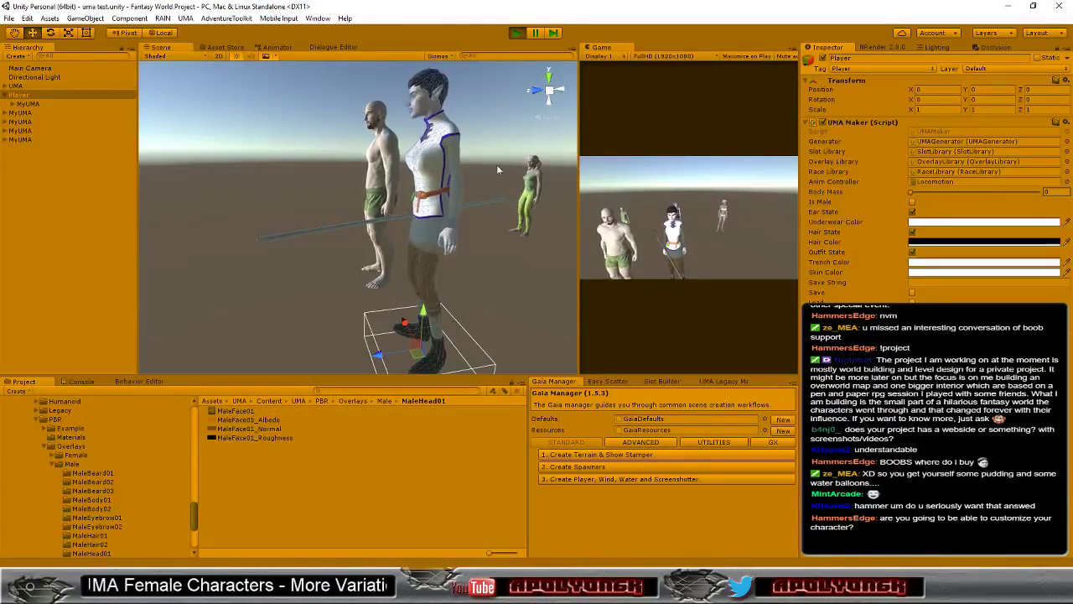
mouse_move(497, 276)
middle_down()
mouse_move(527, 241)
mouse_move(498, 240)
middle_up()
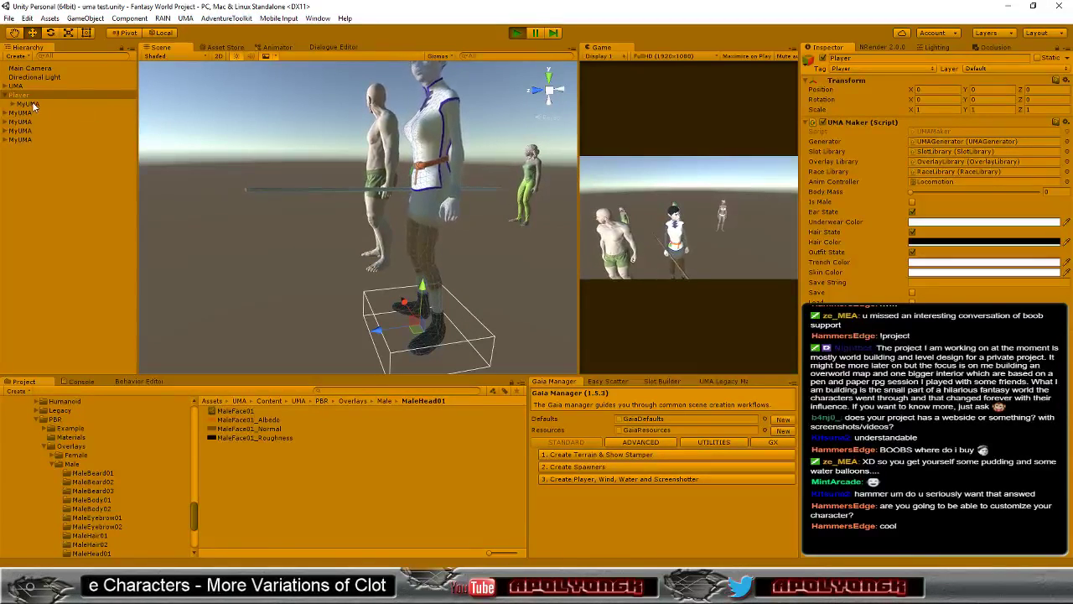
- Select MyUMA under Player to show its UMA Dynamic Avatar settings in the Inspector
click(84, 103)
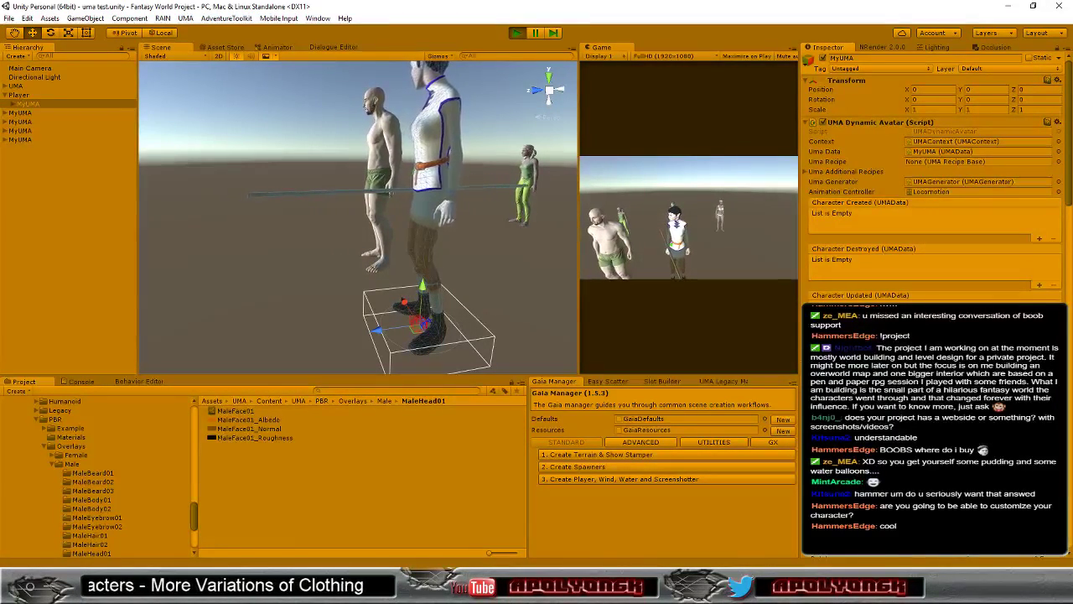
scroll(505, 198, up, 2)
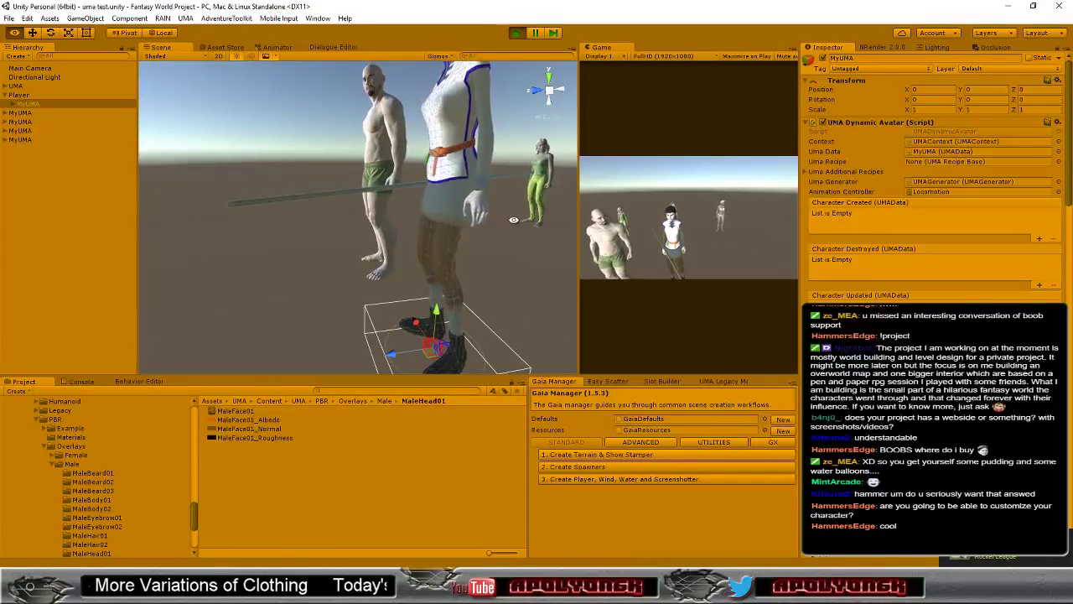
mouse_move(512, 216)
alt+mouse_down()
mouse_move(730, 209)
mouse_move(590, 144)
mouse_move(472, 203)
alt+mouse_up()
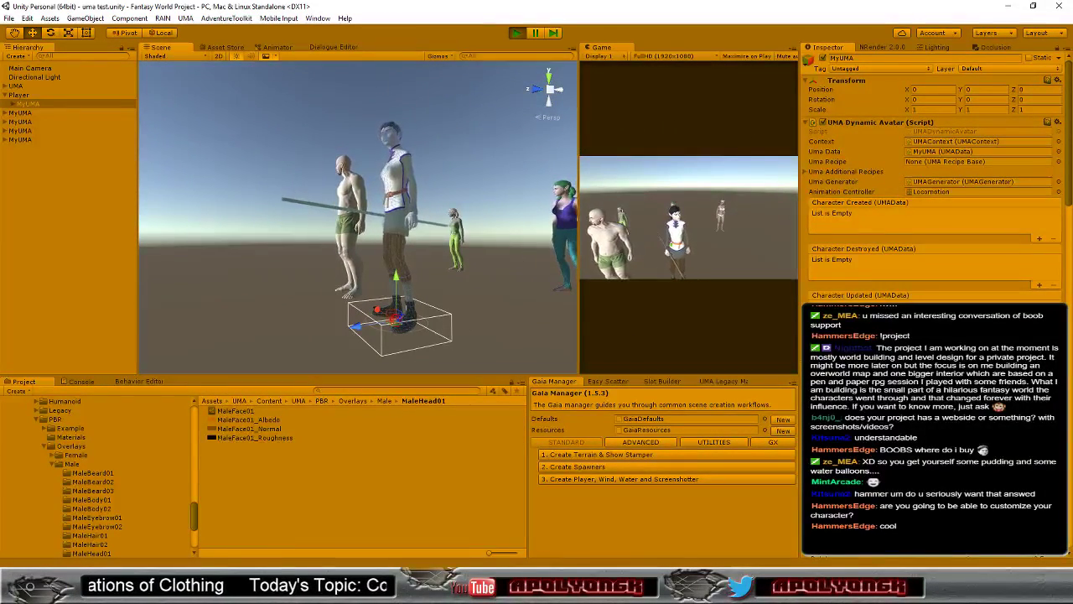
scroll(931, 176, down, 3)
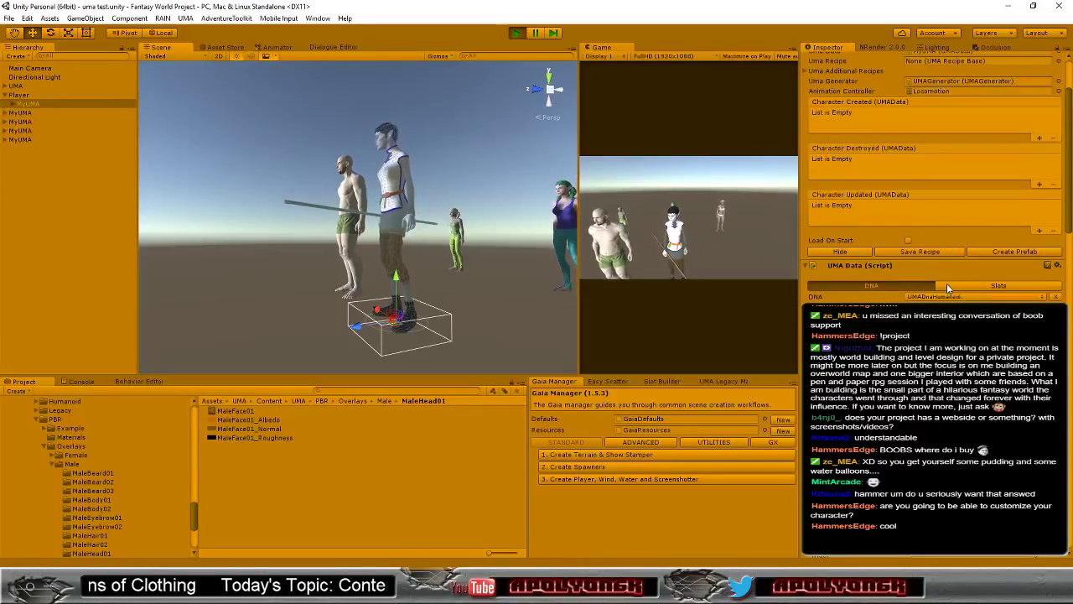
- Push the DNA Arm Length slider up to 1, then drag it down to about 0.07
scroll(931, 251, down, 5)
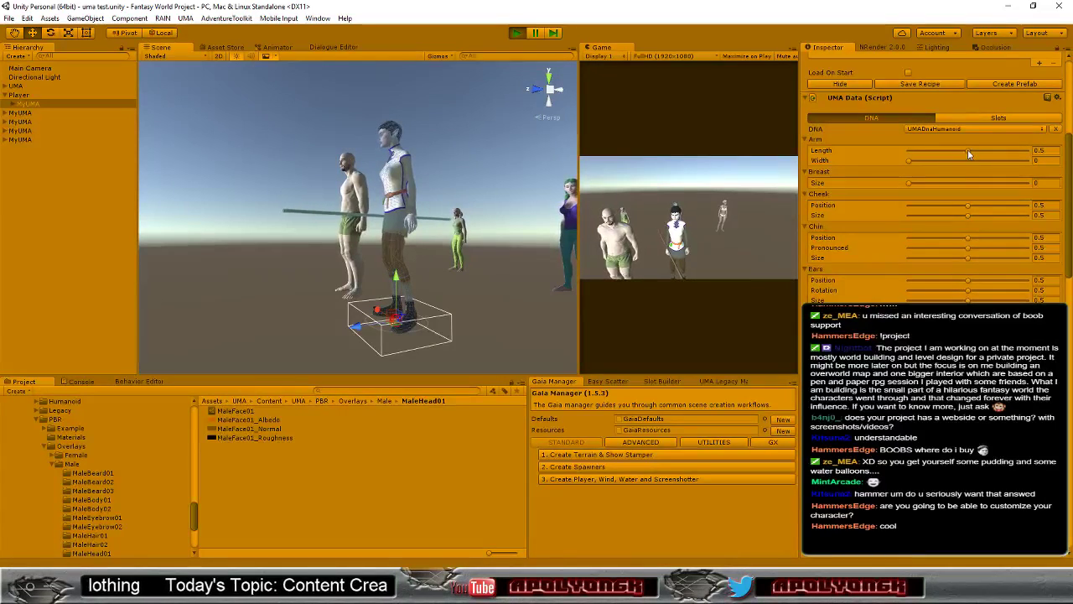
drag(969, 150, 1010, 152)
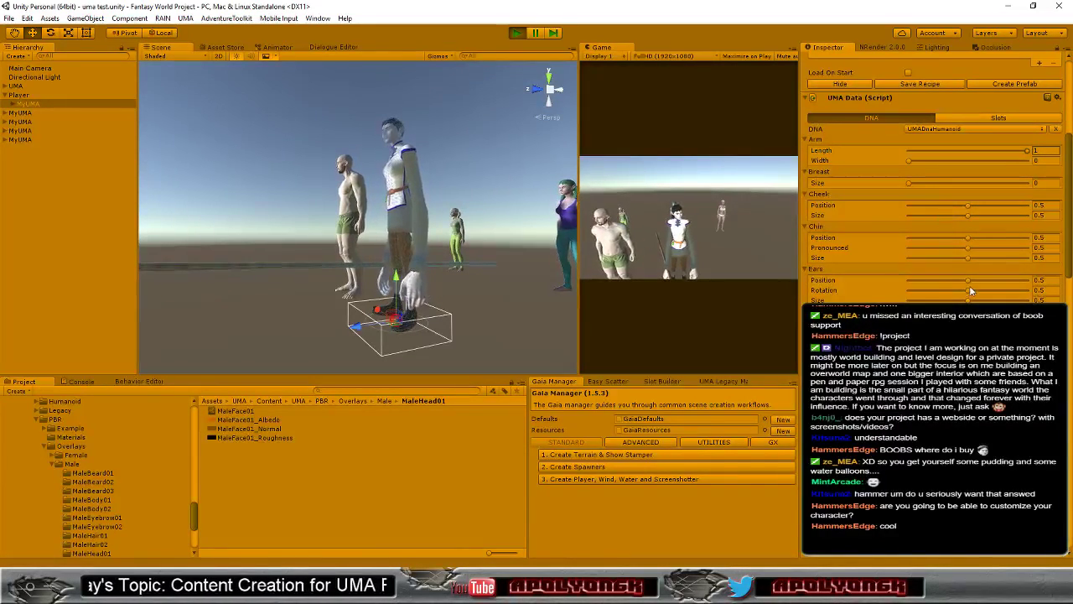
scroll(937, 207, down, 2)
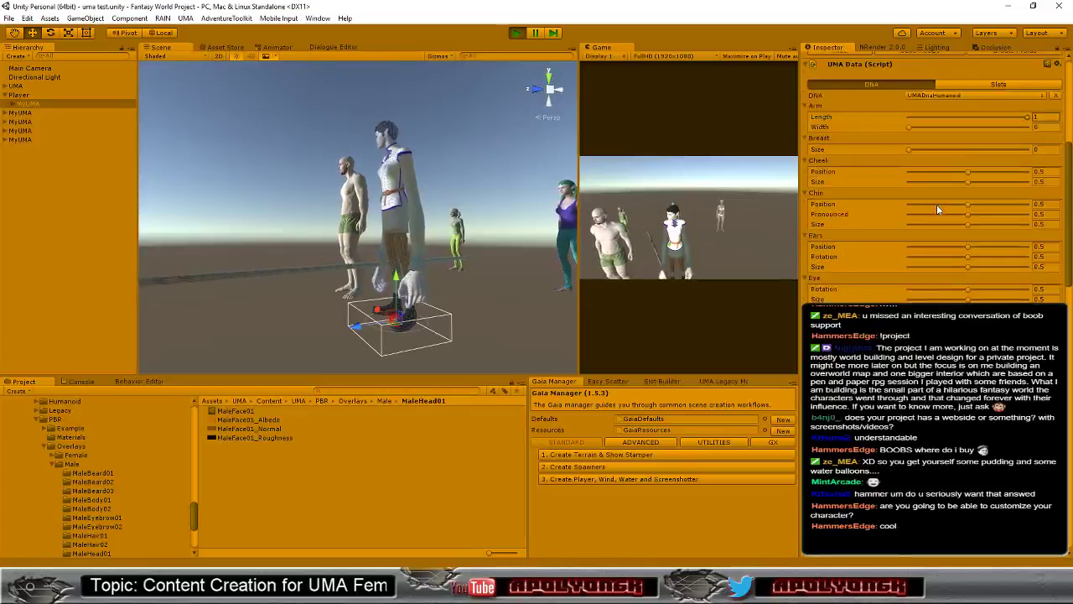
scroll(936, 206, down, 5)
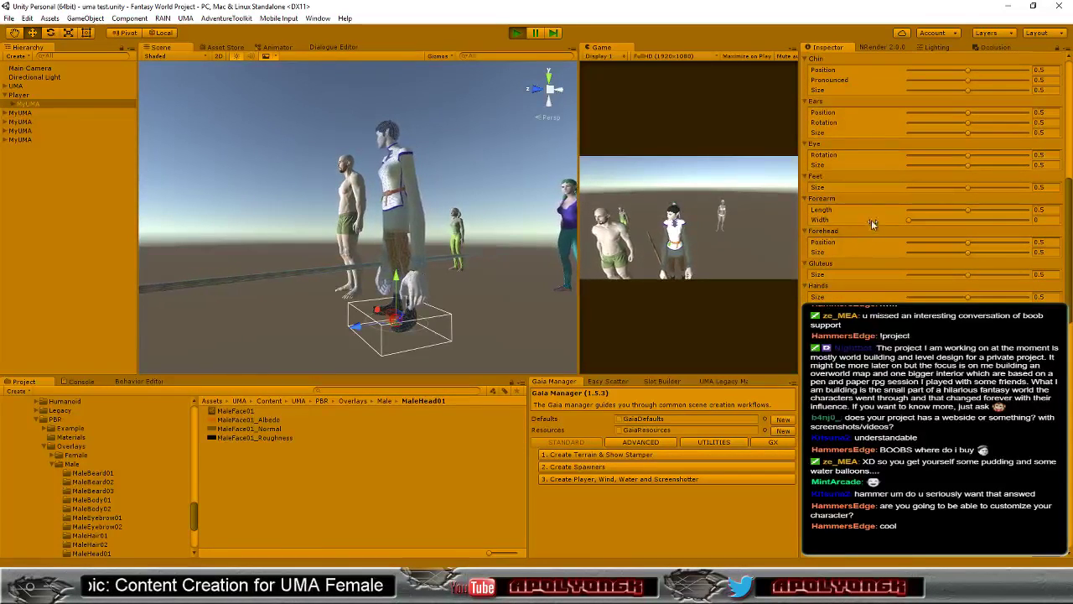
scroll(1005, 114, up, 5)
scroll(977, 176, up, 5)
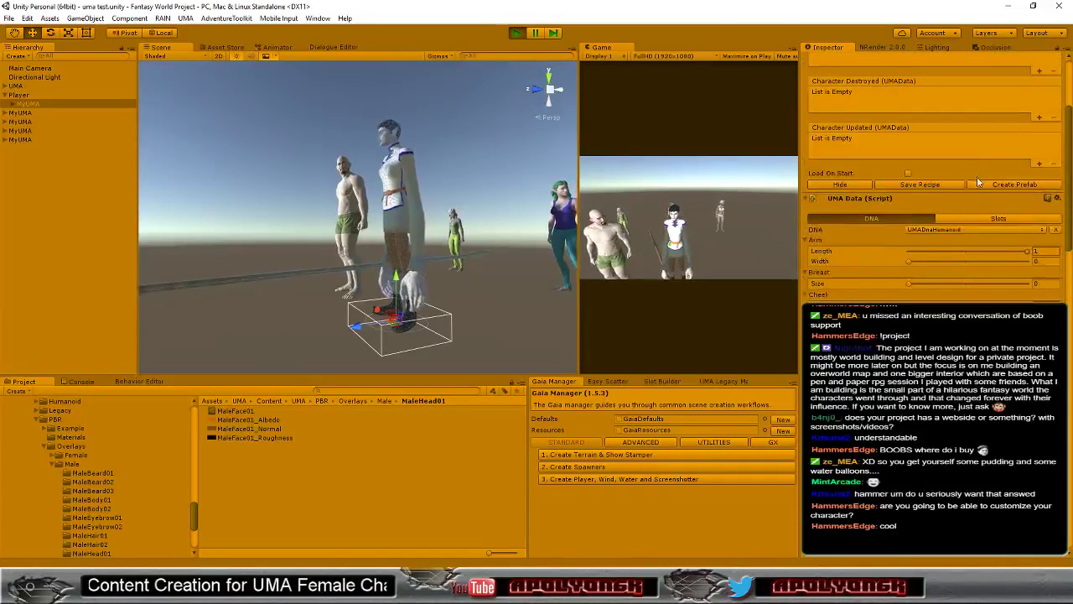
drag(1028, 250, 904, 252)
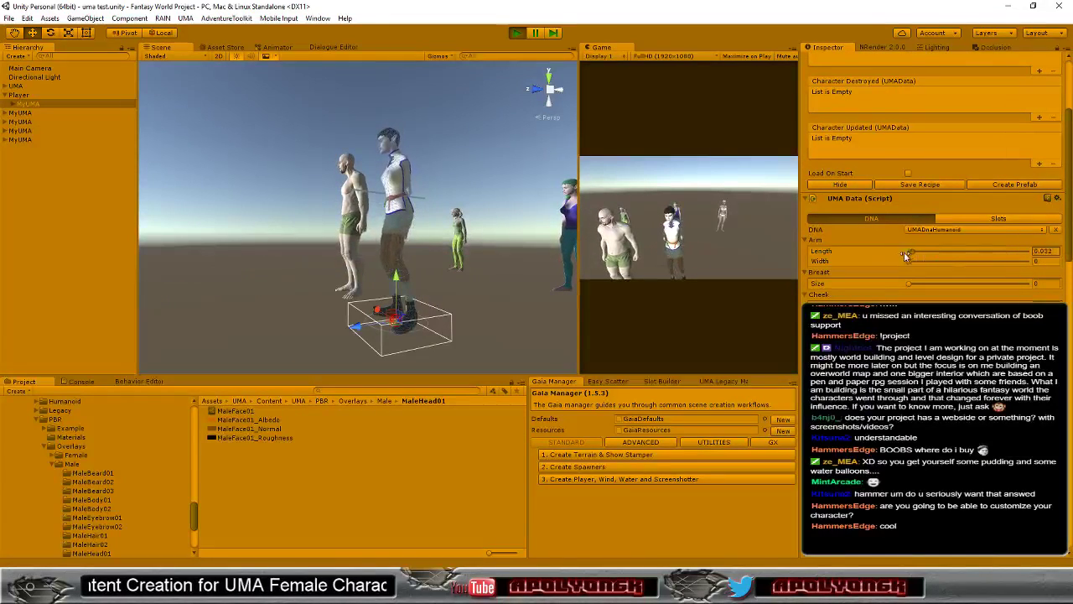
scroll(479, 162, up, 3)
scroll(480, 160, up, 2)
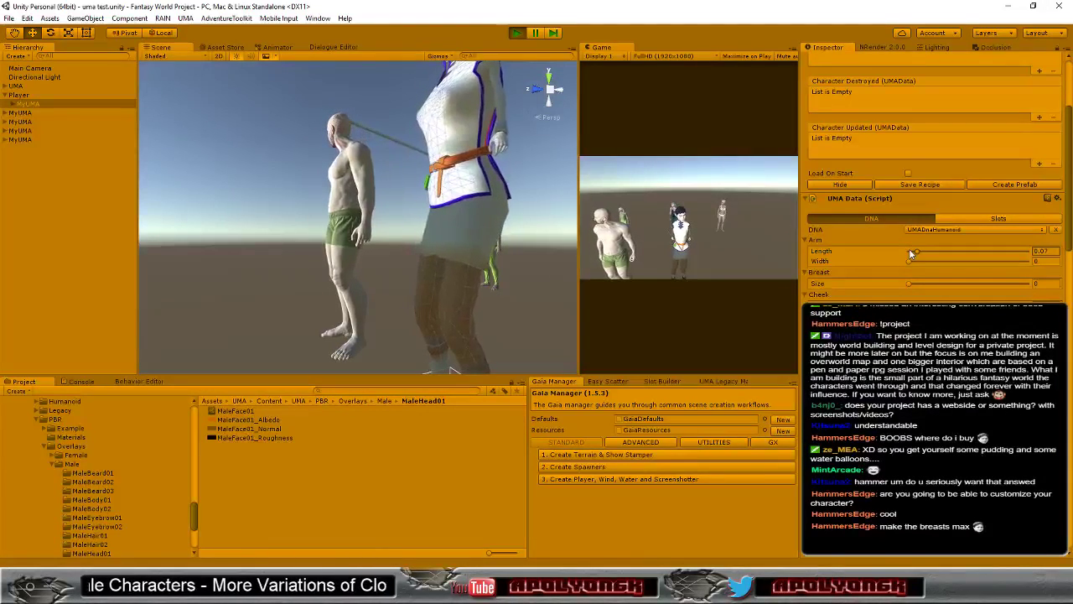
- Set the DNA Arm Length to 0 and Breast Size to 0.97
mouse_move(909, 254)
mouse_down()
mouse_move(933, 251)
mouse_move(899, 254)
mouse_up()
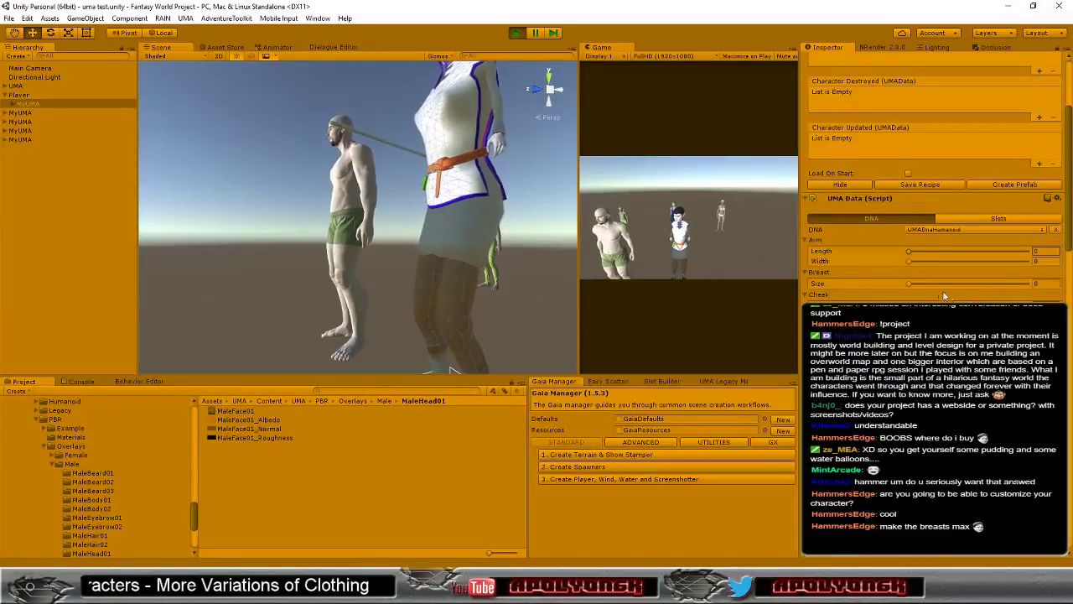
drag(907, 284, 1024, 283)
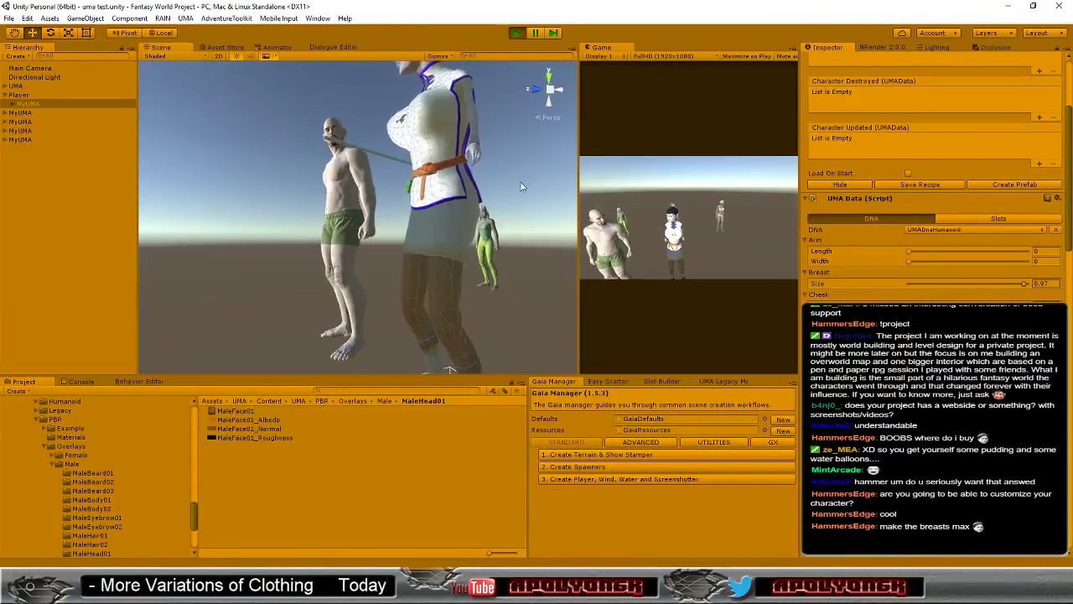
scroll(504, 211, down, 5)
mouse_move(522, 190)
middle_down()
mouse_move(563, 208)
mouse_move(503, 201)
middle_up()
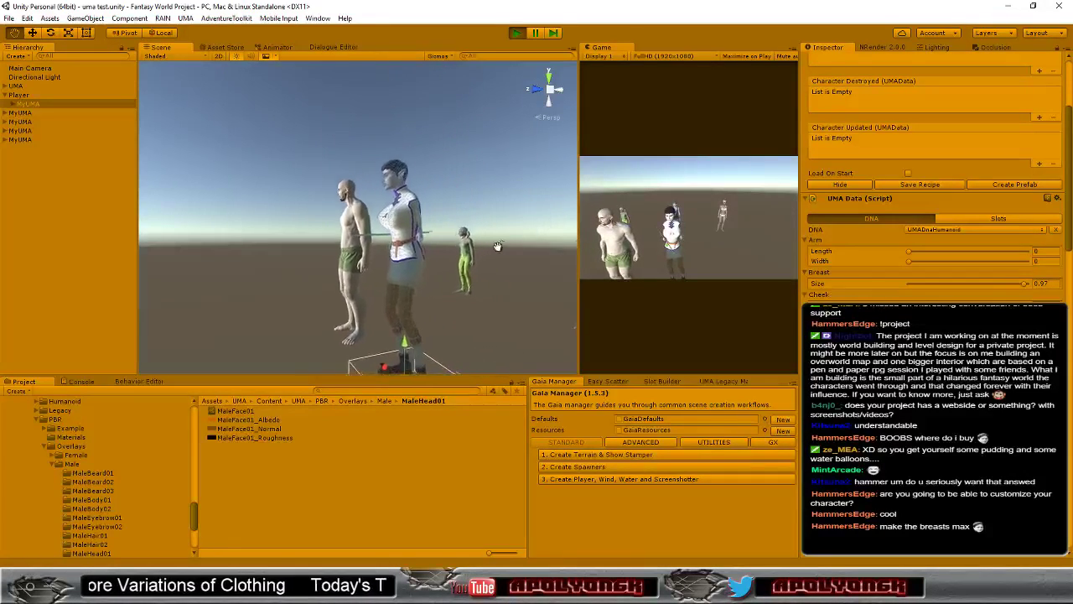
scroll(499, 197, up, 3)
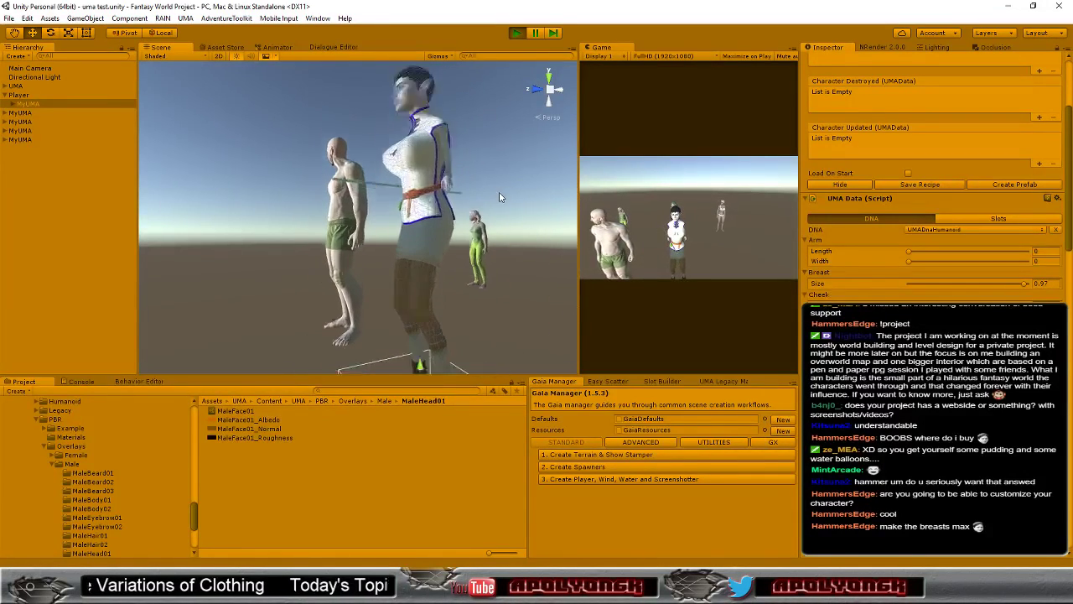
scroll(499, 197, up, 3)
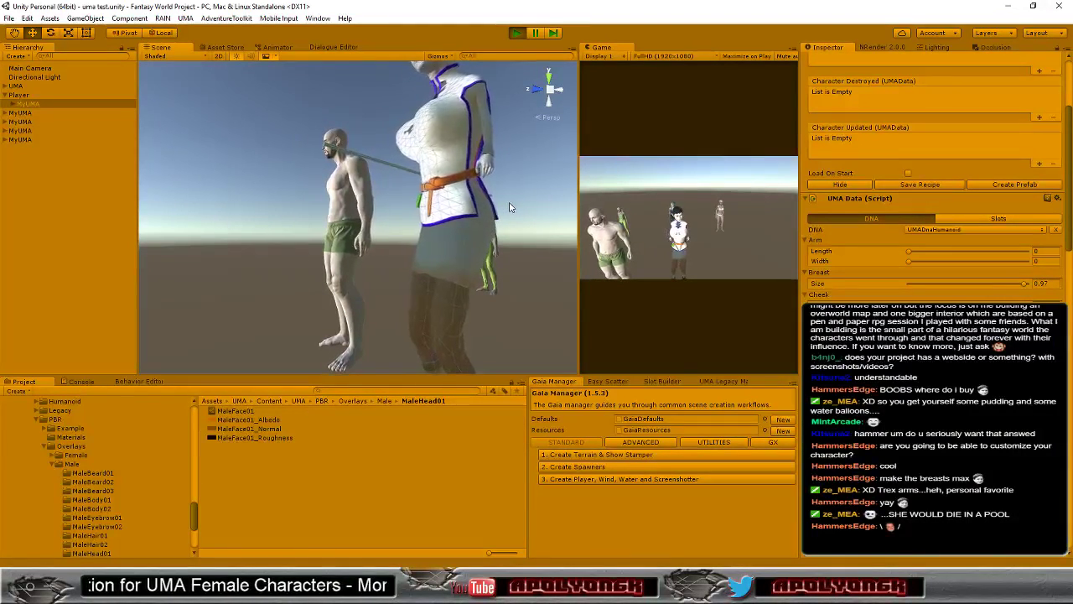
scroll(519, 146, down, 3)
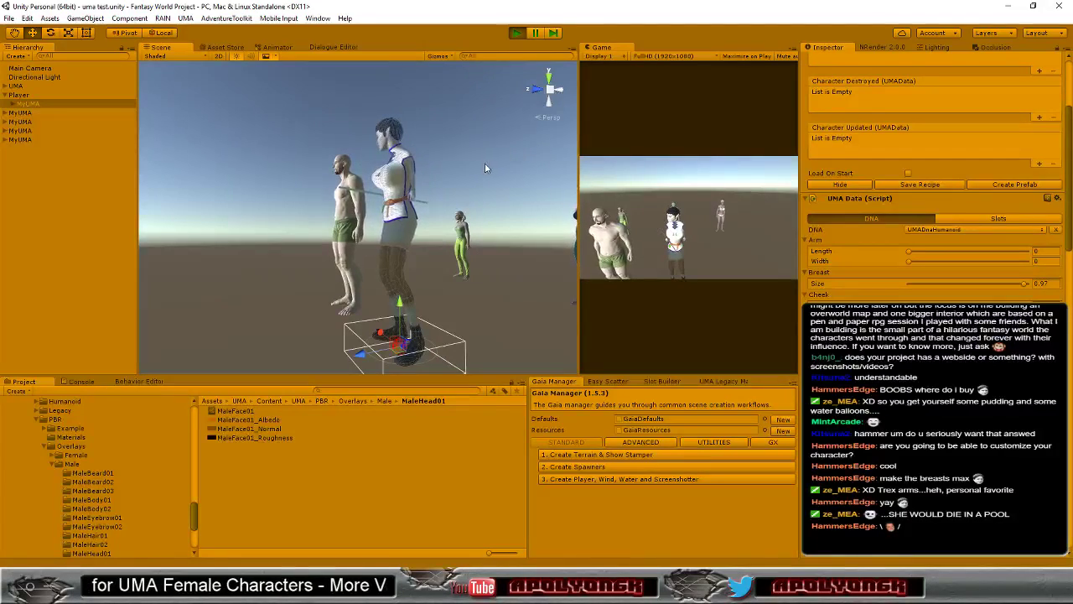
scroll(484, 162, up, 1)
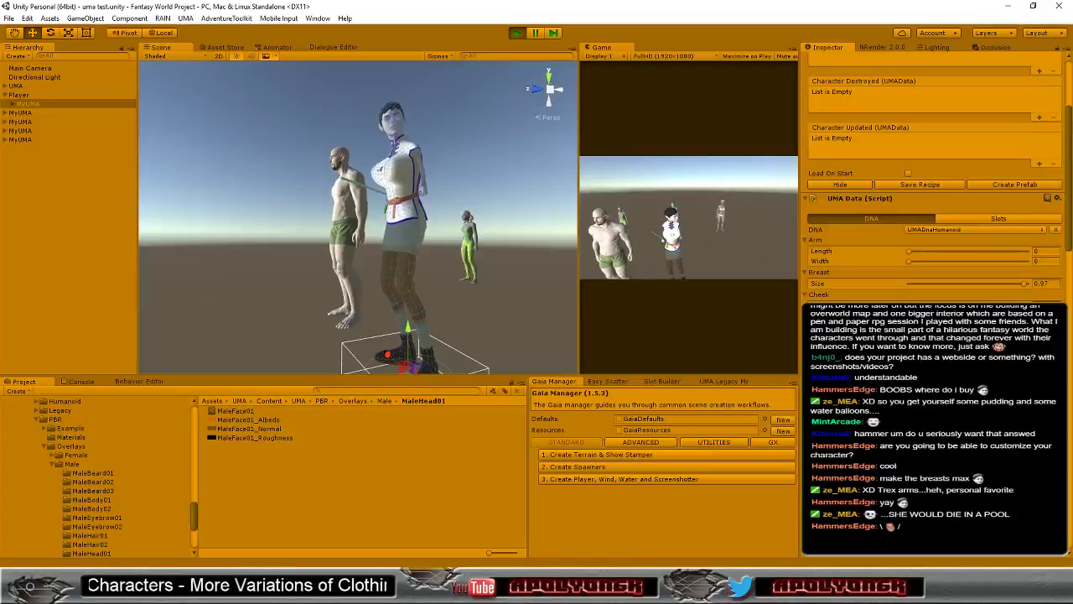
- Scroll to the Hands DNA and drag Hands Size to its maximum of 1
scroll(930, 185, down, 2)
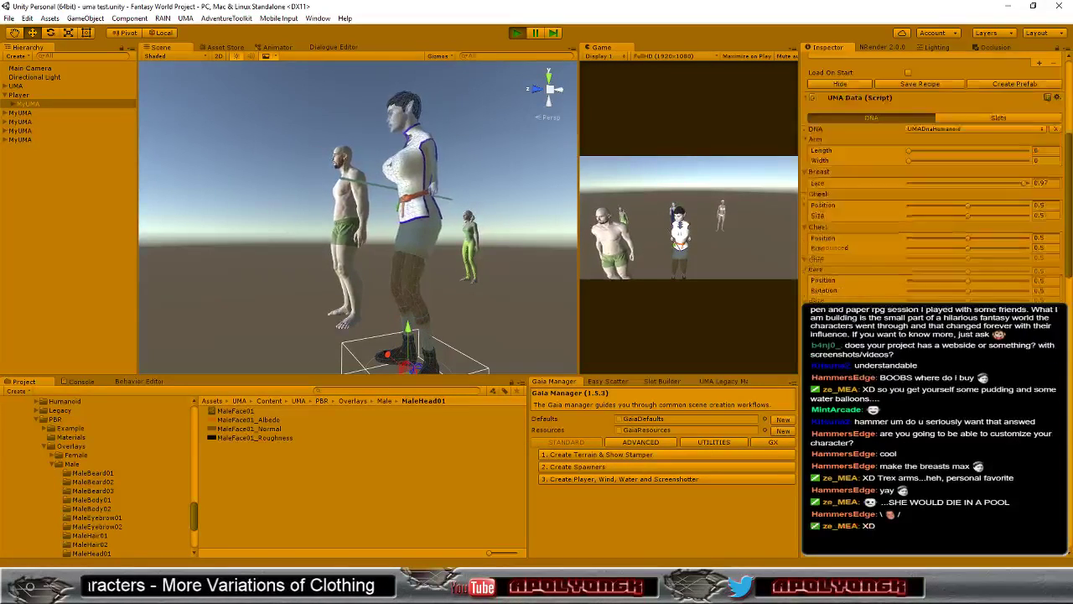
scroll(931, 184, down, 2)
scroll(931, 185, down, 2)
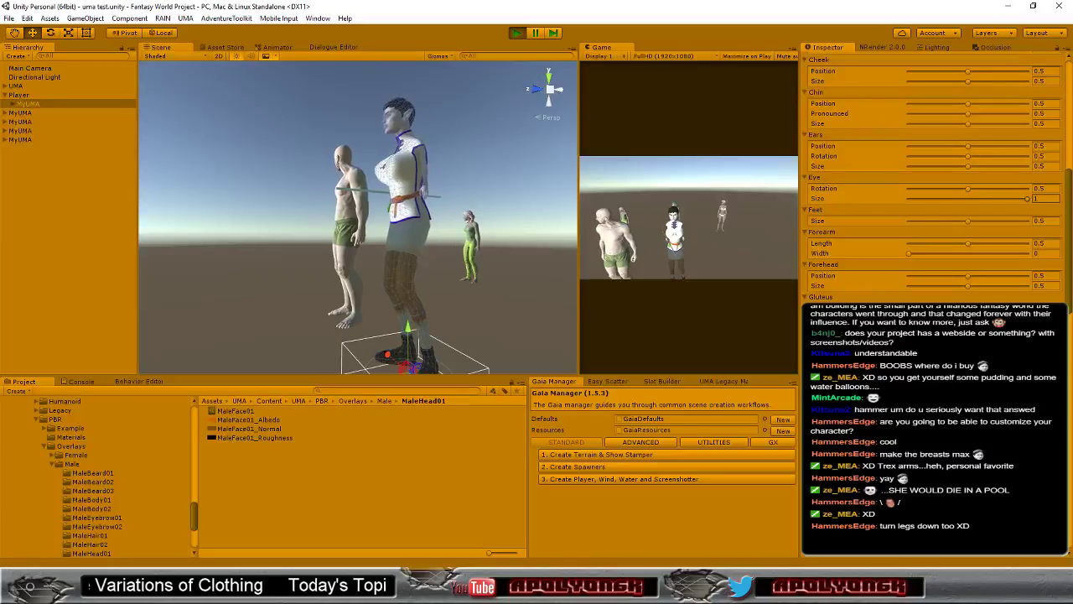
scroll(931, 167, down, 2)
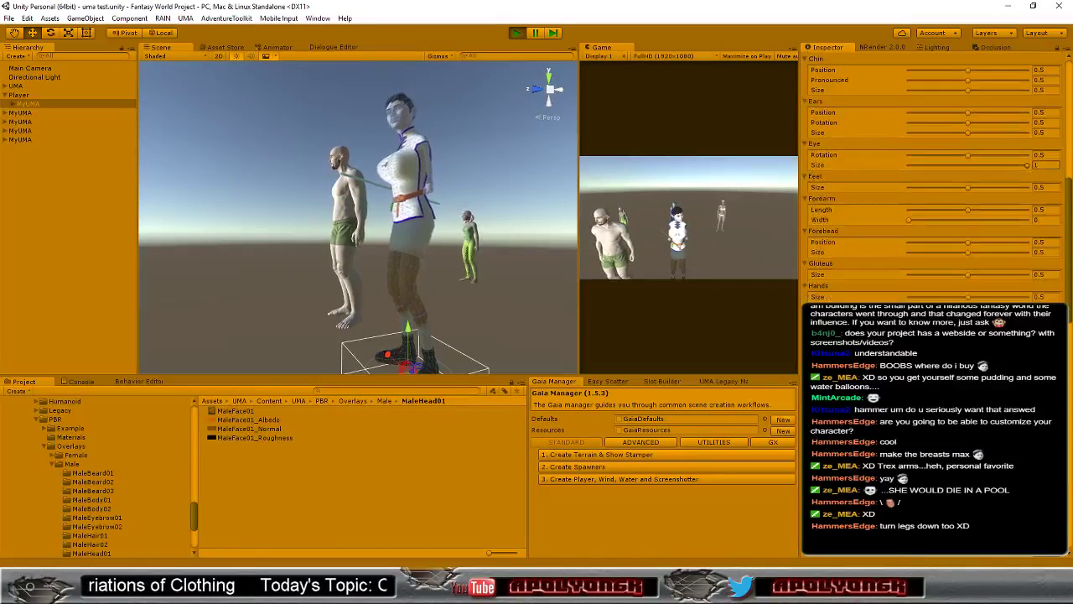
scroll(930, 168, down, 3)
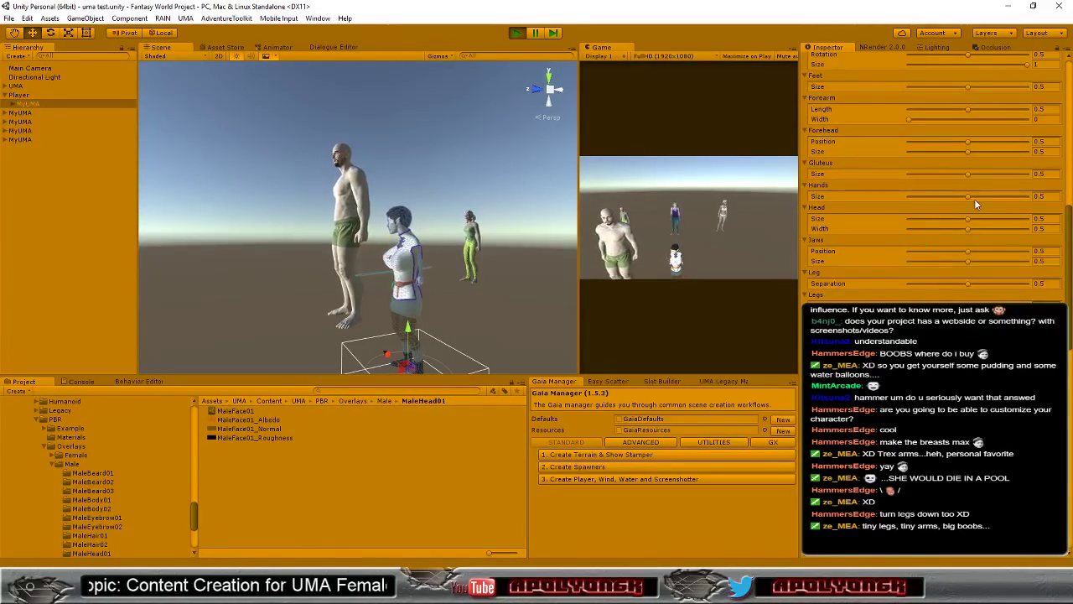
drag(969, 195, 1028, 195)
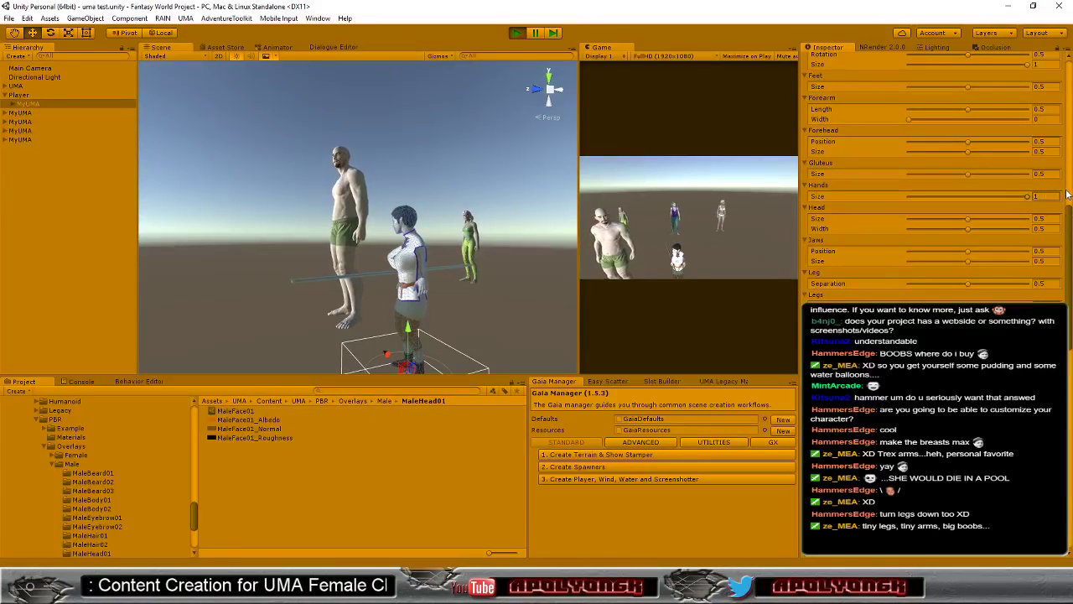
scroll(504, 306, up, 3)
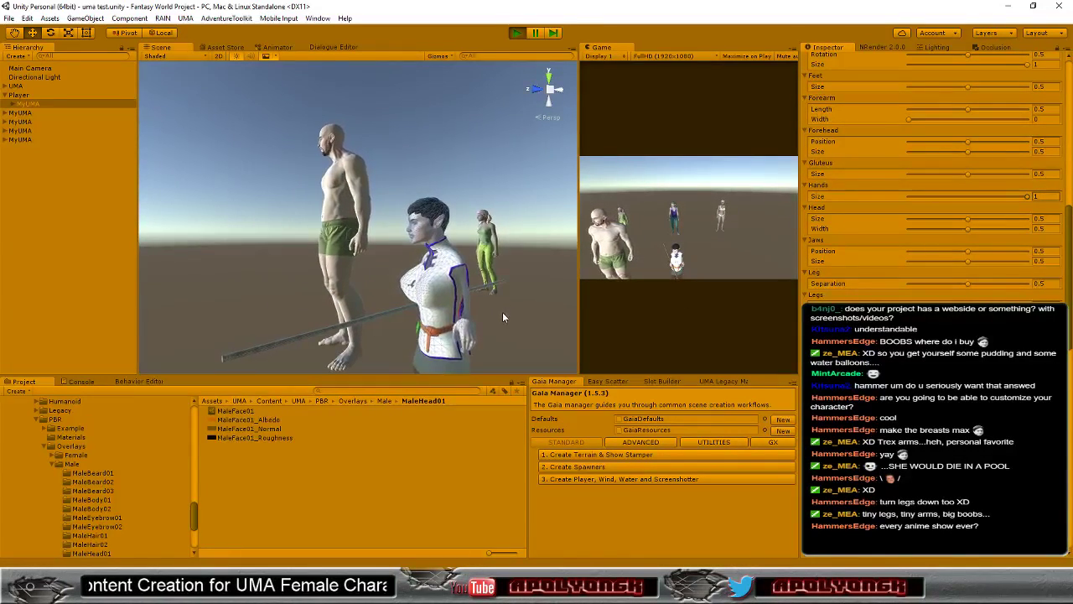
mouse_move(503, 312)
middle_down()
mouse_move(447, 179)
mouse_move(381, 300)
mouse_move(427, 188)
middle_up()
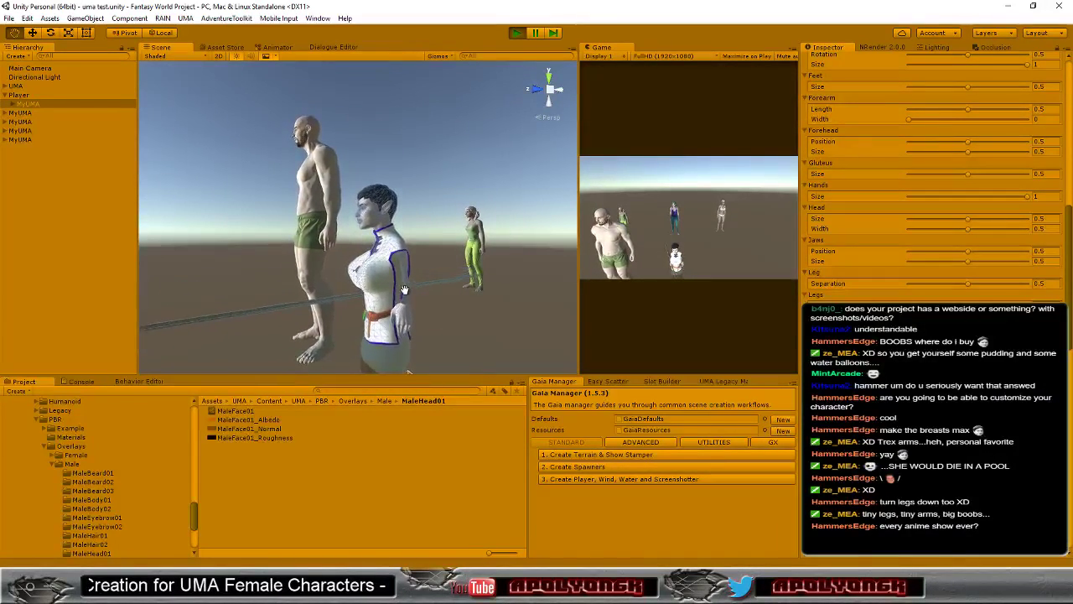